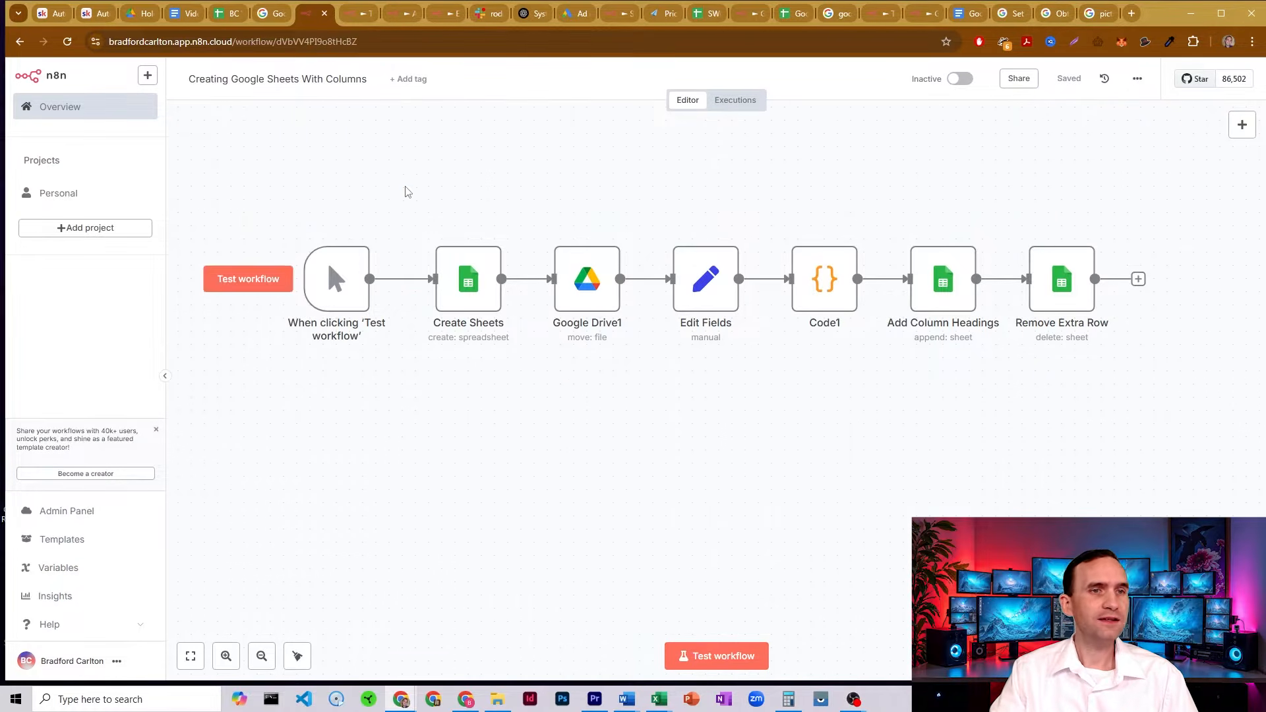
drag(404, 185, 1156, 377)
click(591, 171)
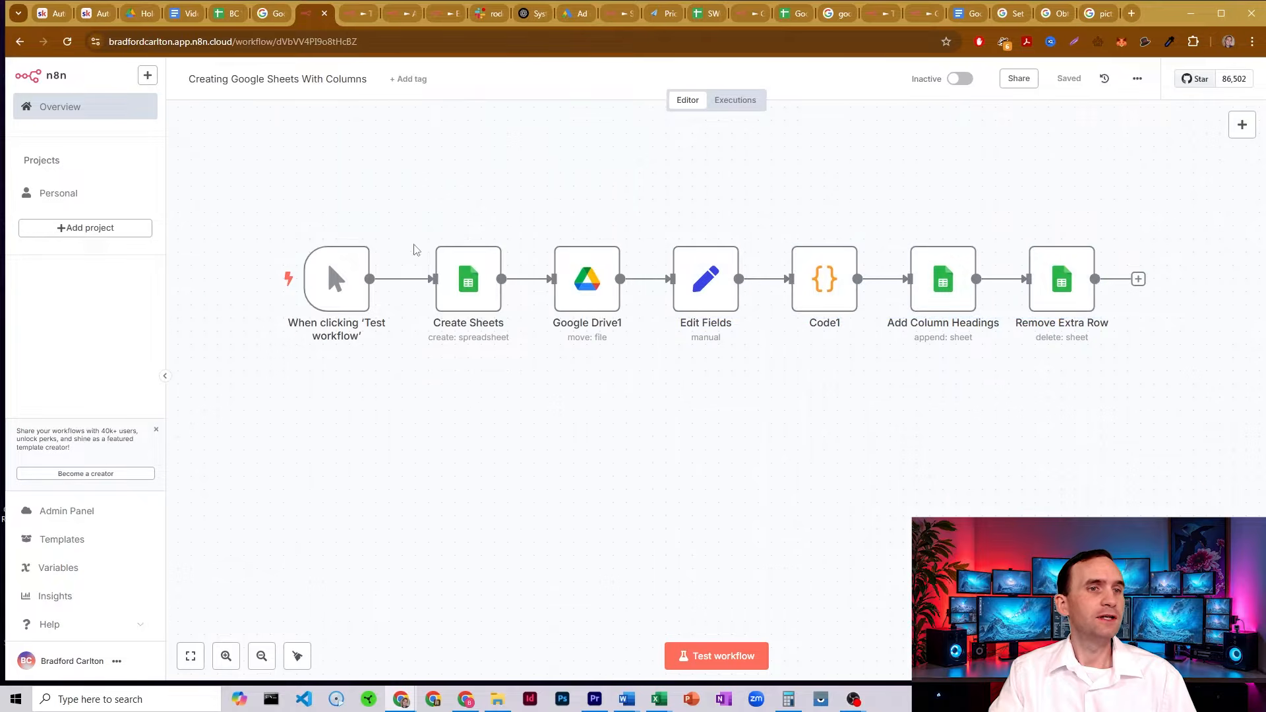
mouse_move(441, 245)
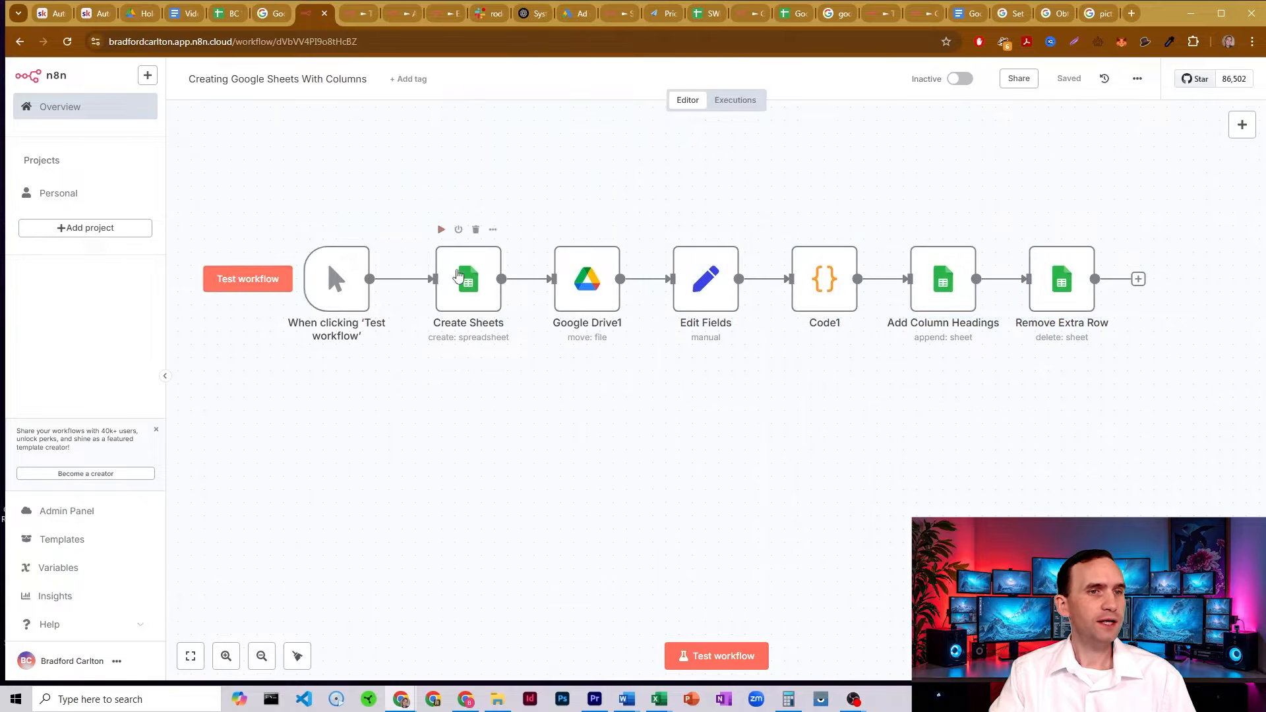
mouse_move(333, 280)
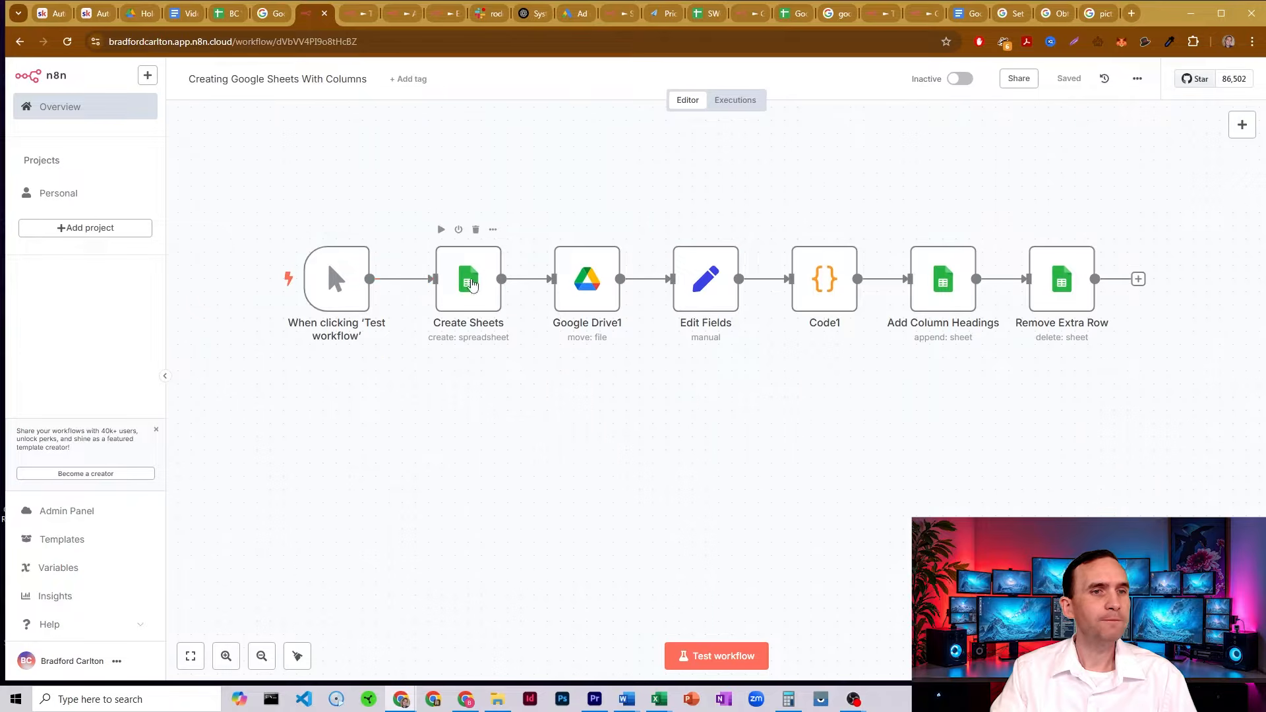
- Review the document title and sheet title configured in the Create Sheets node, leaving them as they are
double_click(469, 280)
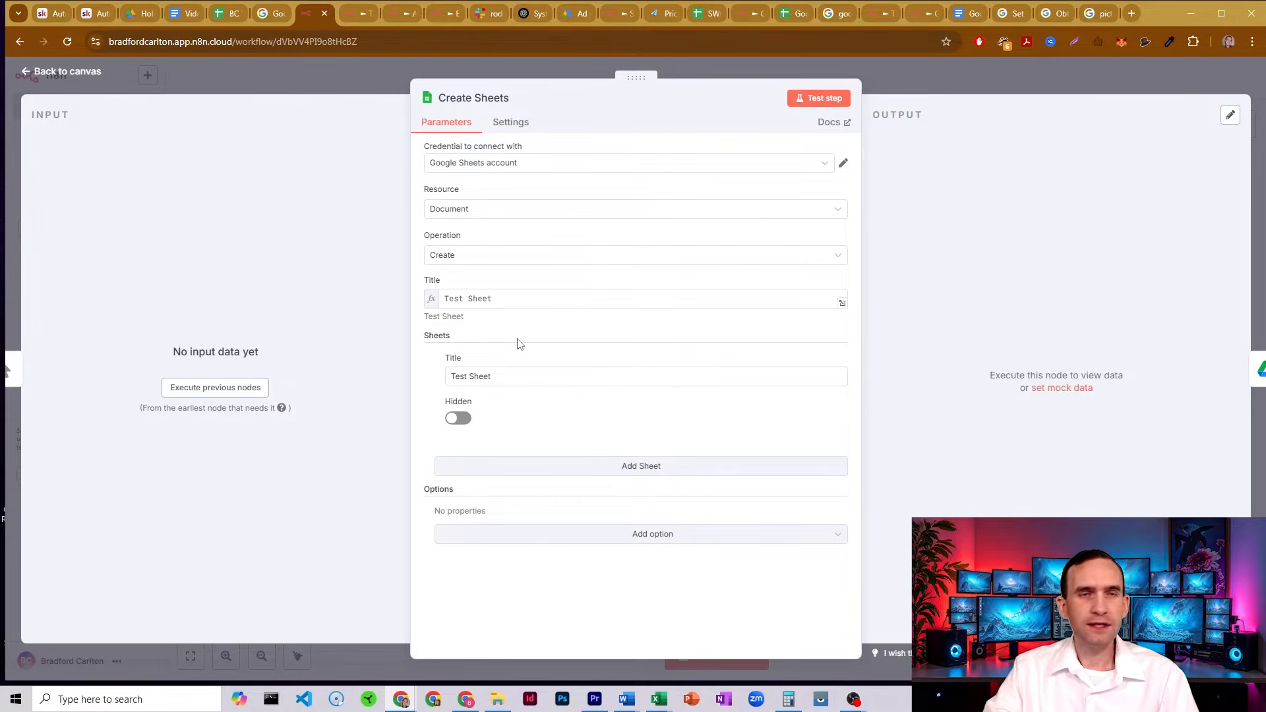
drag(506, 376, 459, 377)
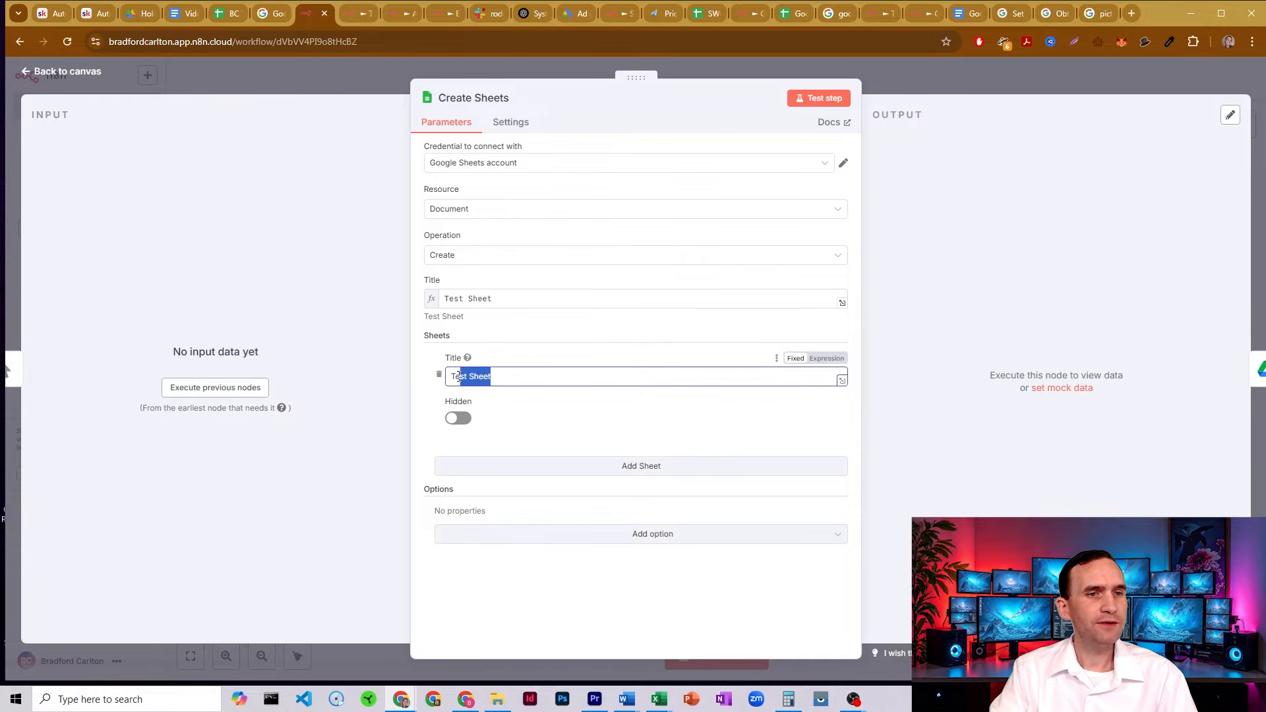
click(912, 78)
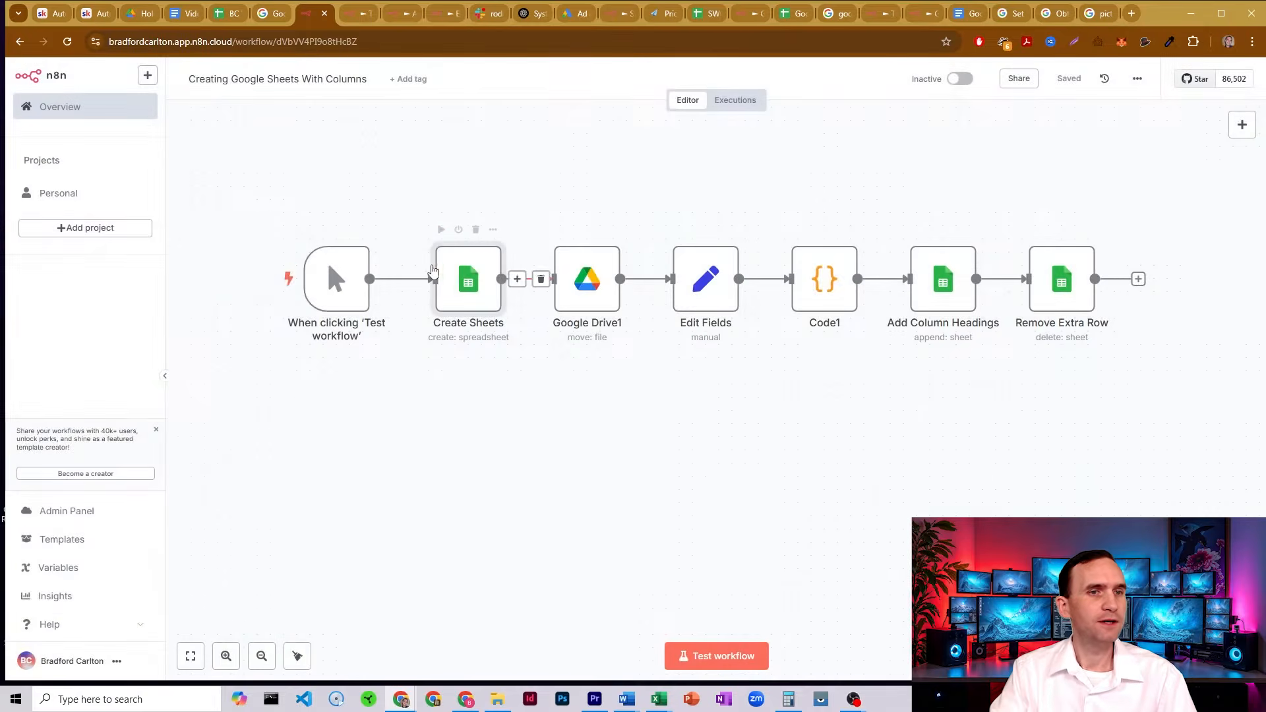
- Run the Create Sheets node on its own and look through its output data
click(439, 231)
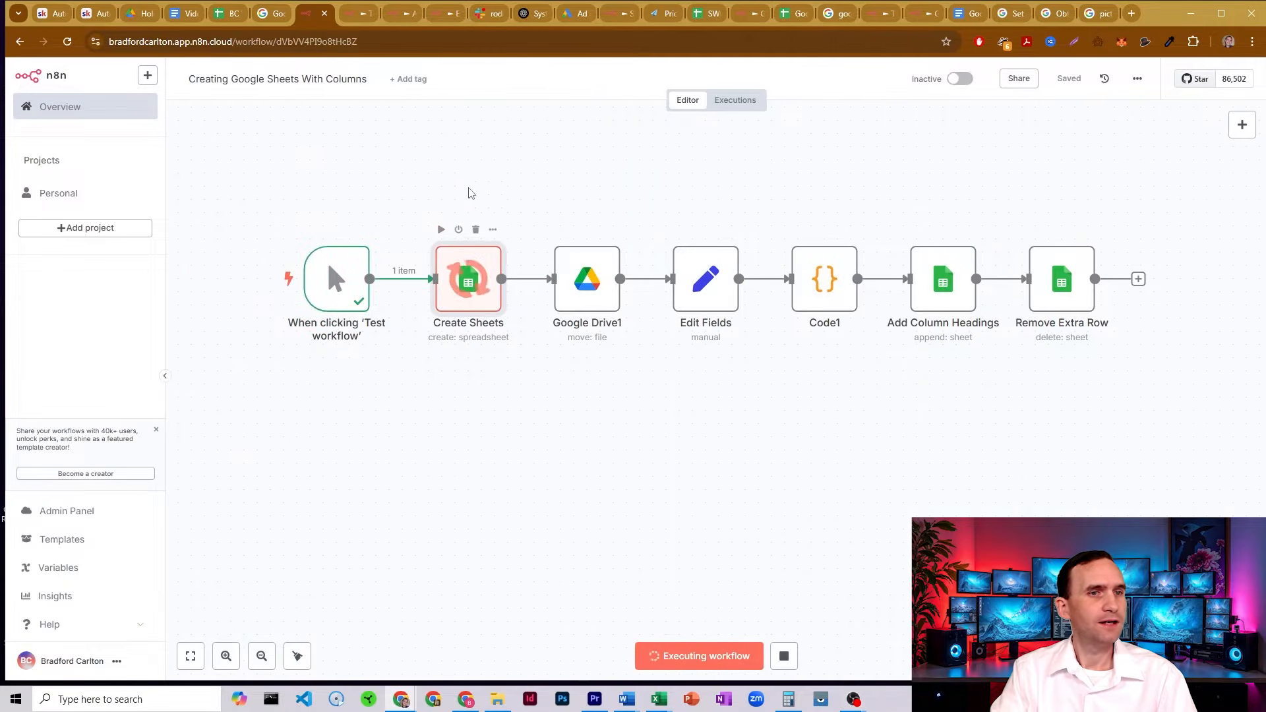
double_click(478, 289)
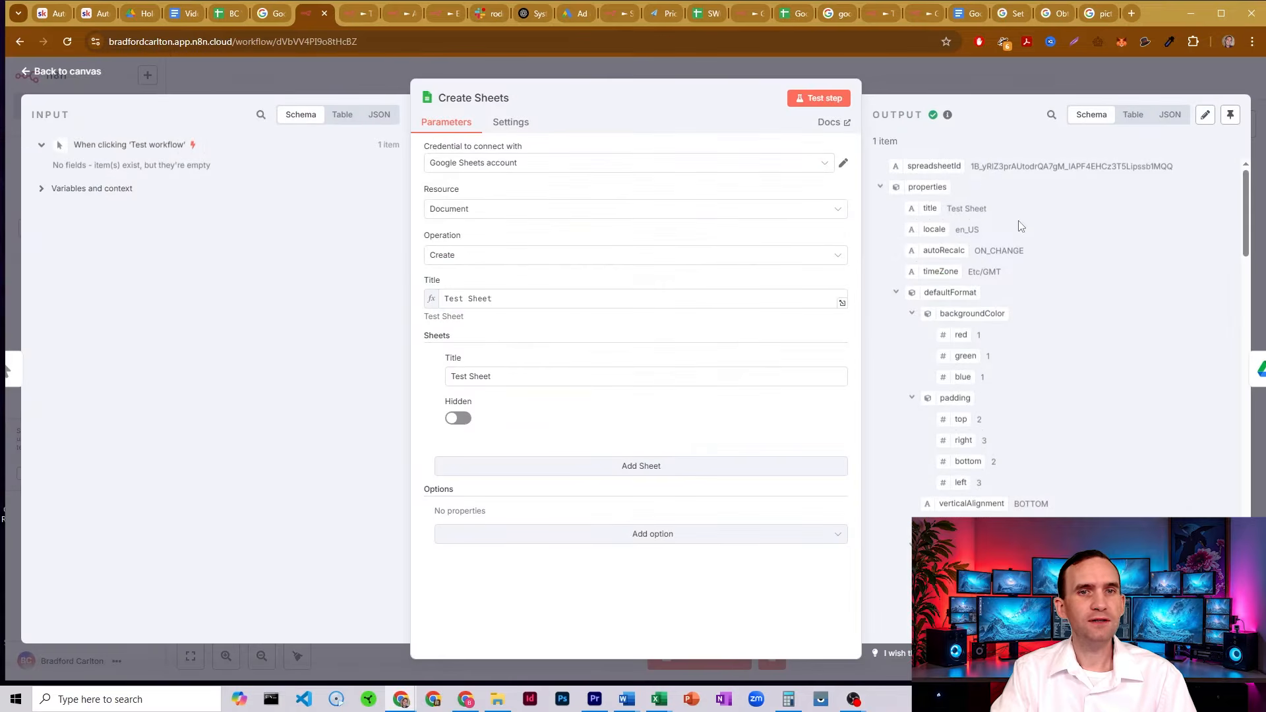
scroll(1024, 281, down, 10)
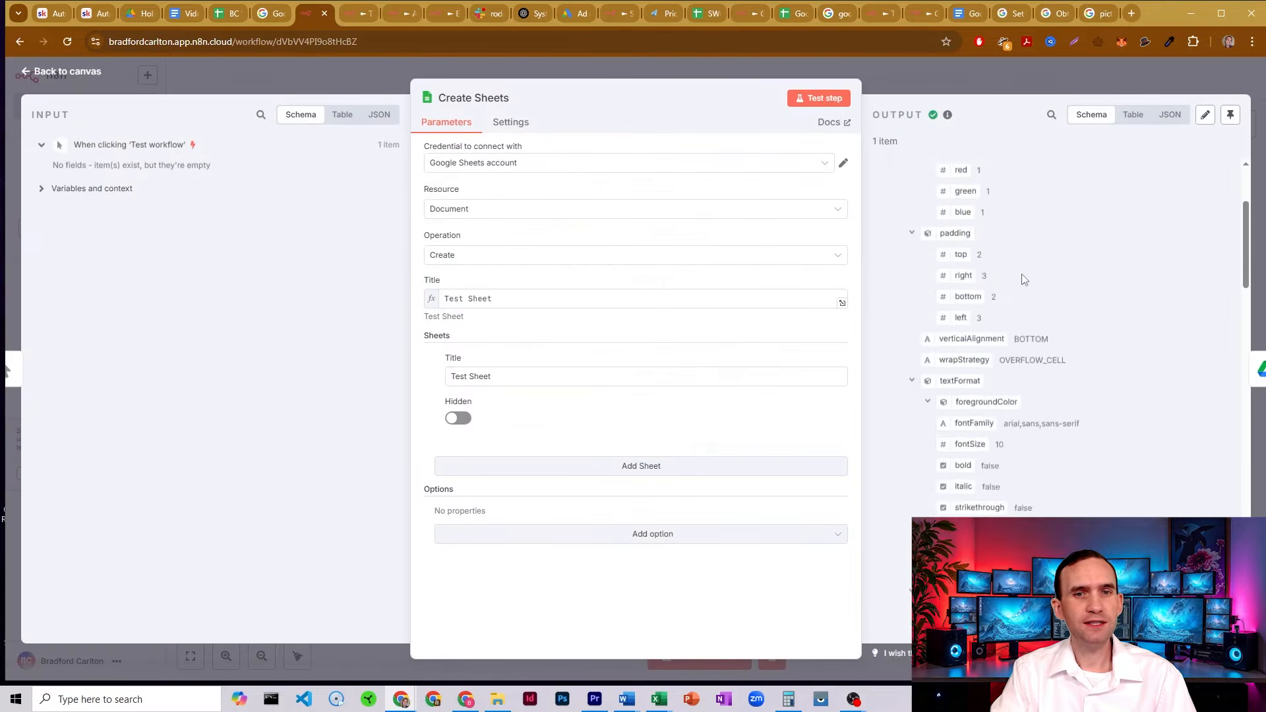
scroll(1027, 285, up, 10)
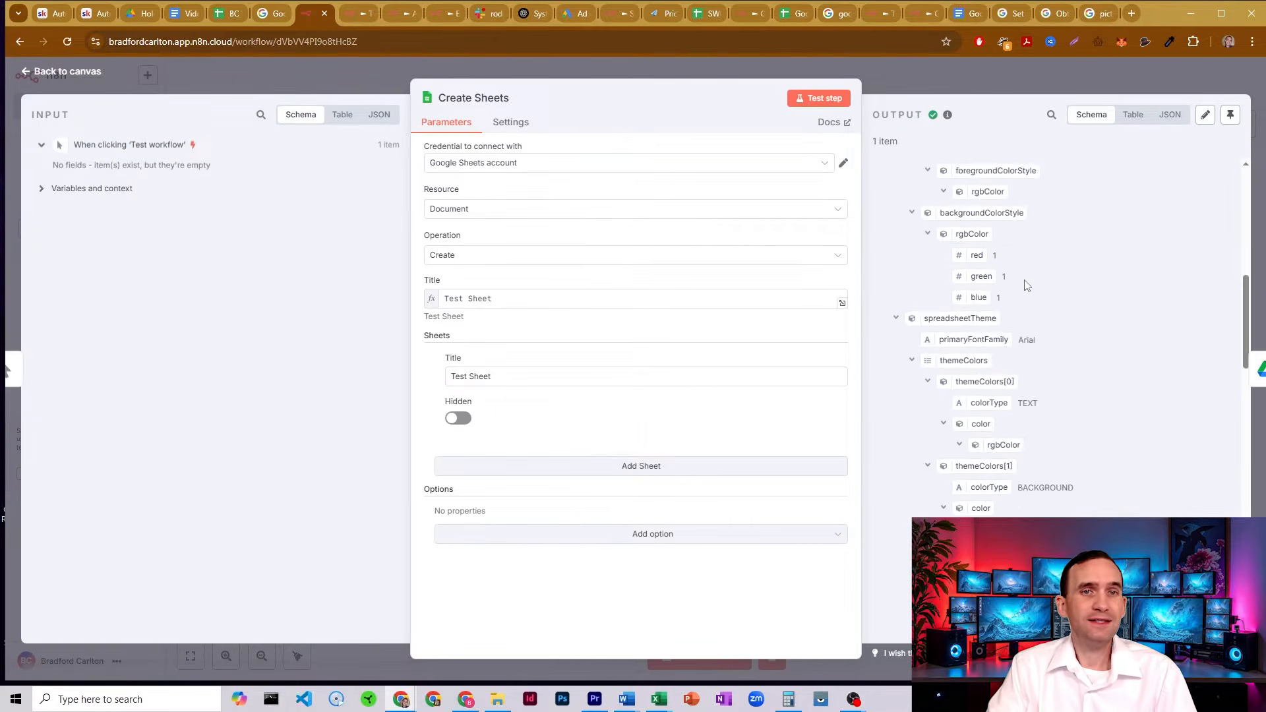
scroll(982, 221, down, 12)
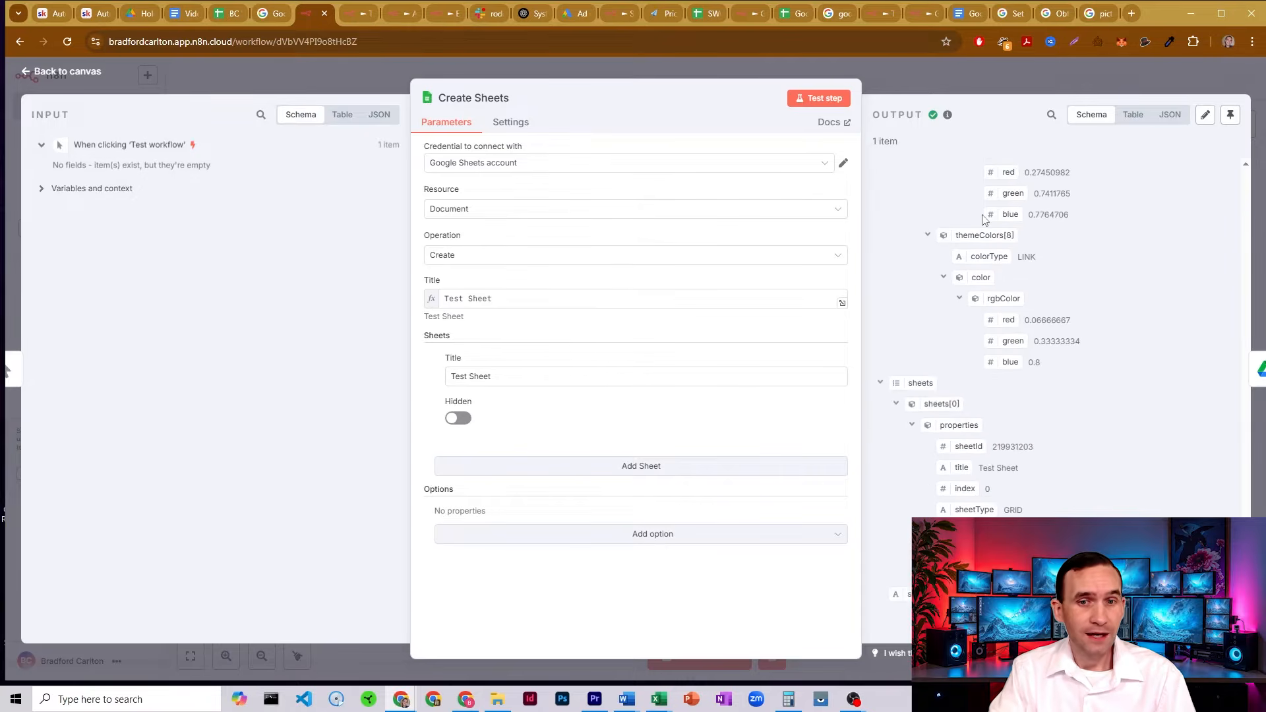
click(897, 70)
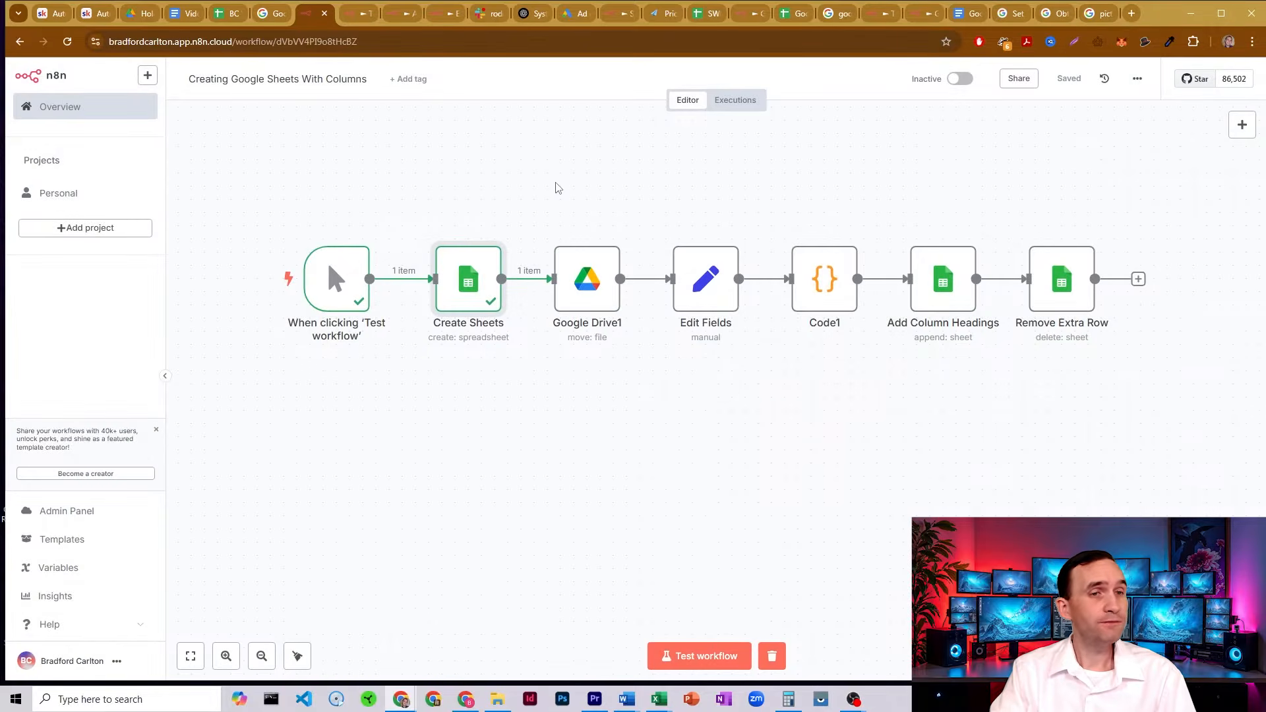
- In the Google Drive1 node, clear the file ID and map it again to spreadsheetId from the Create Sheets output
mouse_move(594, 280)
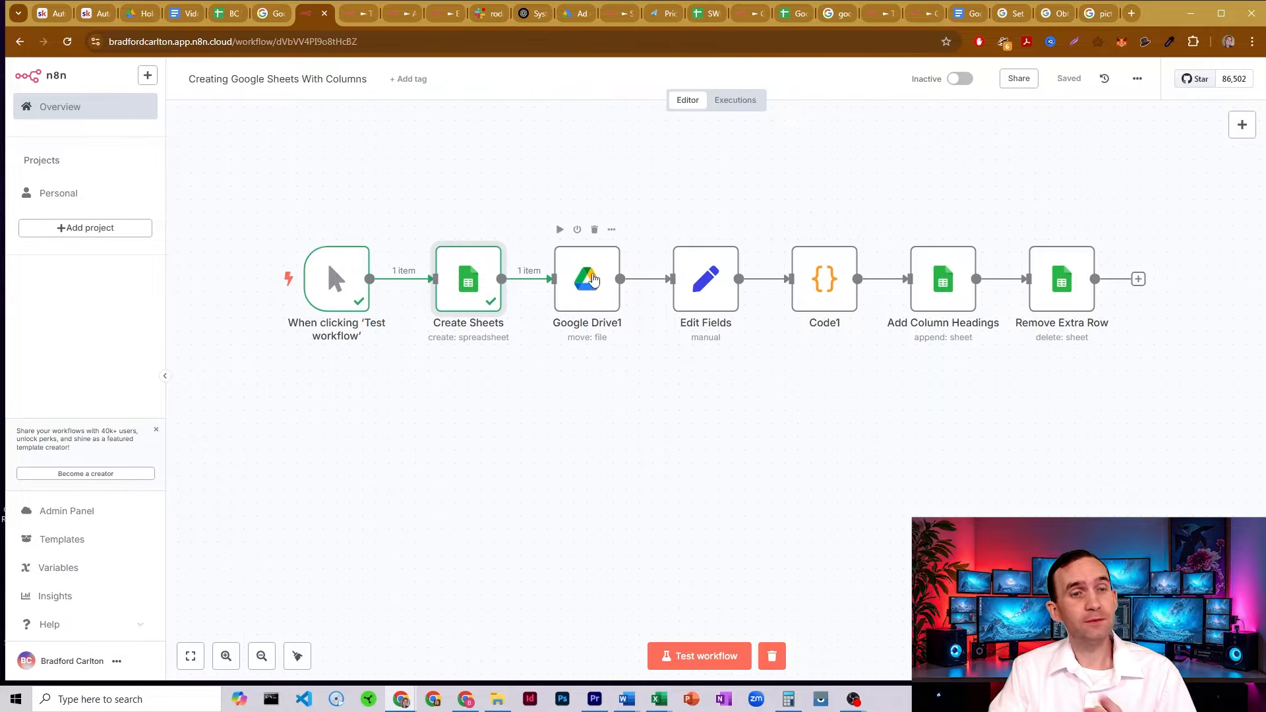
double_click(594, 280)
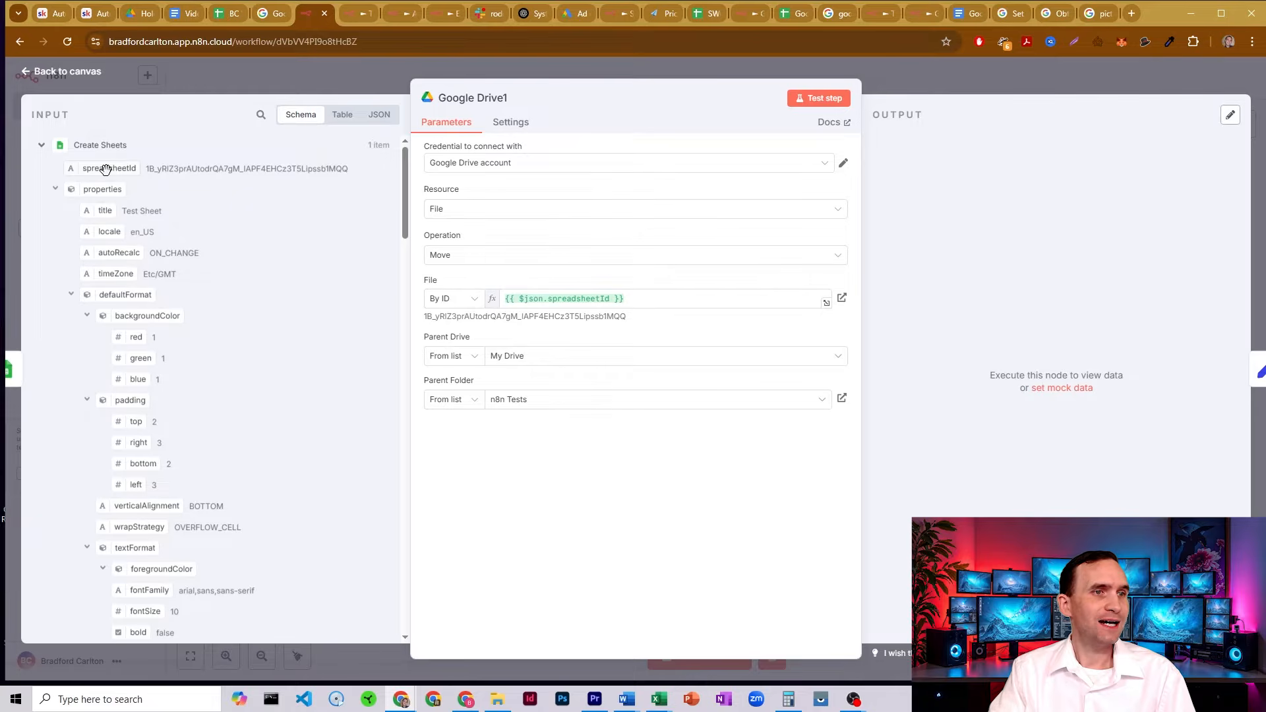
click(630, 299)
key(ctrl+a)
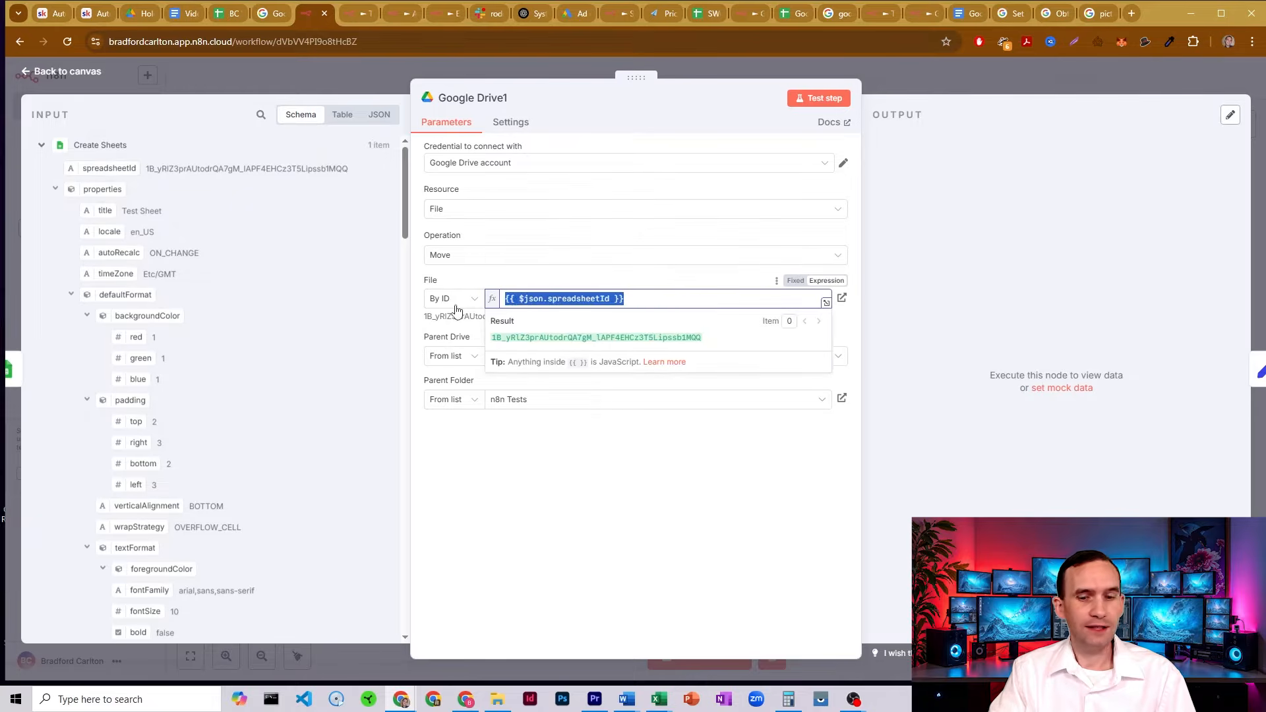
key(BackSpace)
drag(119, 169, 534, 290)
click(537, 282)
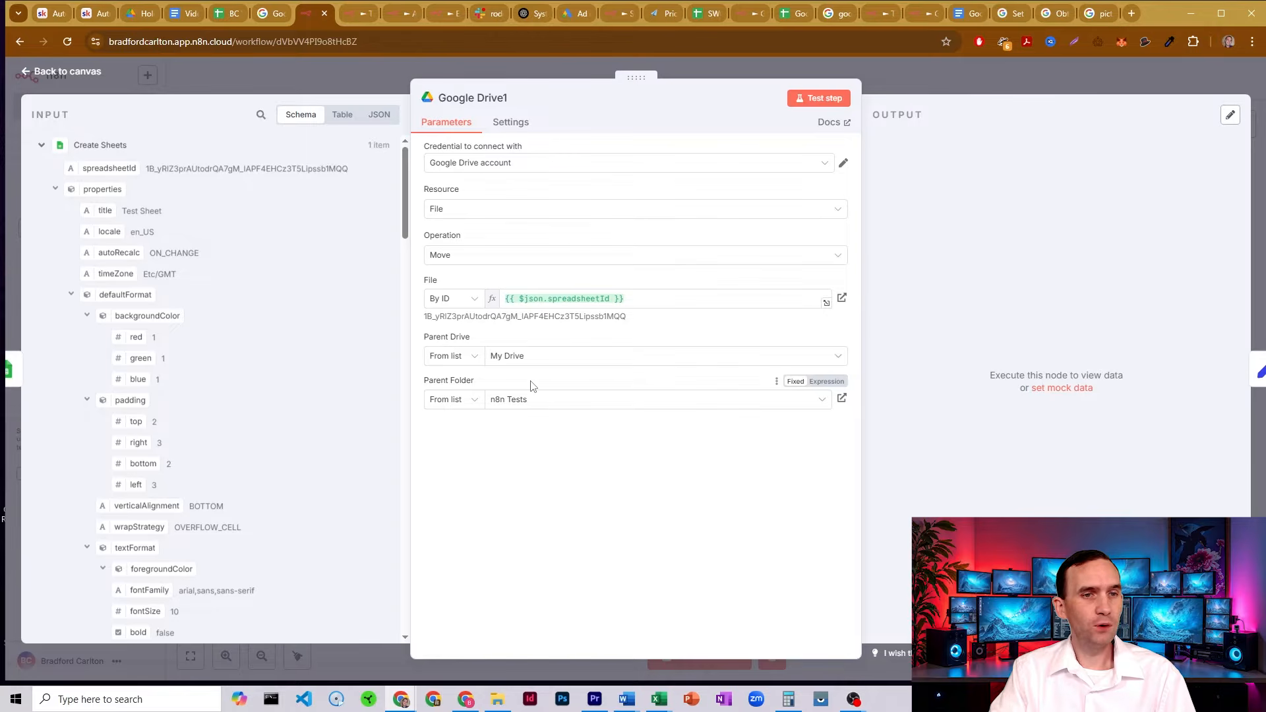
- Check the n8n Tests folder in Google Drive, then return to n8n and run the Google Drive1 move step
click(140, 13)
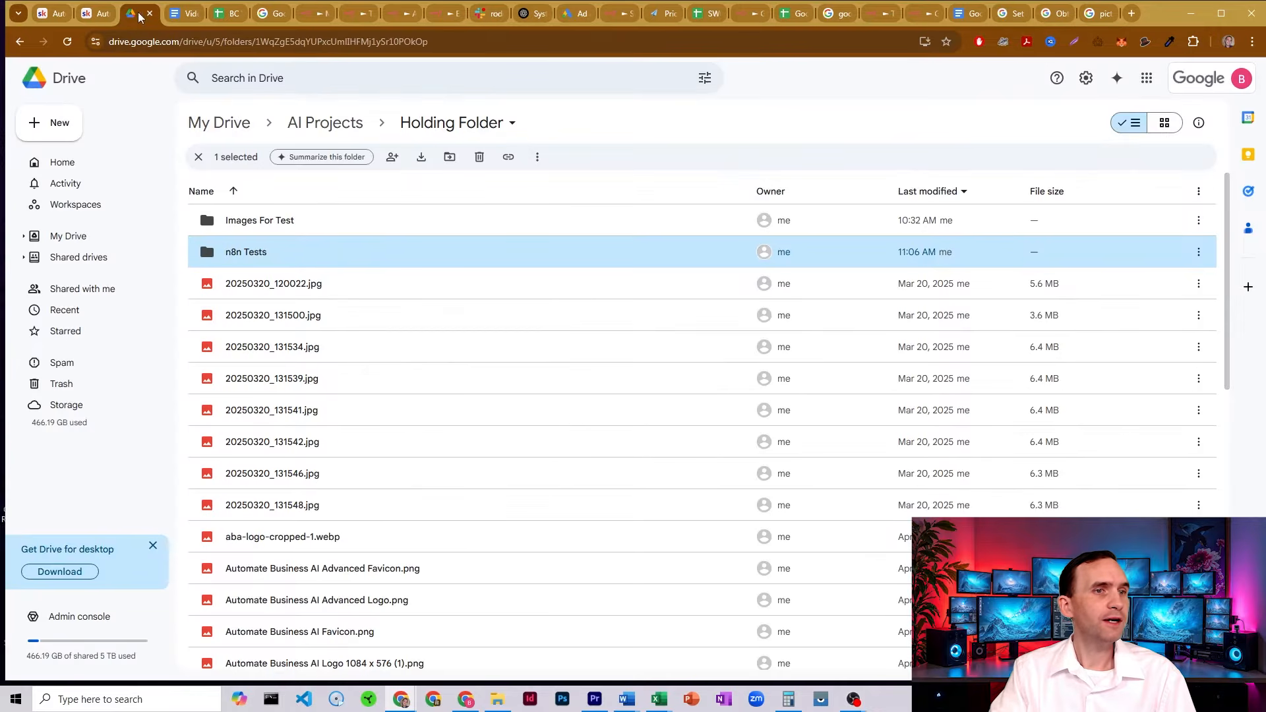
double_click(250, 256)
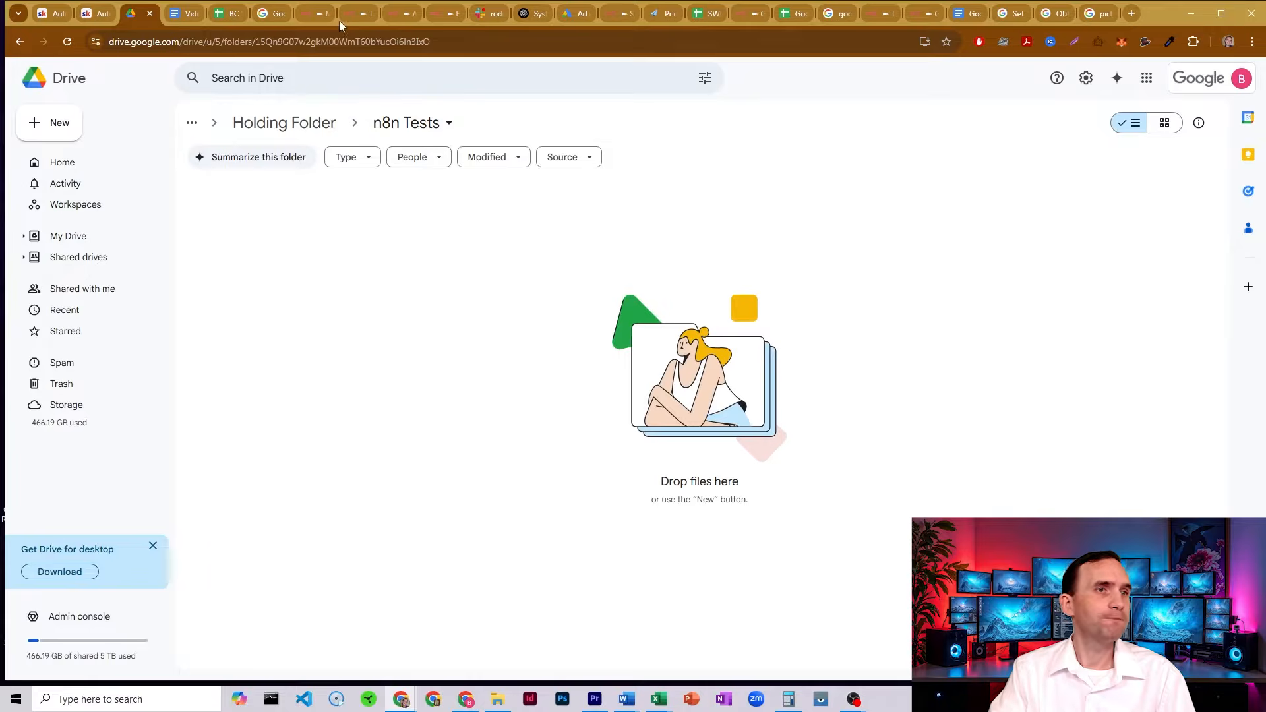
click(315, 13)
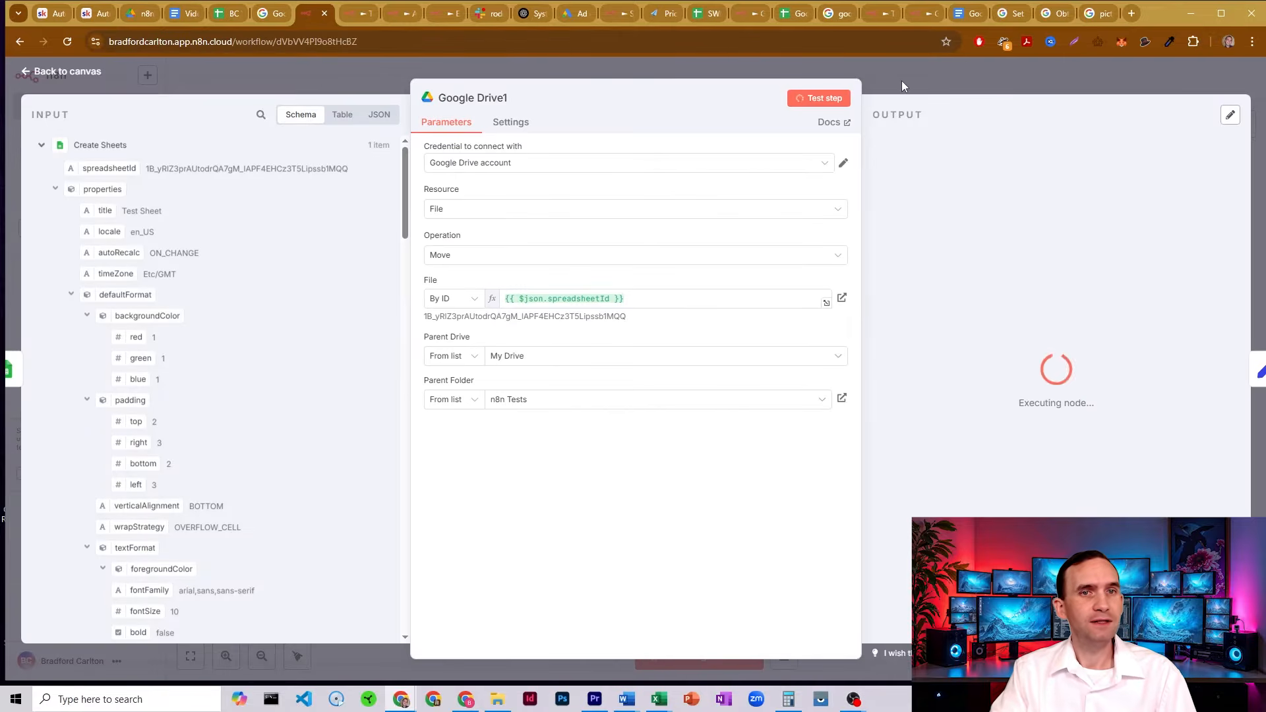
- Open the moved Test Sheet from the n8n Tests folder in Google Drive, inspect its cells, and return to the n8n workflow canvas
click(139, 15)
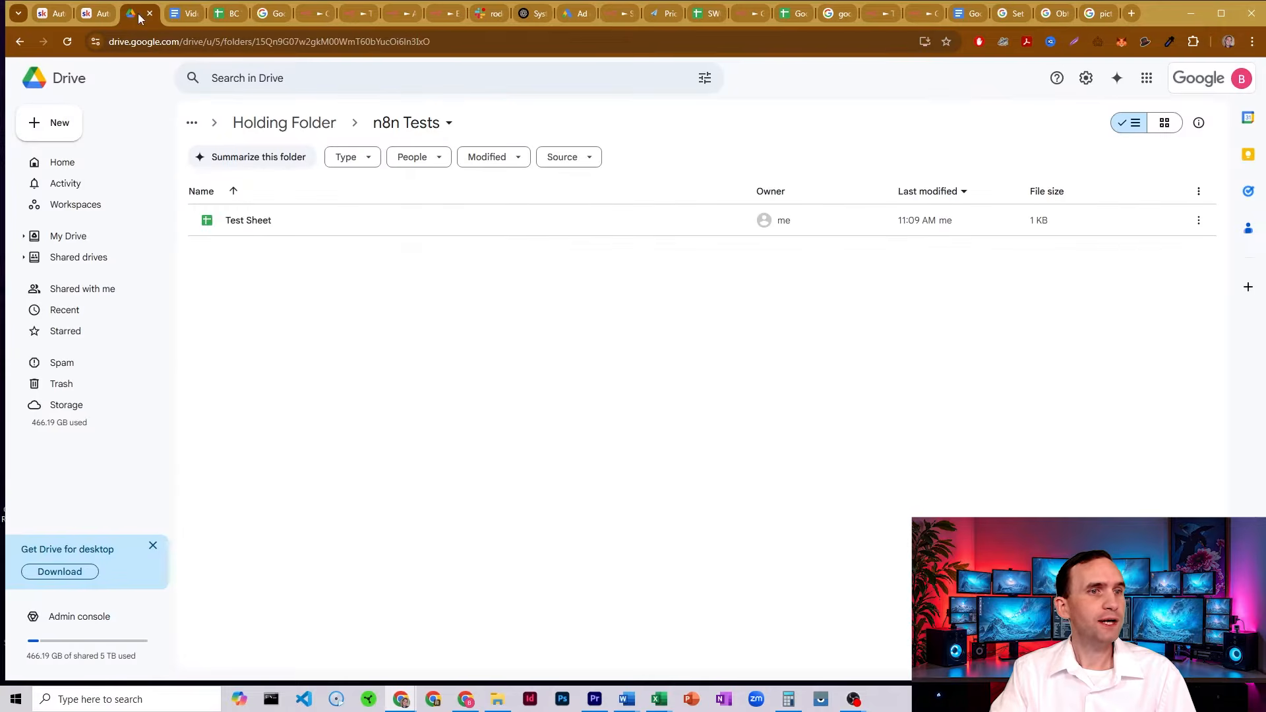
double_click(259, 226)
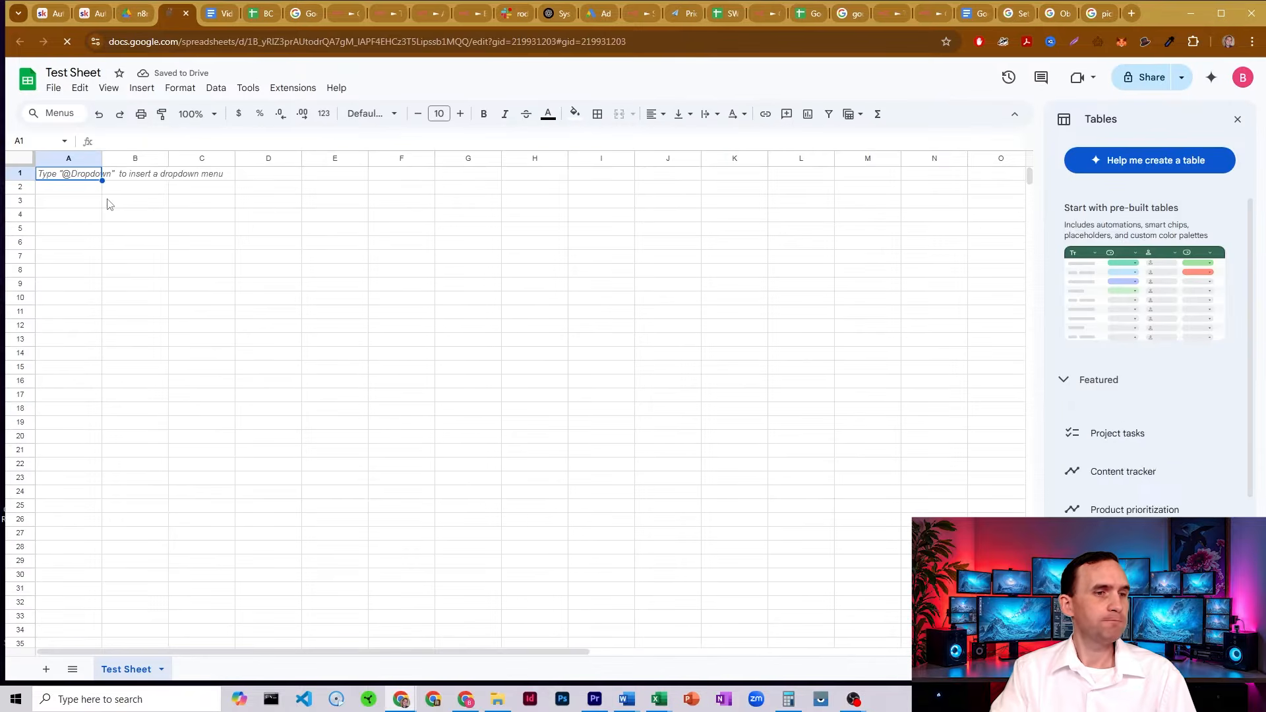
click(1235, 121)
click(213, 247)
click(60, 175)
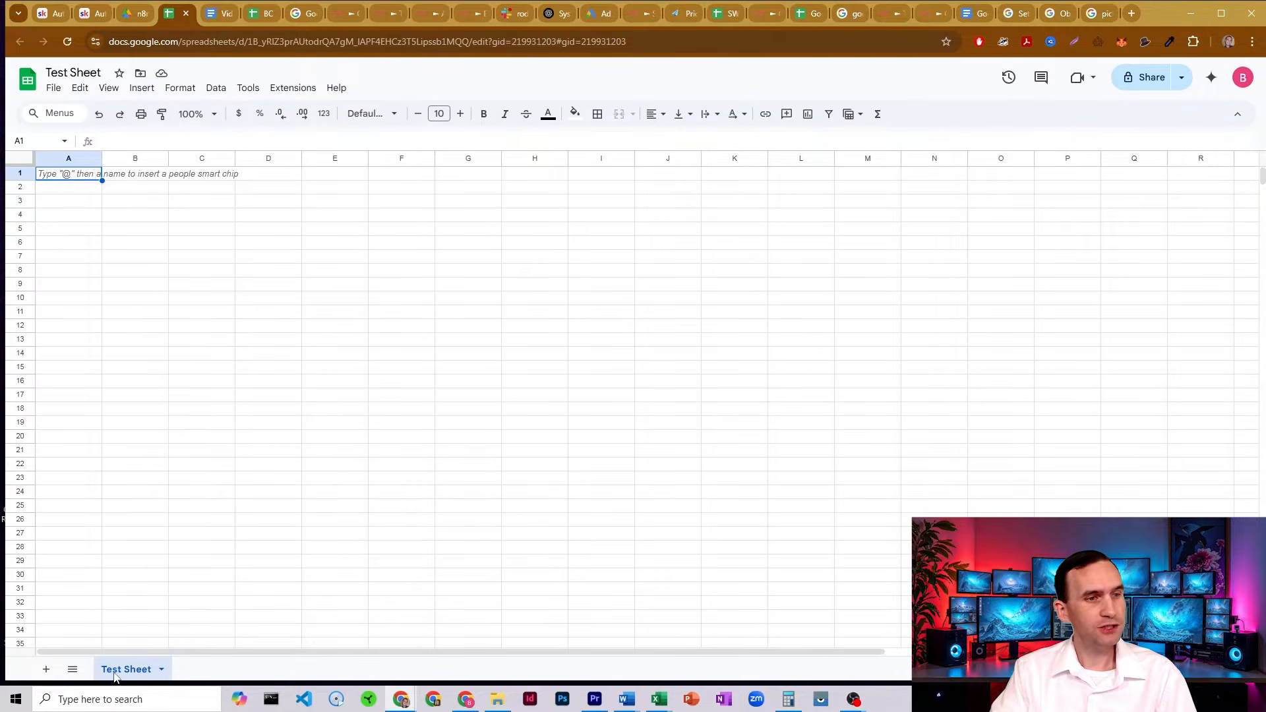
click(344, 12)
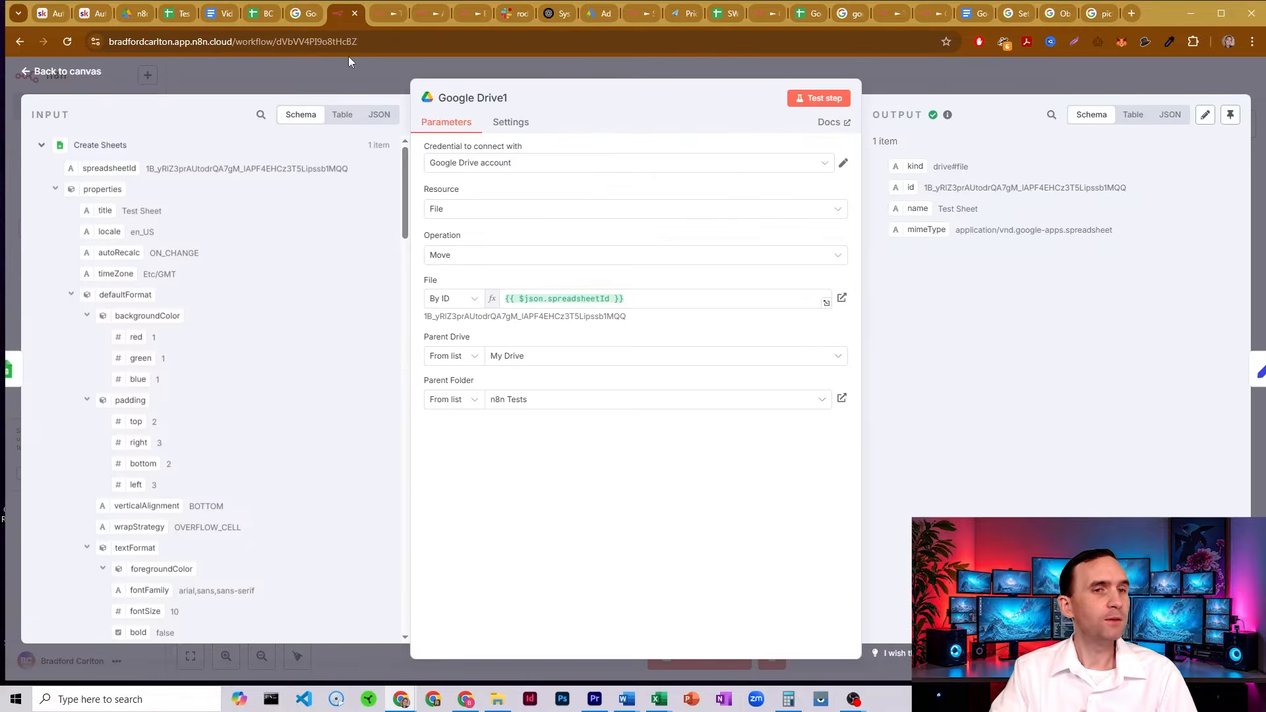
click(945, 77)
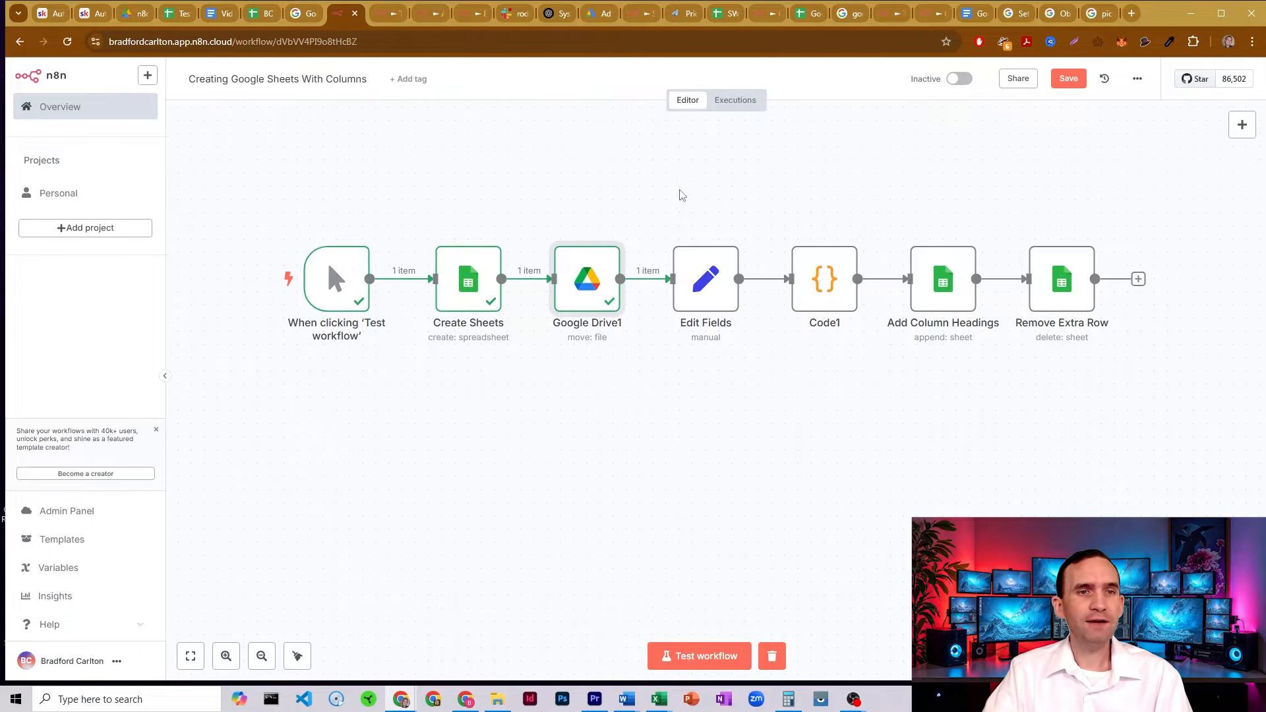
- Open the Edit Fields node and review the columns field's name and type
drag(663, 200, 697, 199)
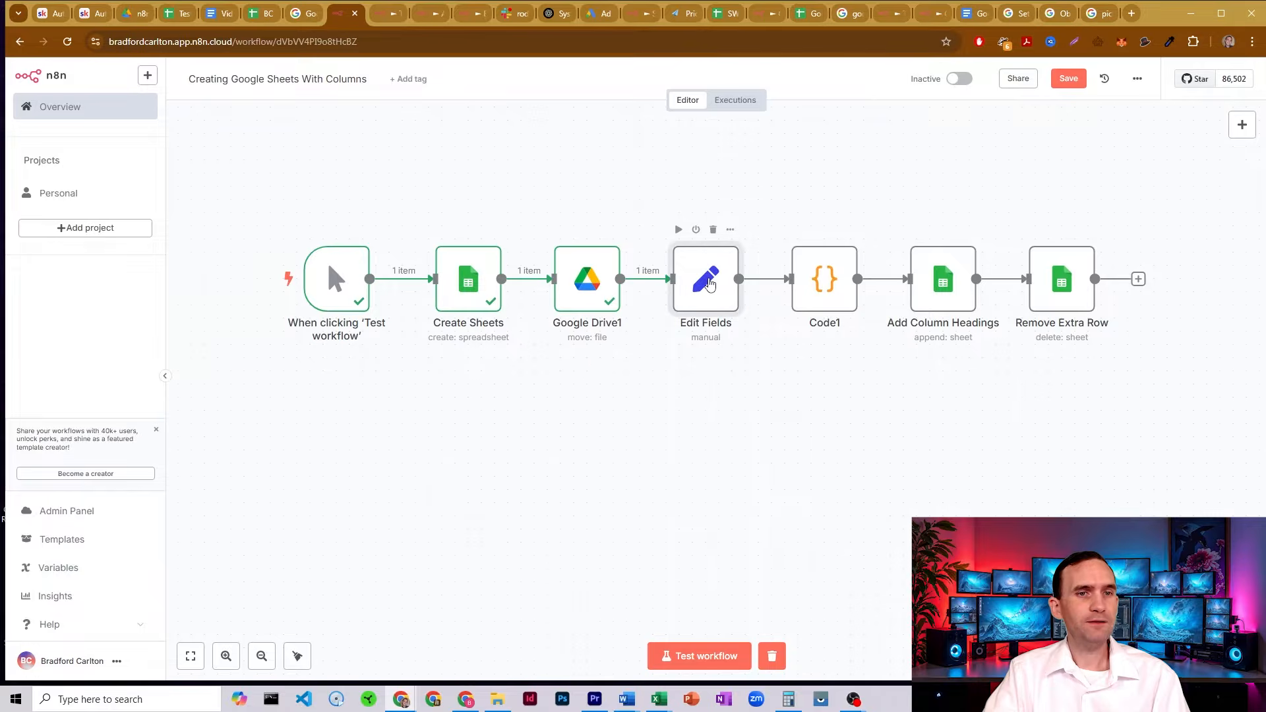
double_click(709, 283)
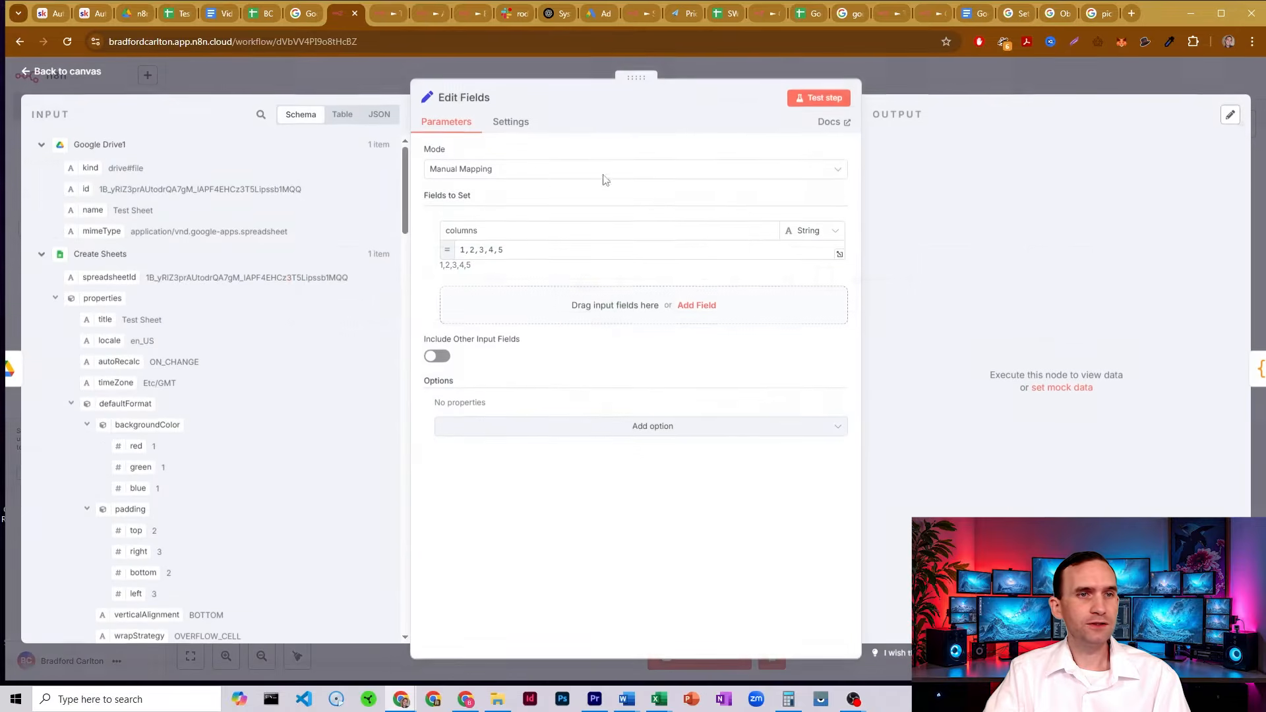
double_click(469, 230)
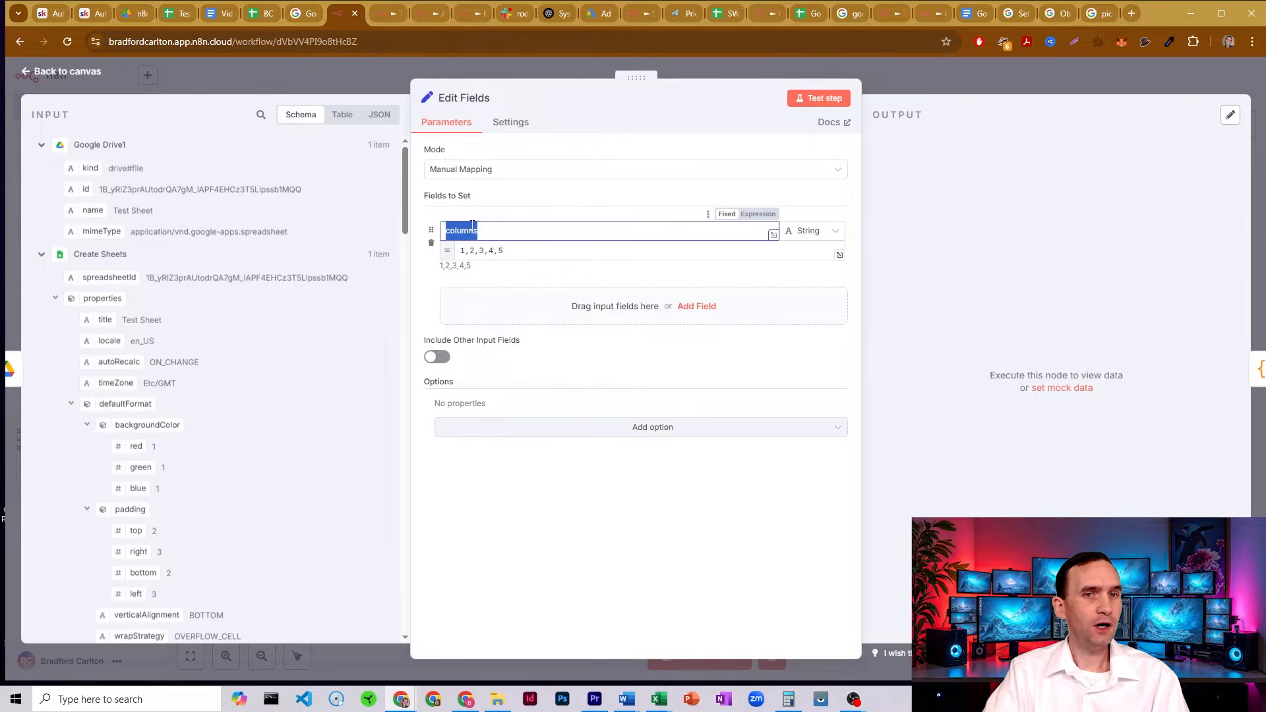
click(473, 230)
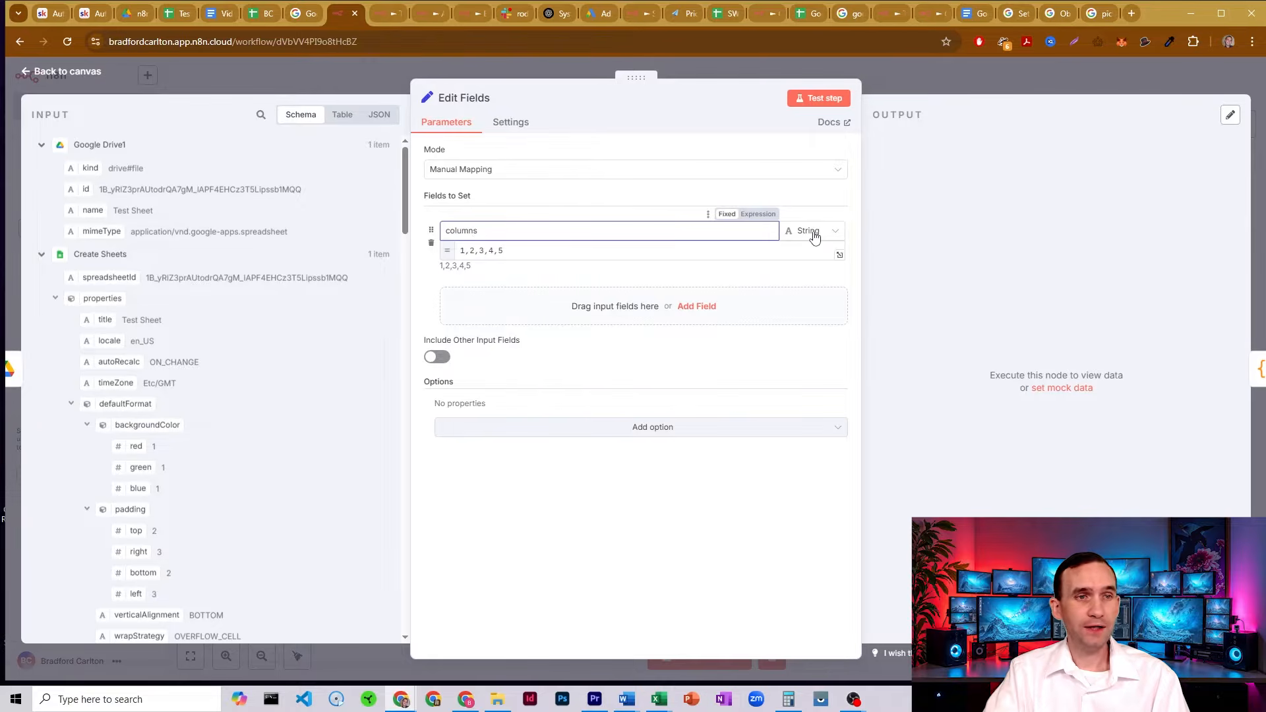
- Replace the third entry of the columns value with "test sheet", giving 1,2,test sheet,4,5, and run the Edit Fields step
drag(460, 250, 513, 249)
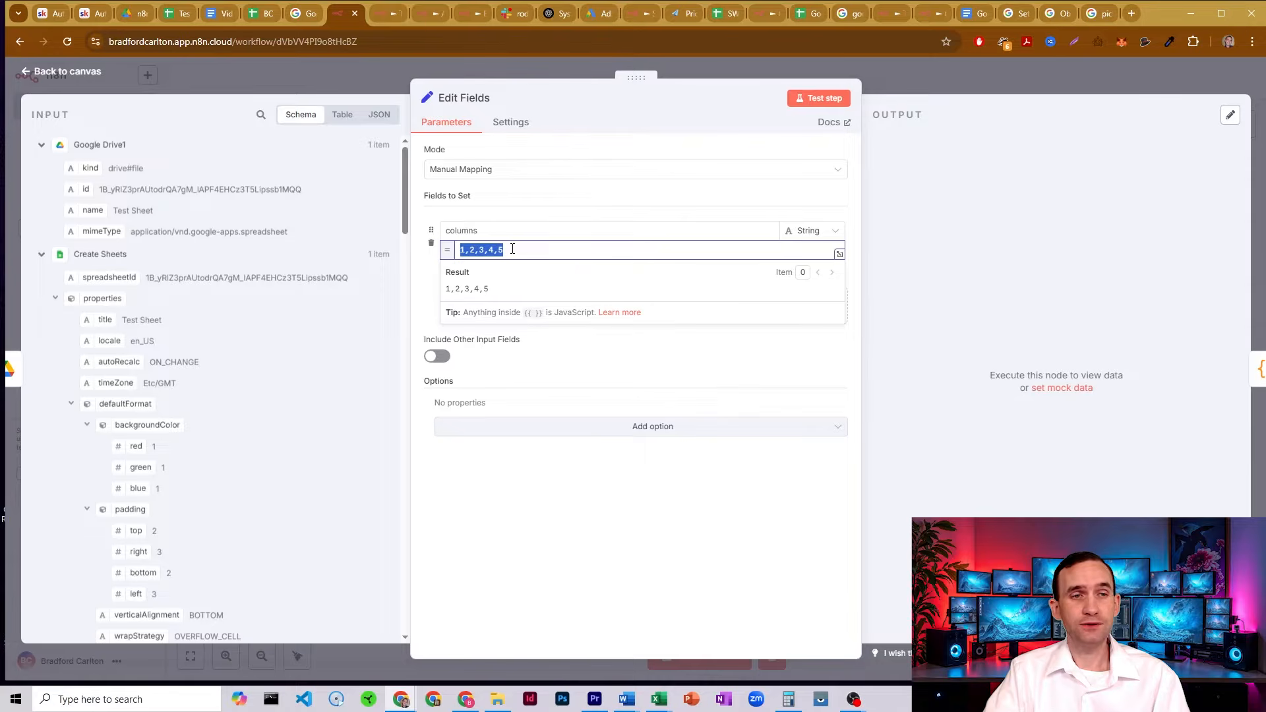
click(513, 249)
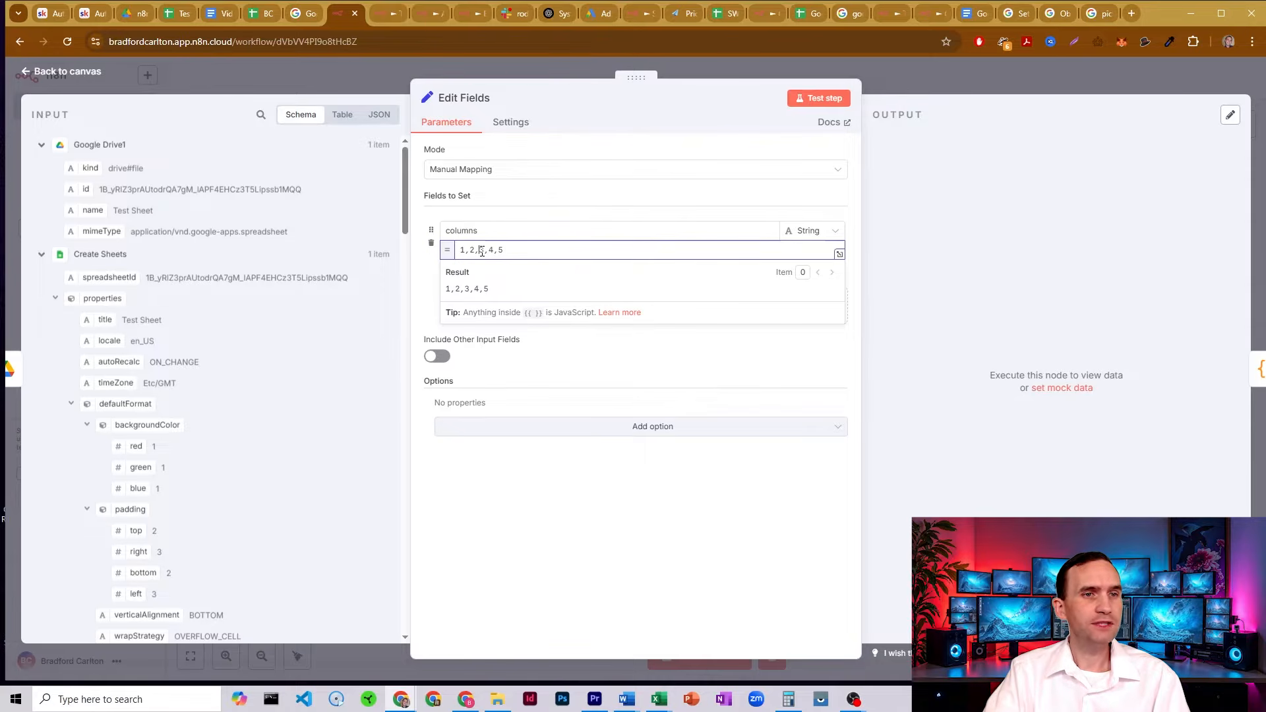
text(t)
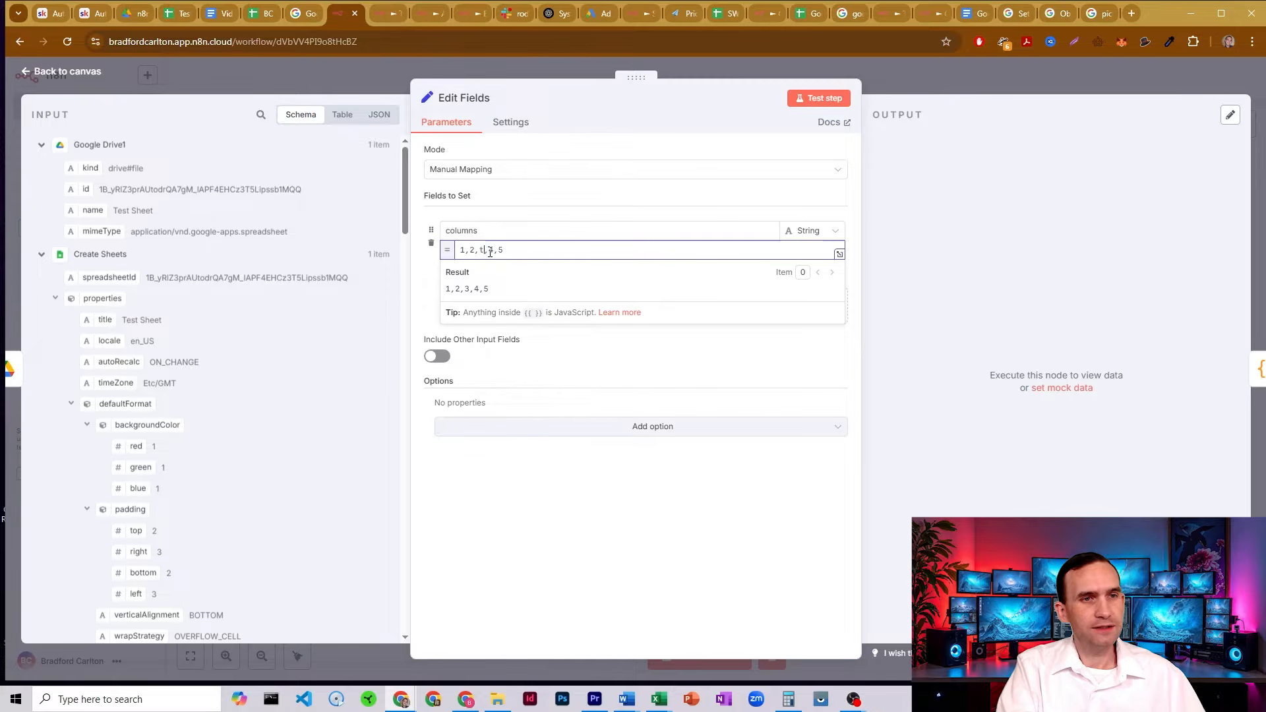
text(est sheet)
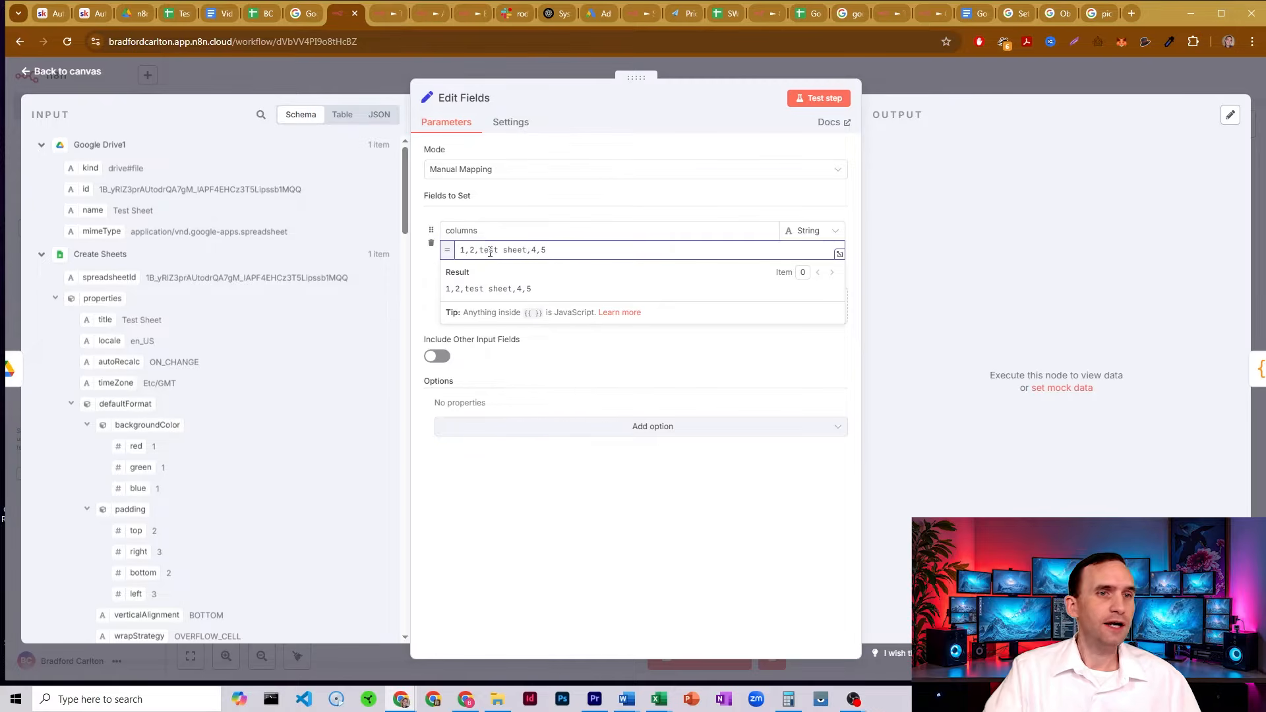
double_click(500, 250)
click(503, 250)
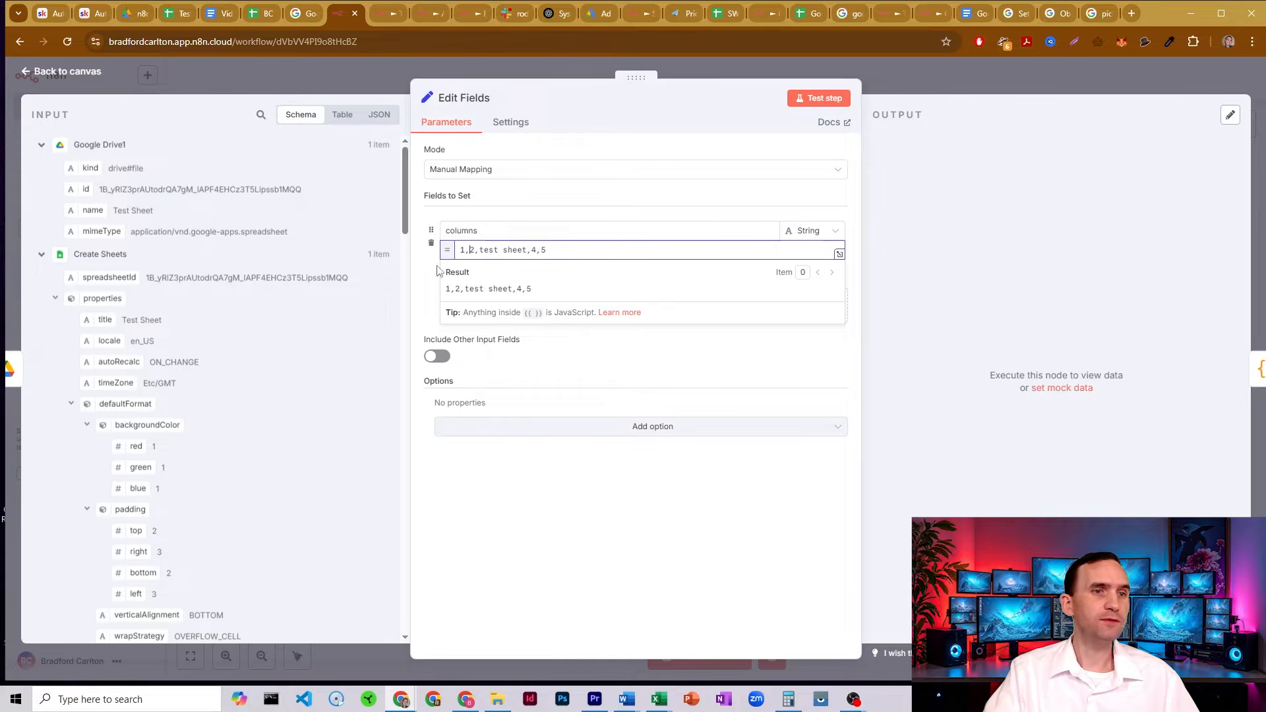
click(527, 196)
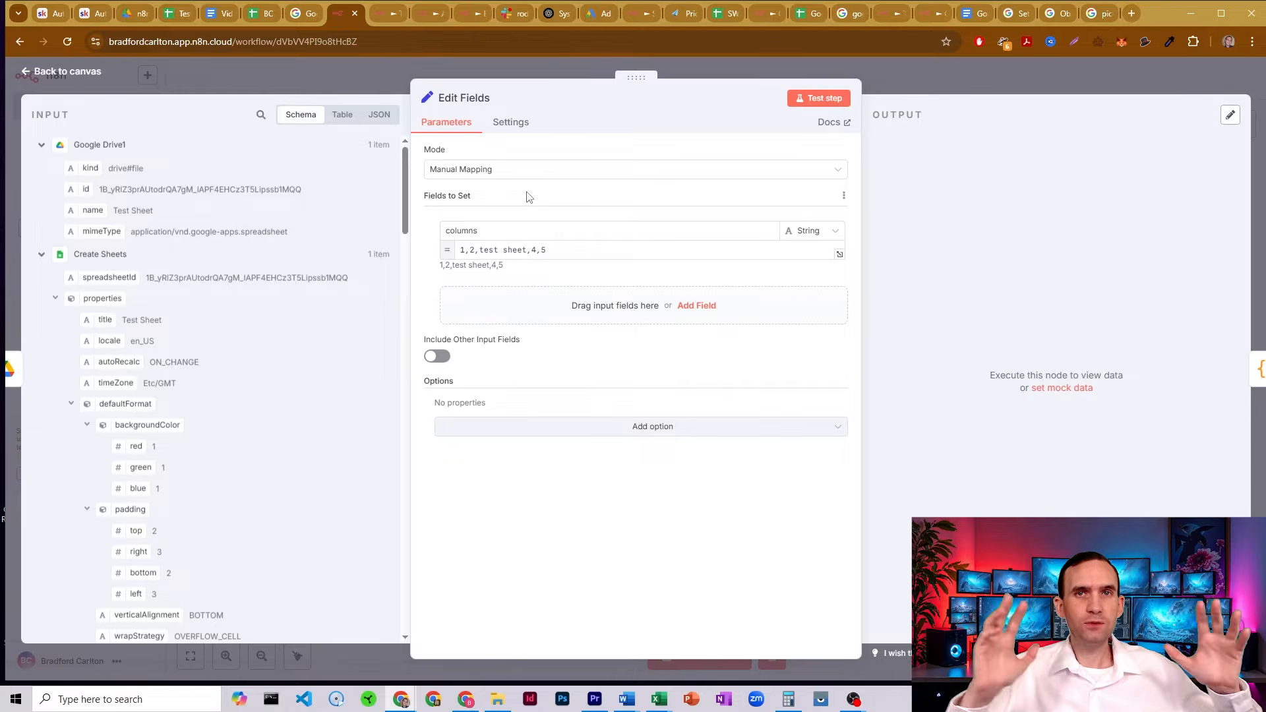
click(829, 99)
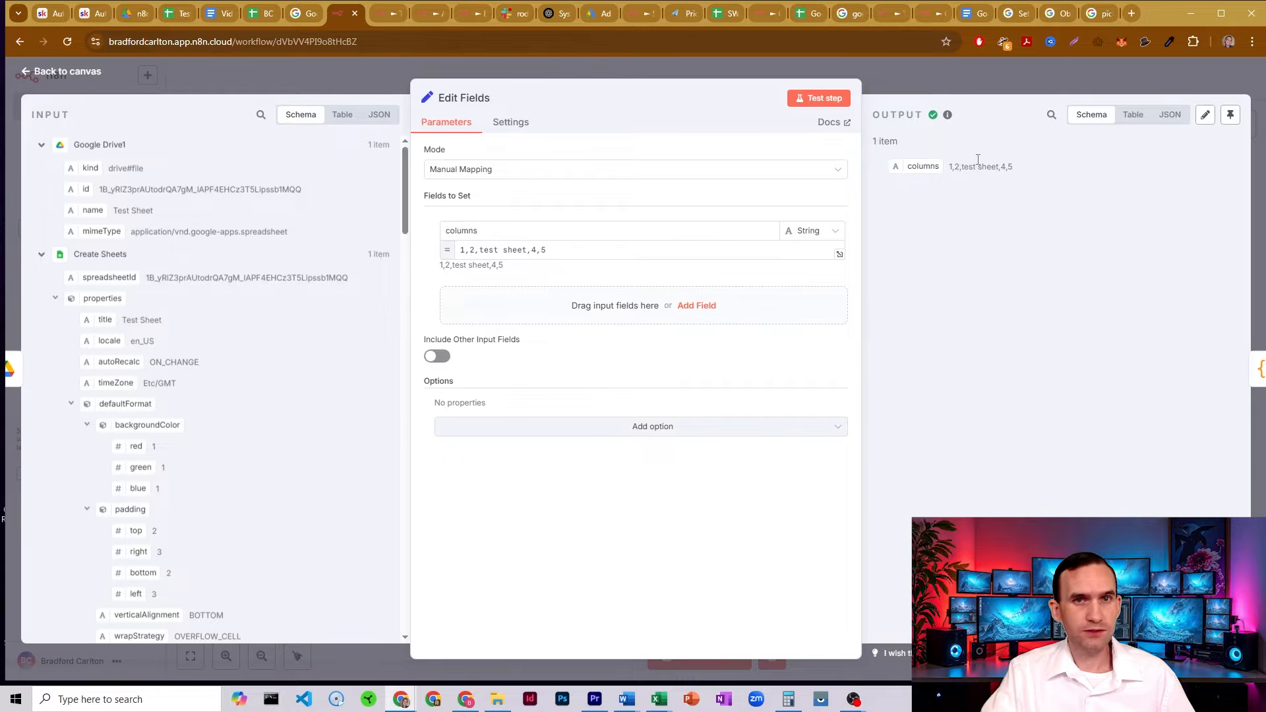
- Leave Edit Fields, open the Code1 node that splits the columns into headings, run it, and return to the canvas
click(923, 80)
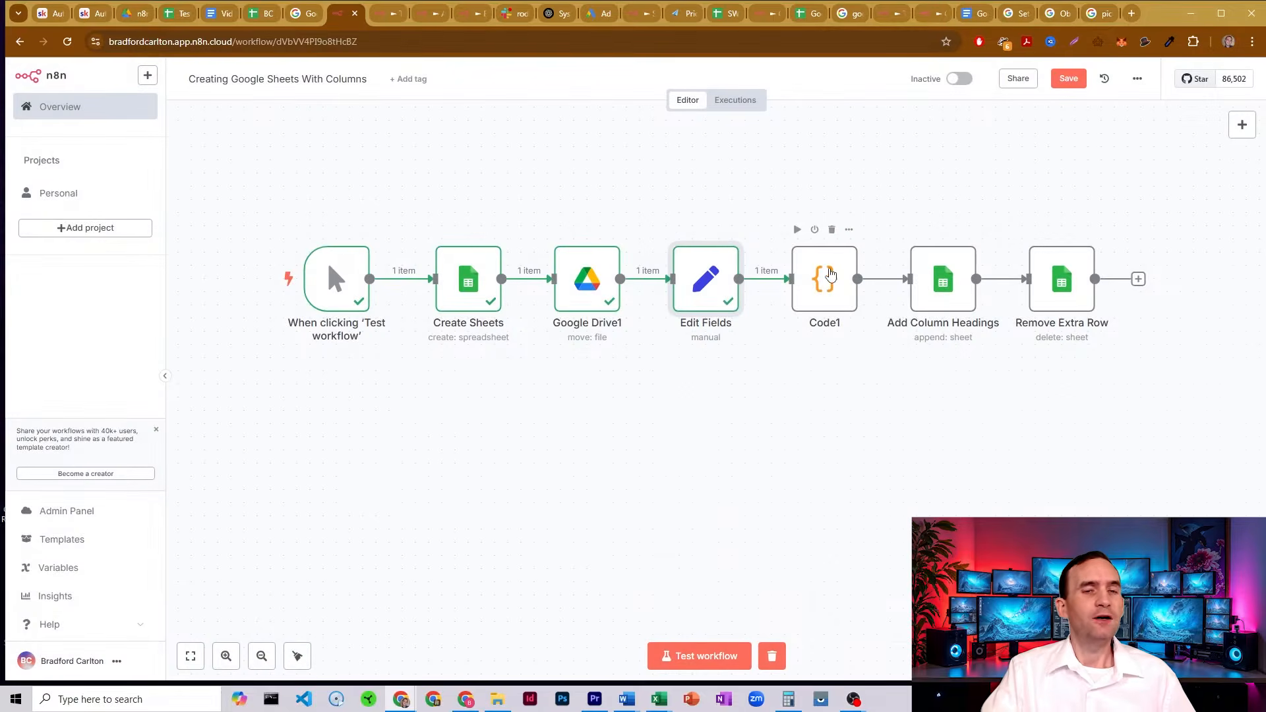
double_click(830, 274)
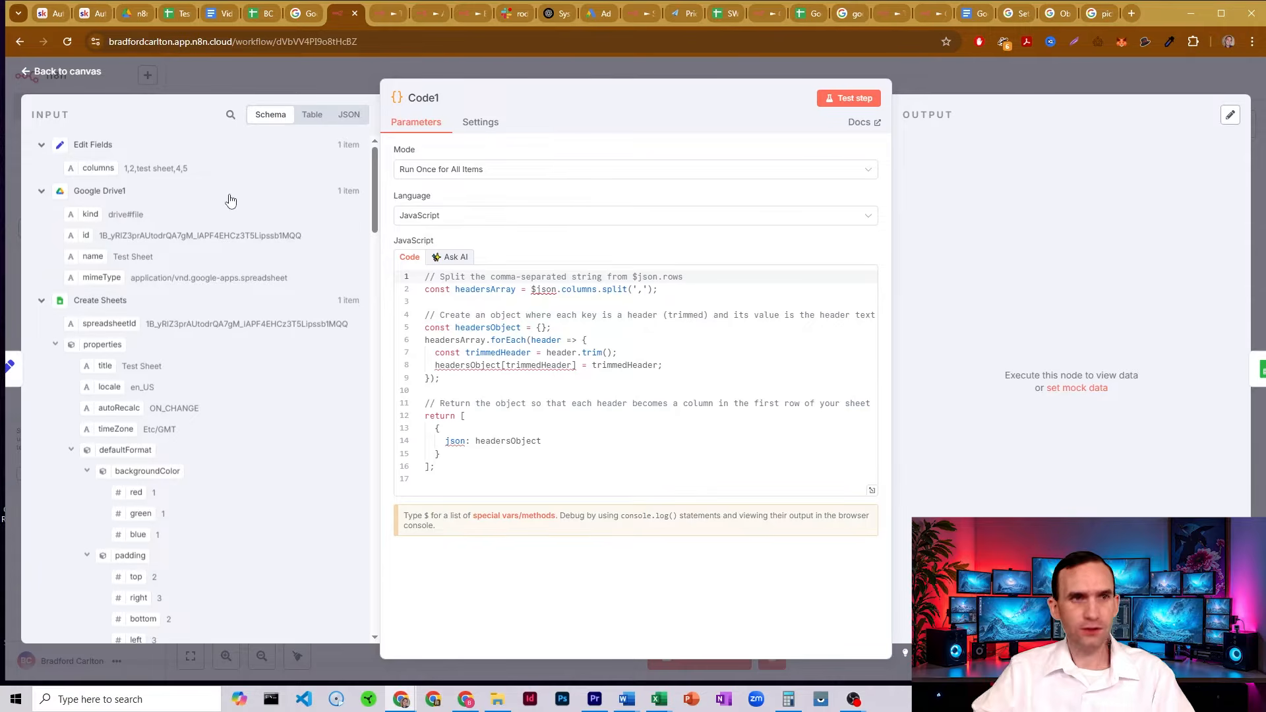
click(854, 99)
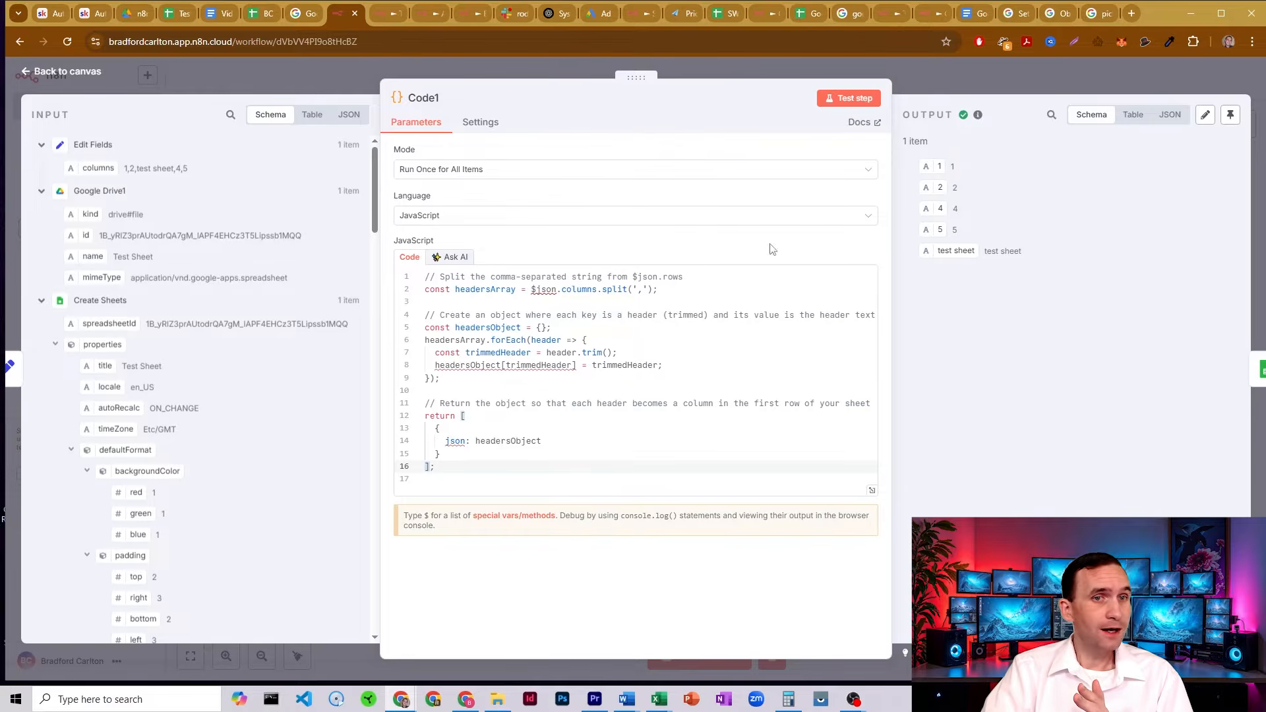
click(925, 71)
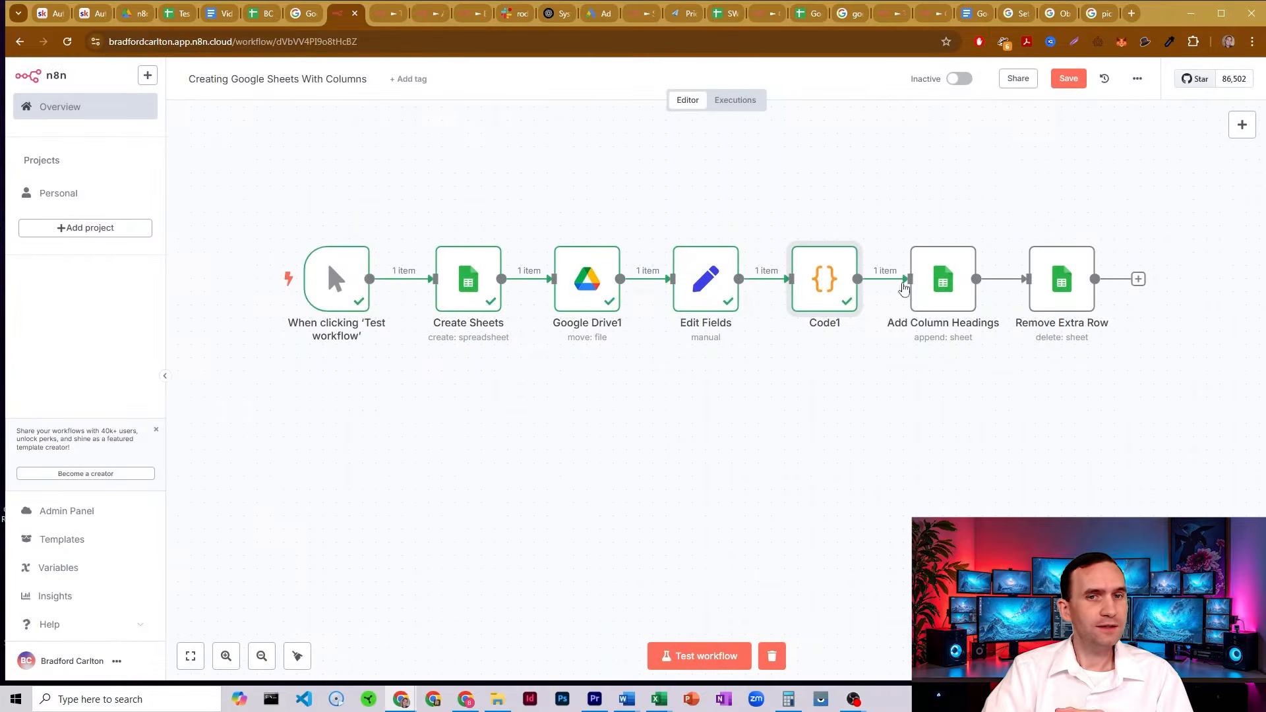
- Review the Add Column Headings node settings, recheck the Code1 output, and reopen Add Column Headings
double_click(933, 268)
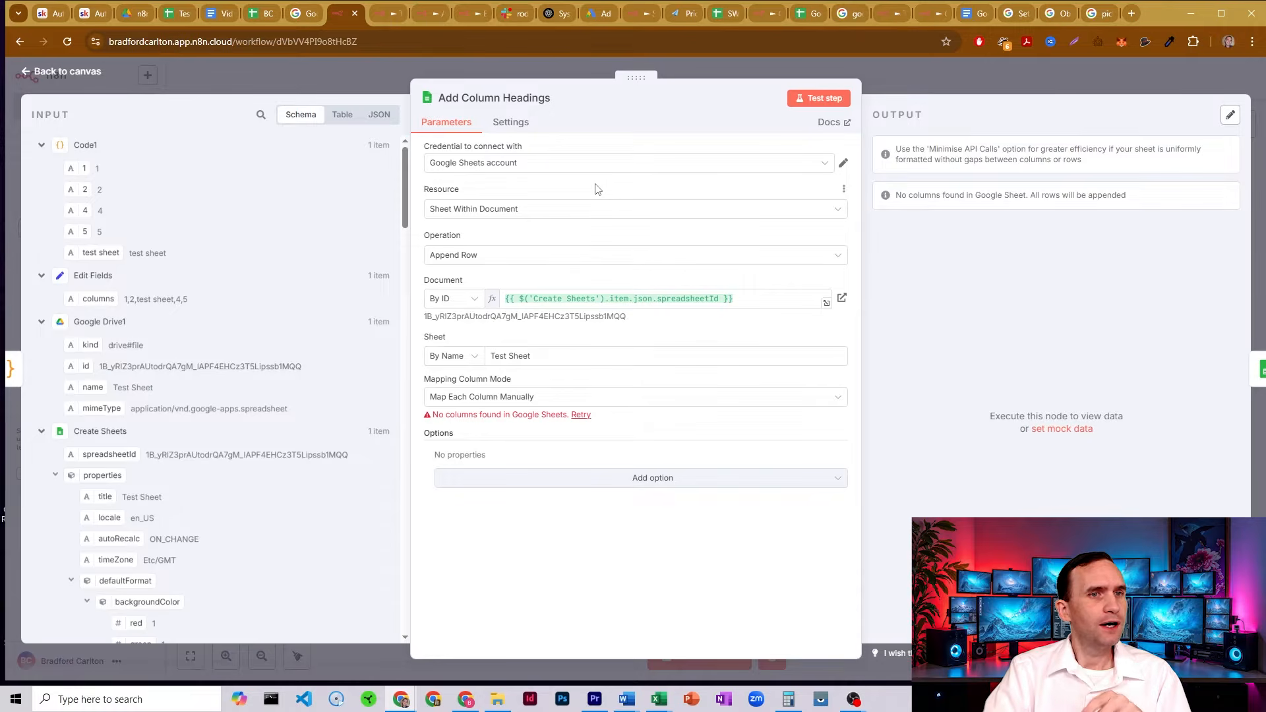
click(874, 81)
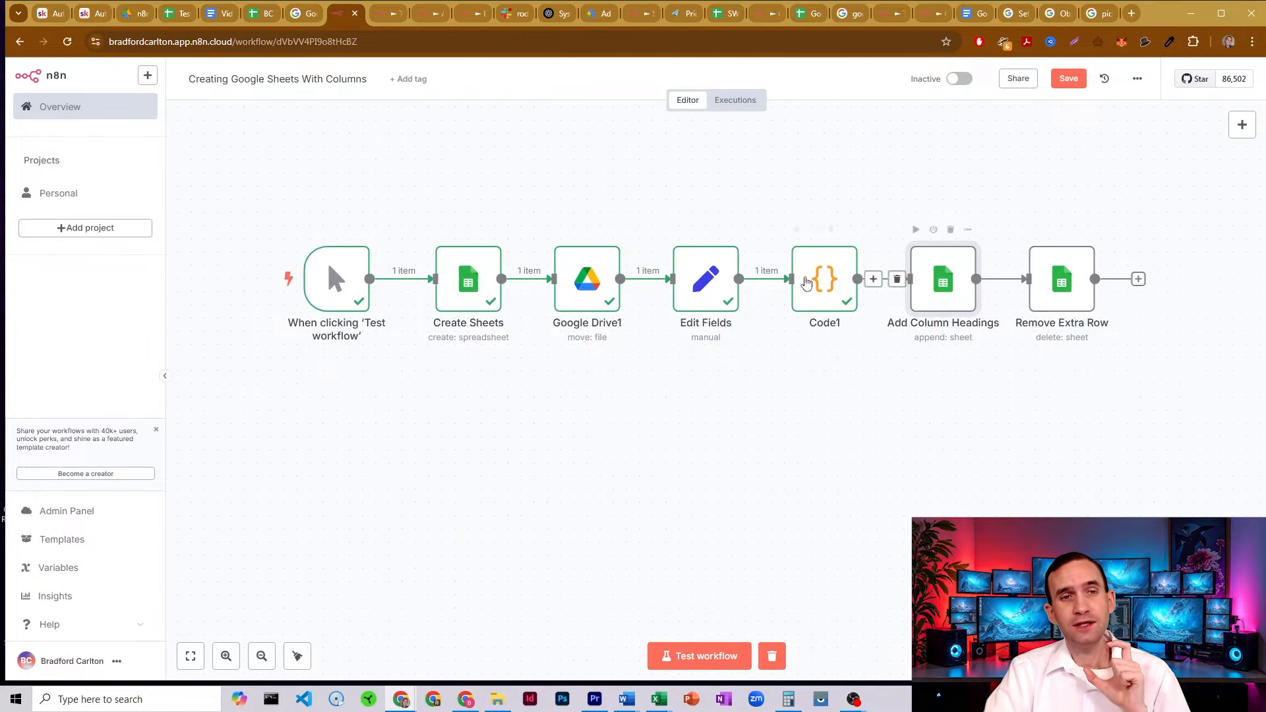
double_click(823, 283)
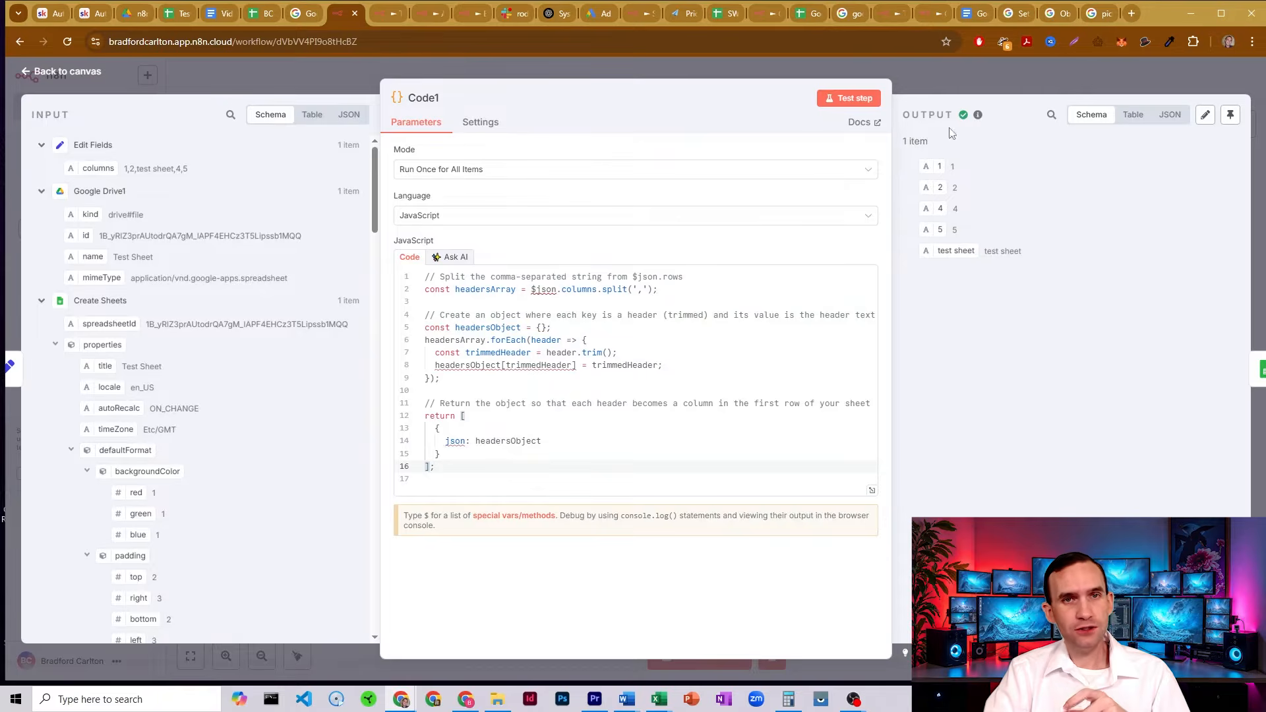
click(923, 63)
double_click(950, 291)
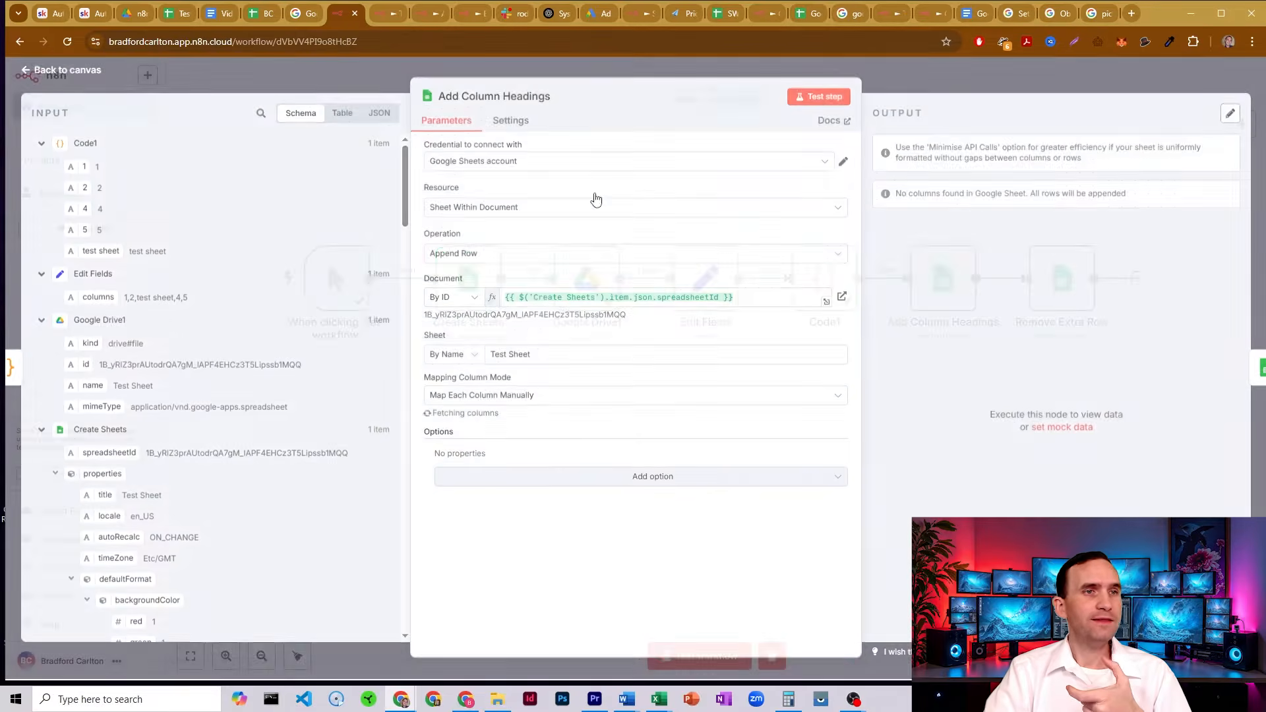
- Check the Test Sheet spreadsheet in Google Sheets, then return to n8n and inspect the Document and Sheet values of Add Column Headings
click(177, 13)
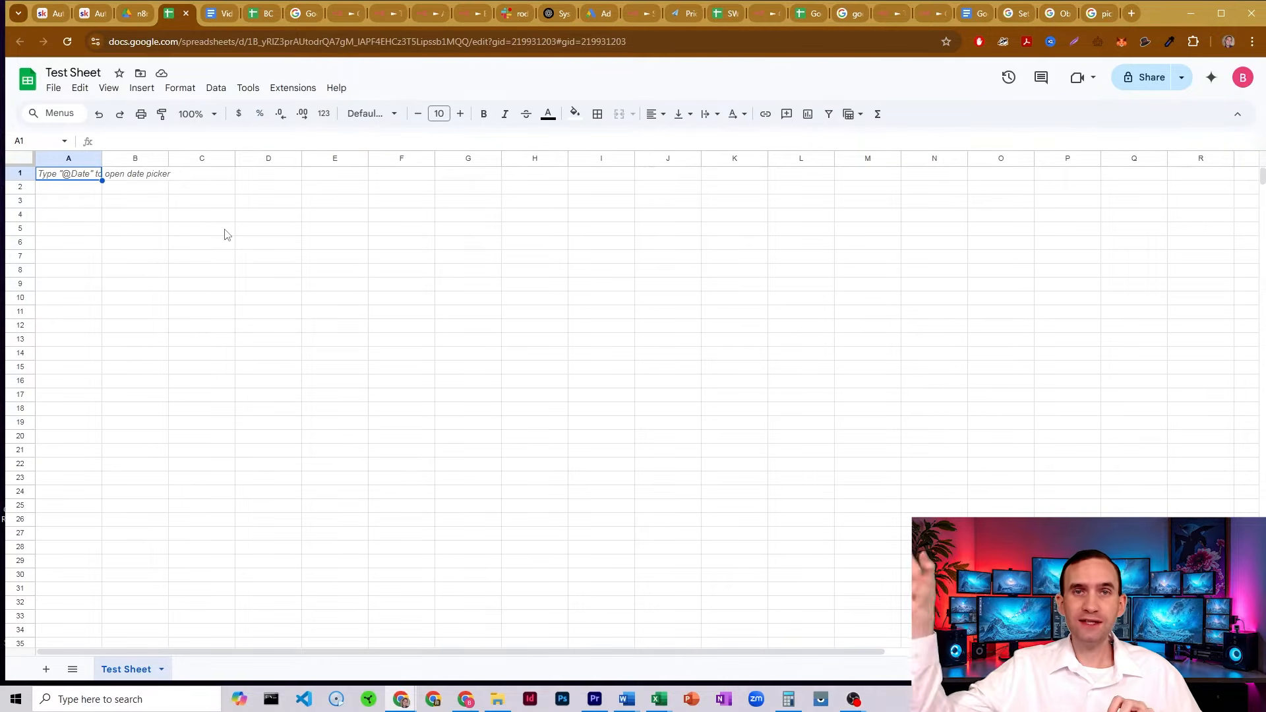
click(343, 13)
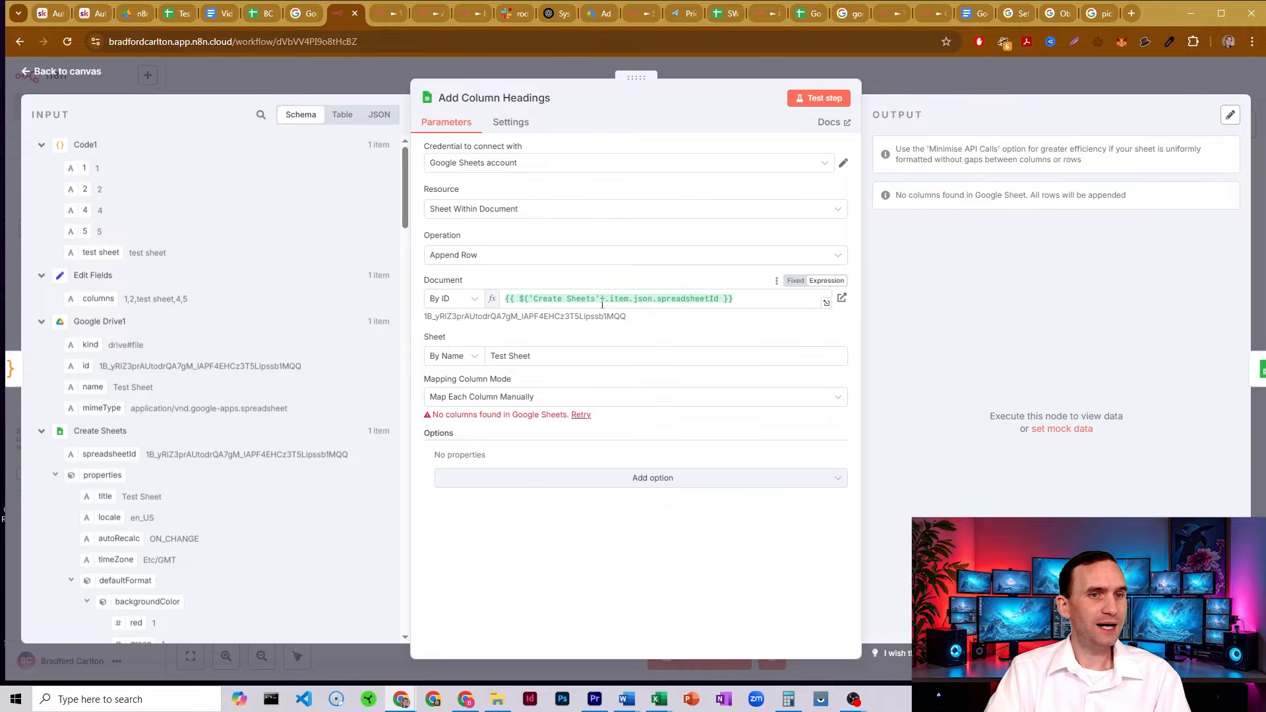
mouse_move(603, 304)
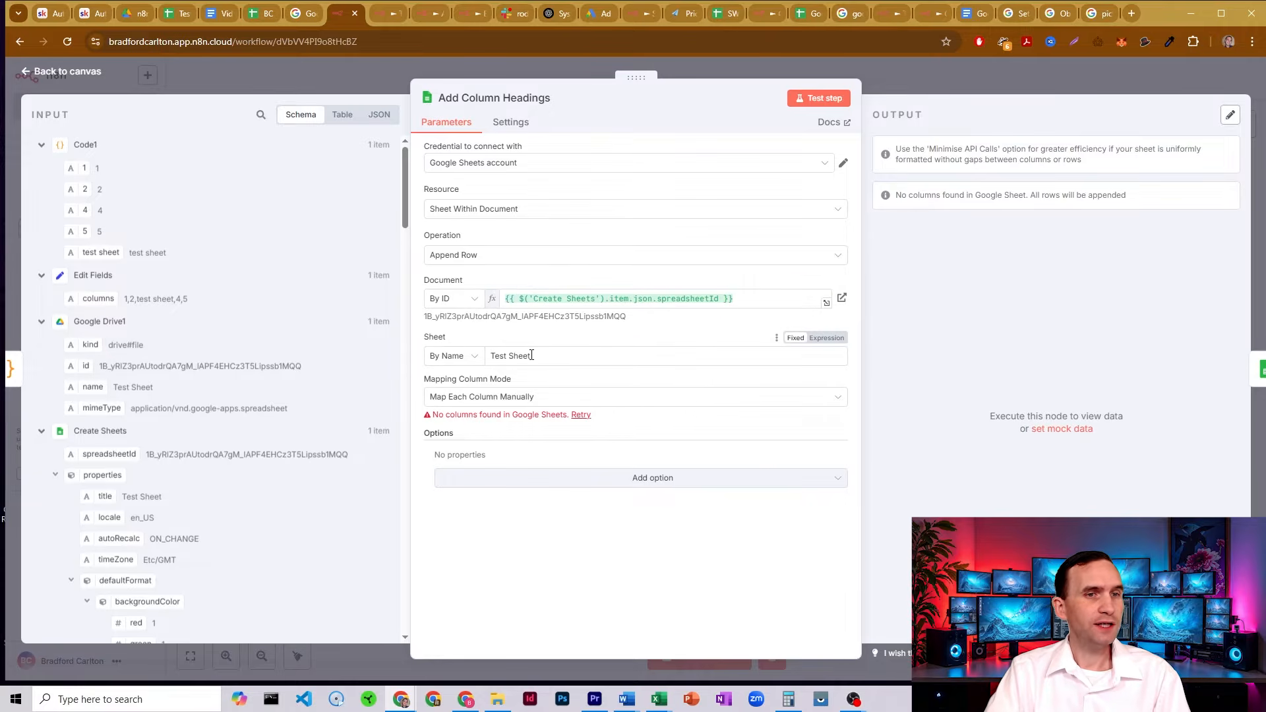
triple_click(526, 356)
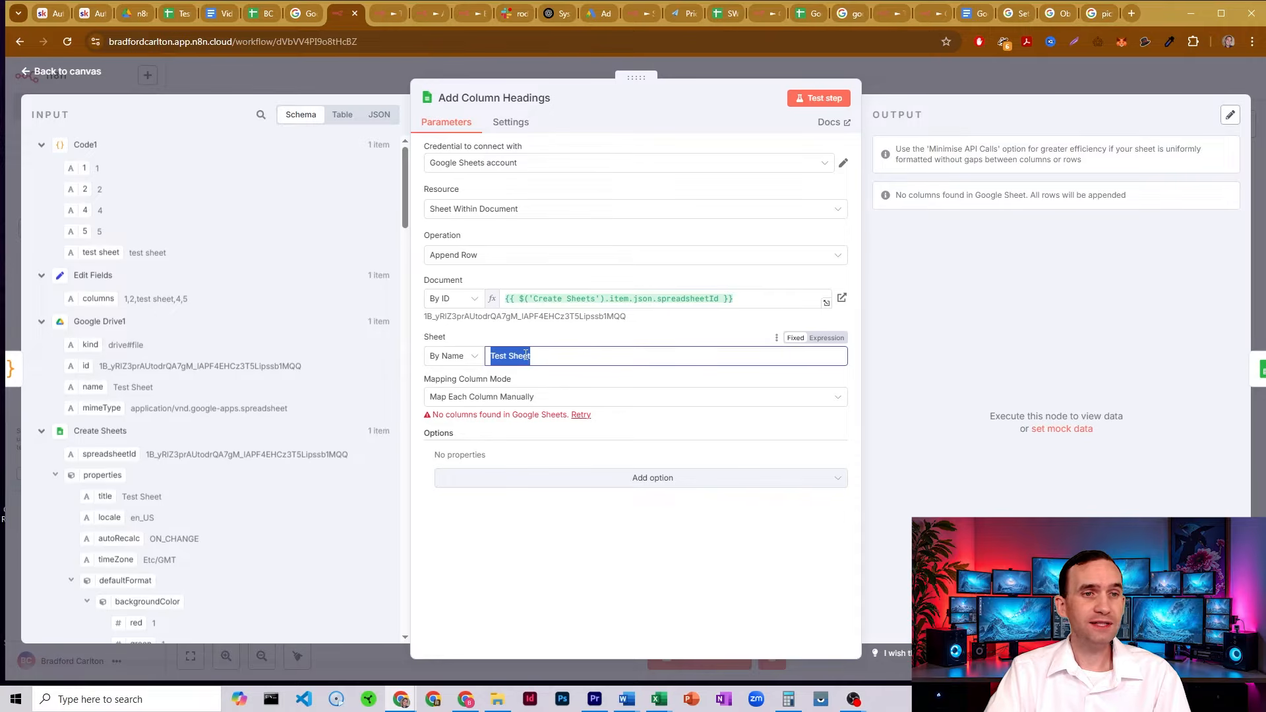
click(524, 356)
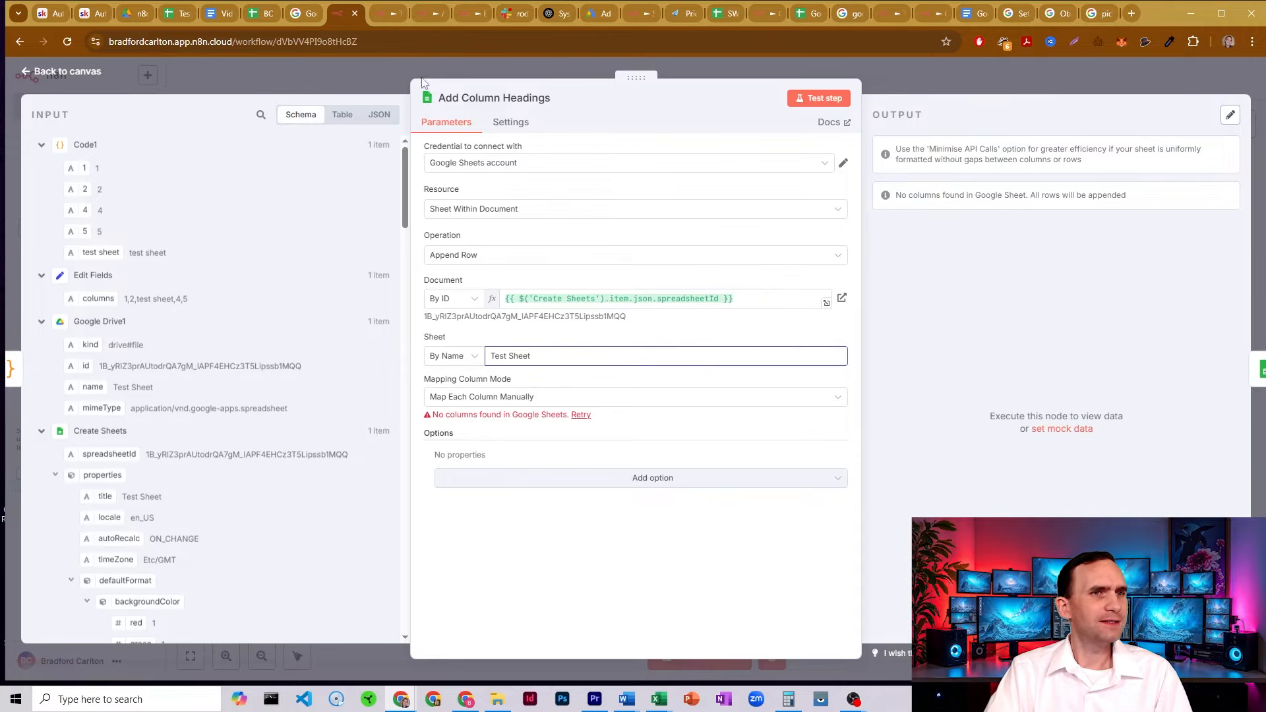
- Open the Create Sheets node, find the sheet title in its output data, and return to the canvas
click(386, 71)
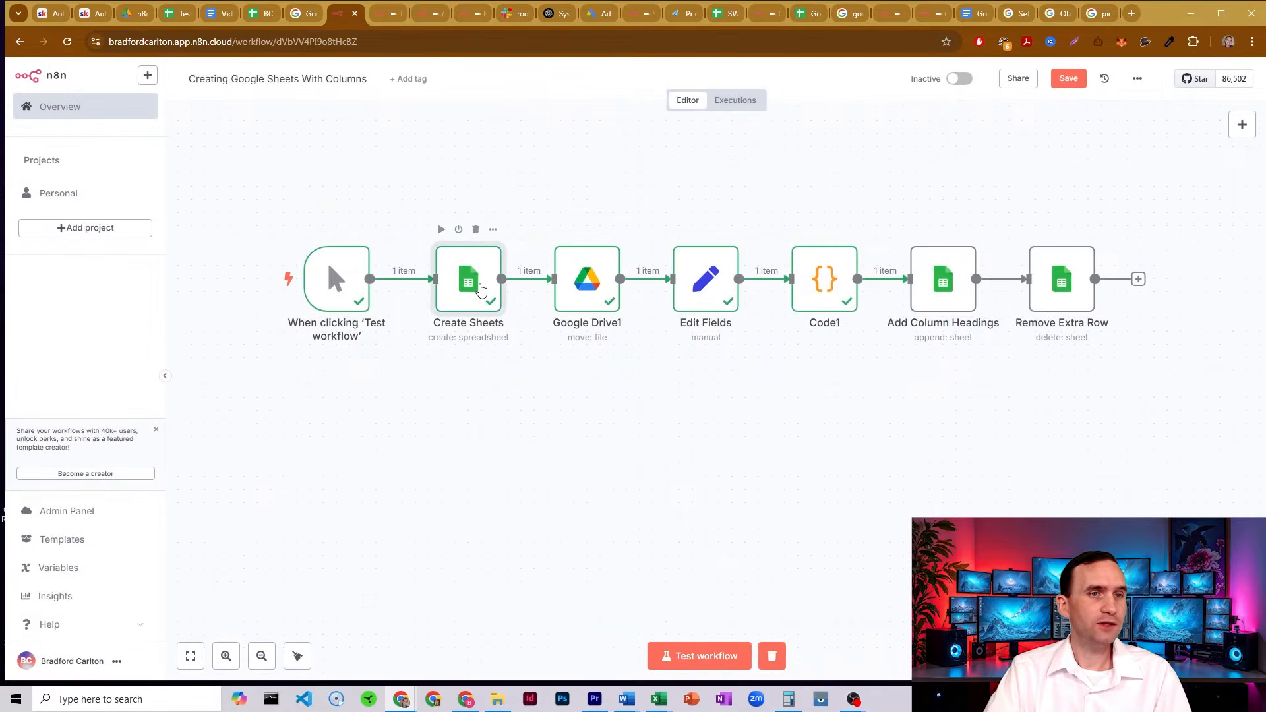
double_click(489, 300)
click(895, 297)
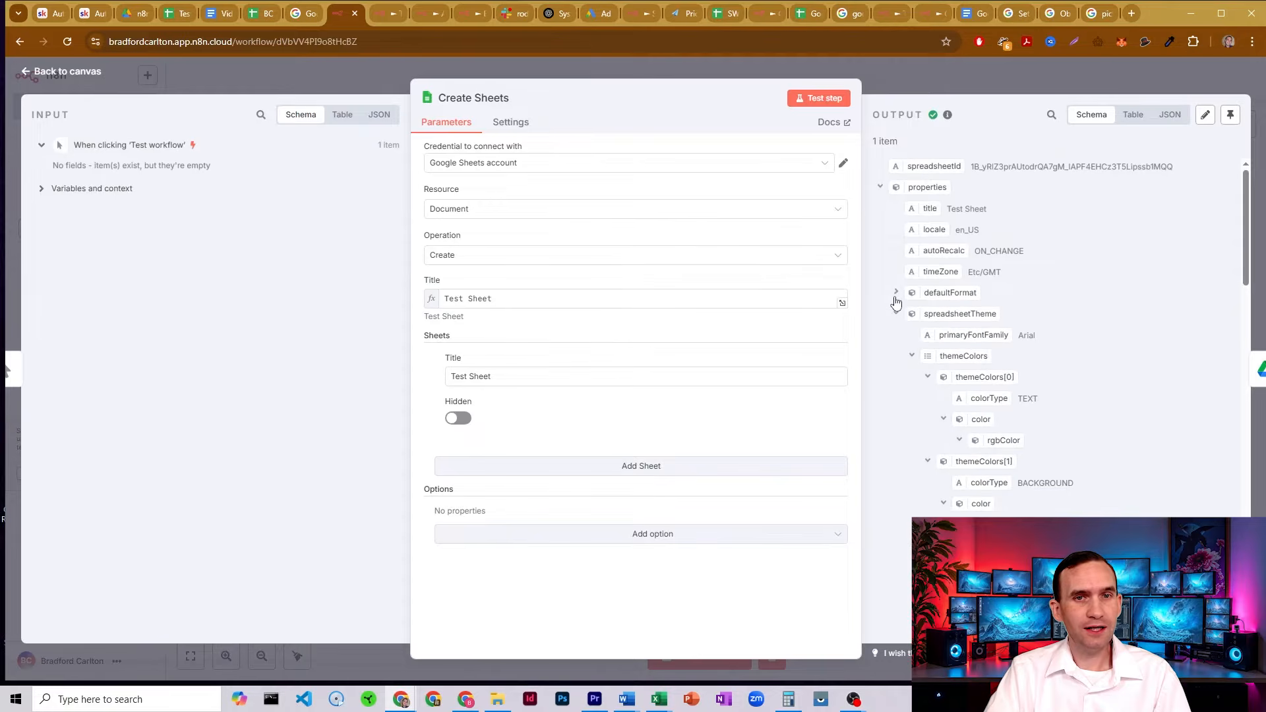
scroll(1021, 303, down, 5)
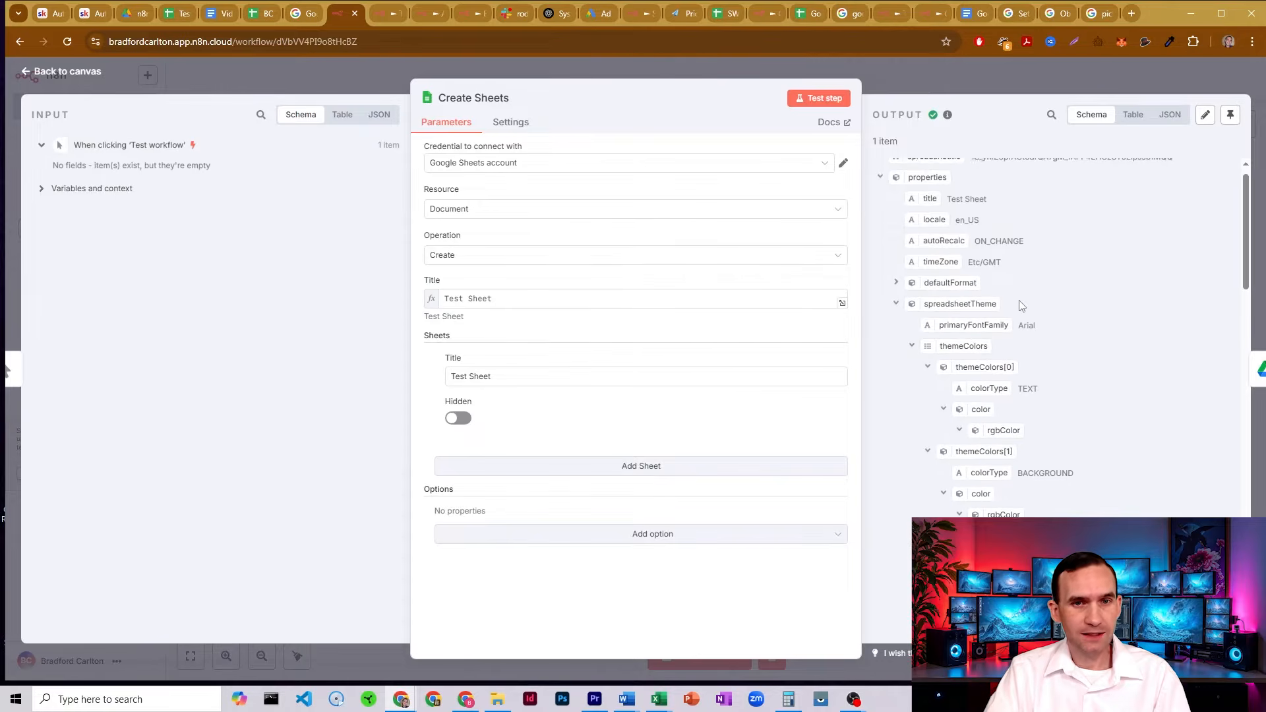
scroll(1021, 300, down, 10)
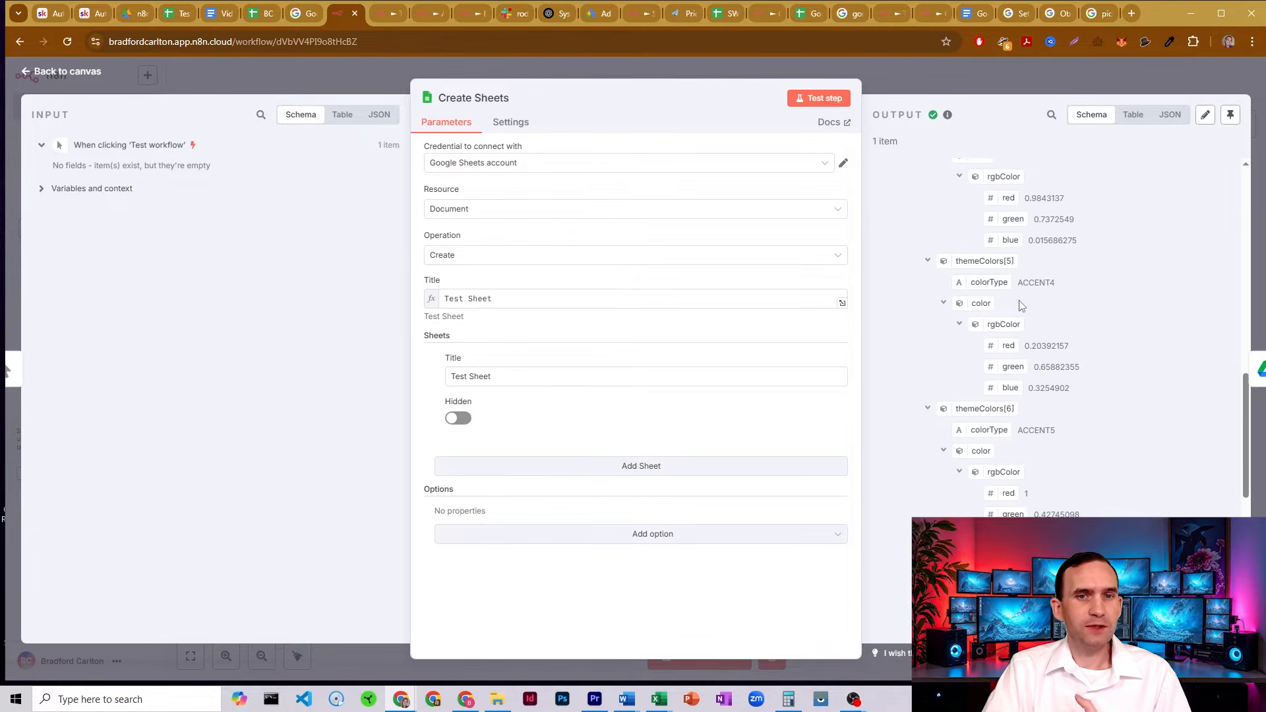
scroll(980, 209, down, 3)
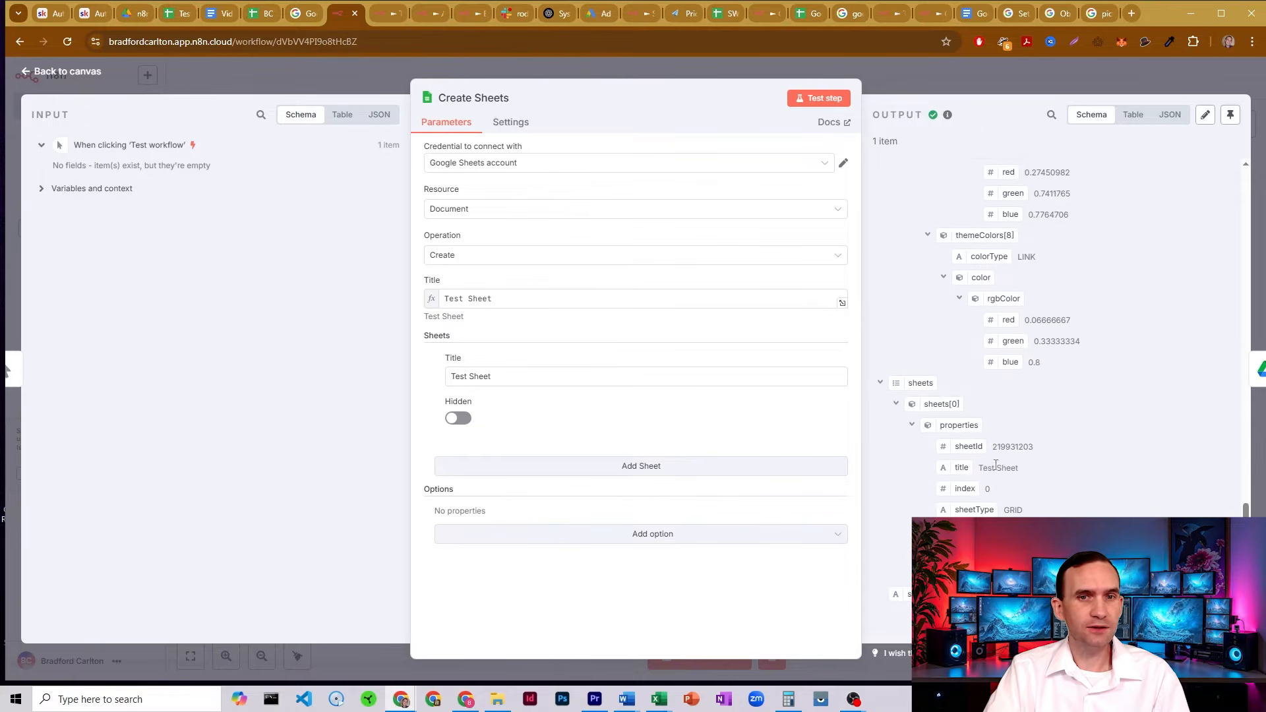
click(902, 73)
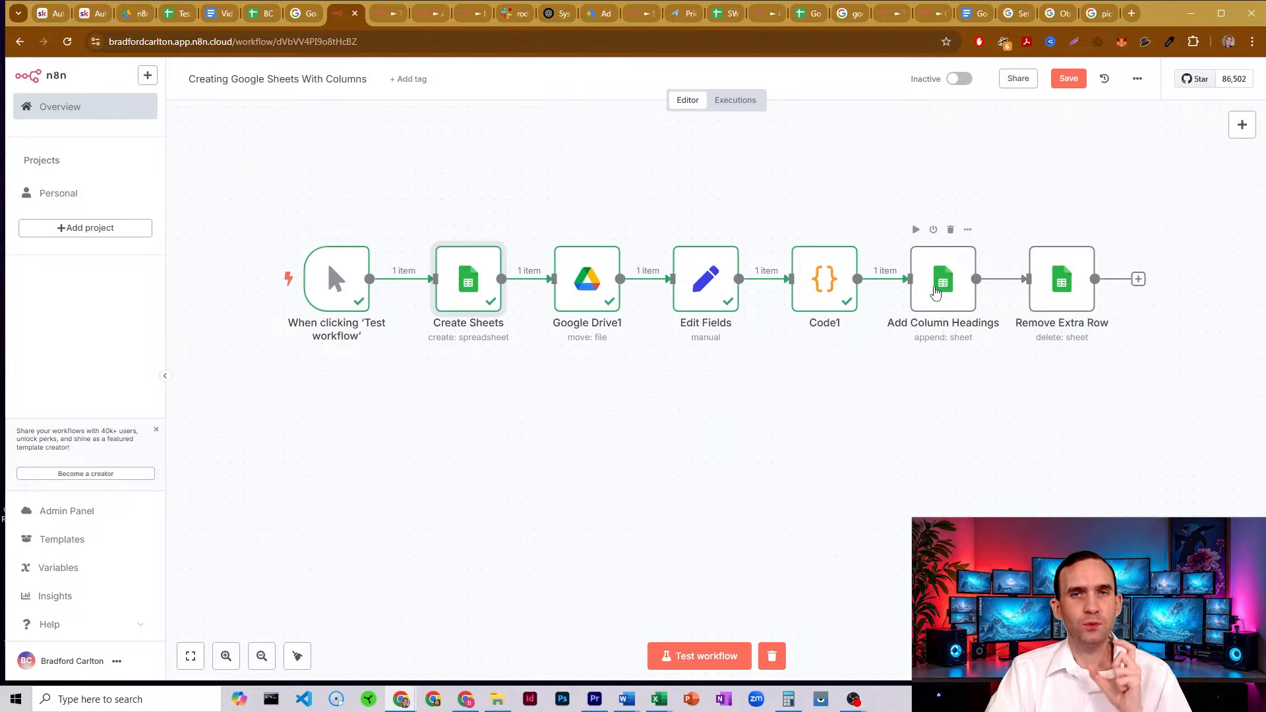
- Open the Add Column Headings node, run it to append the row to Test Sheet, and inspect its output
double_click(937, 292)
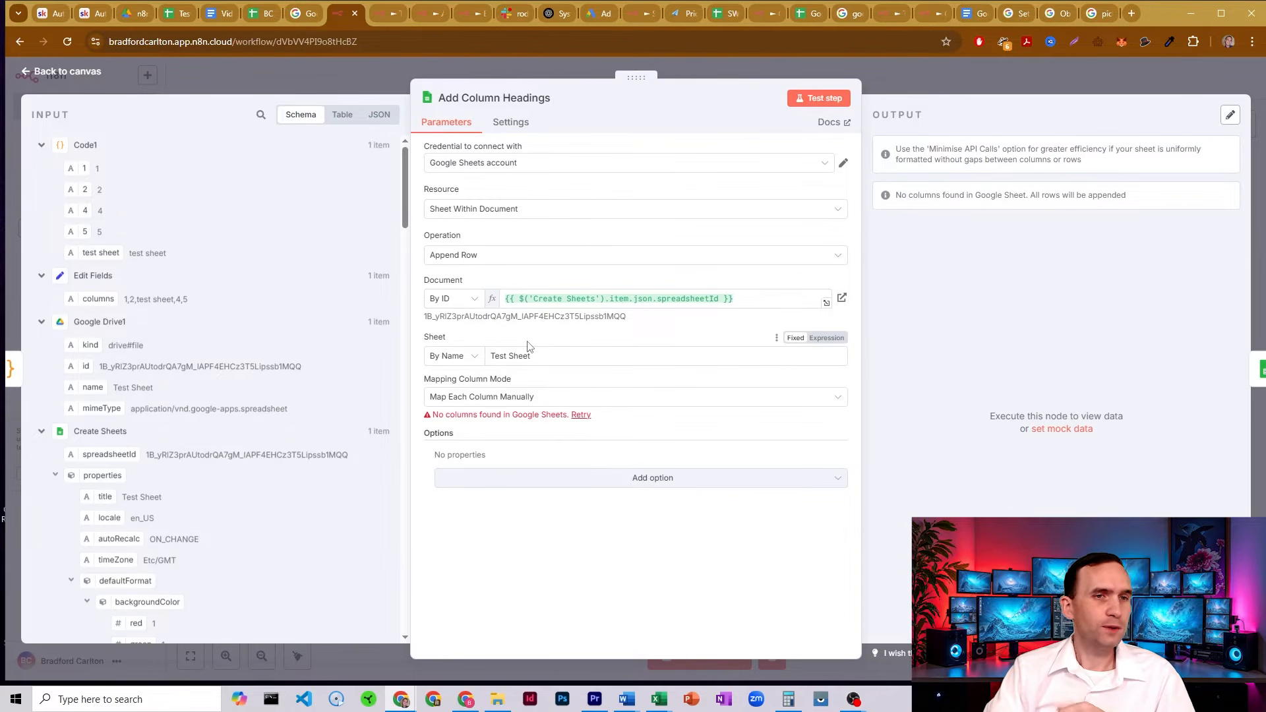
click(819, 98)
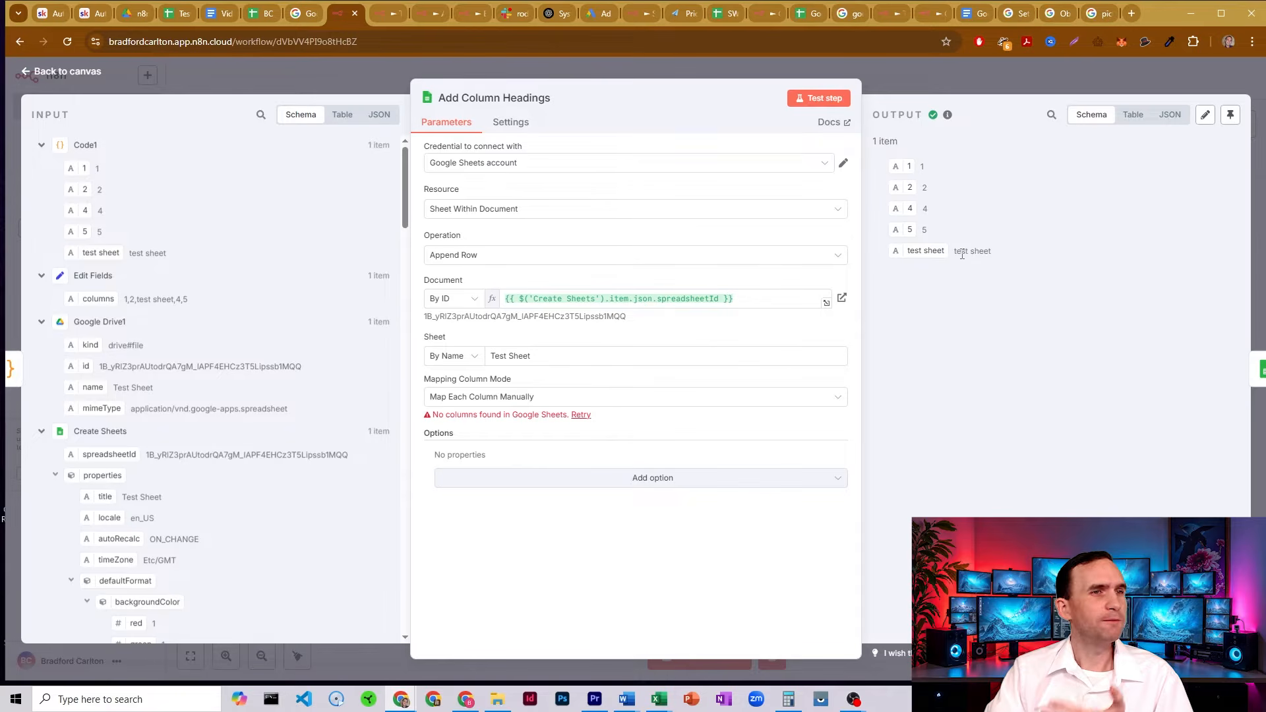
double_click(922, 166)
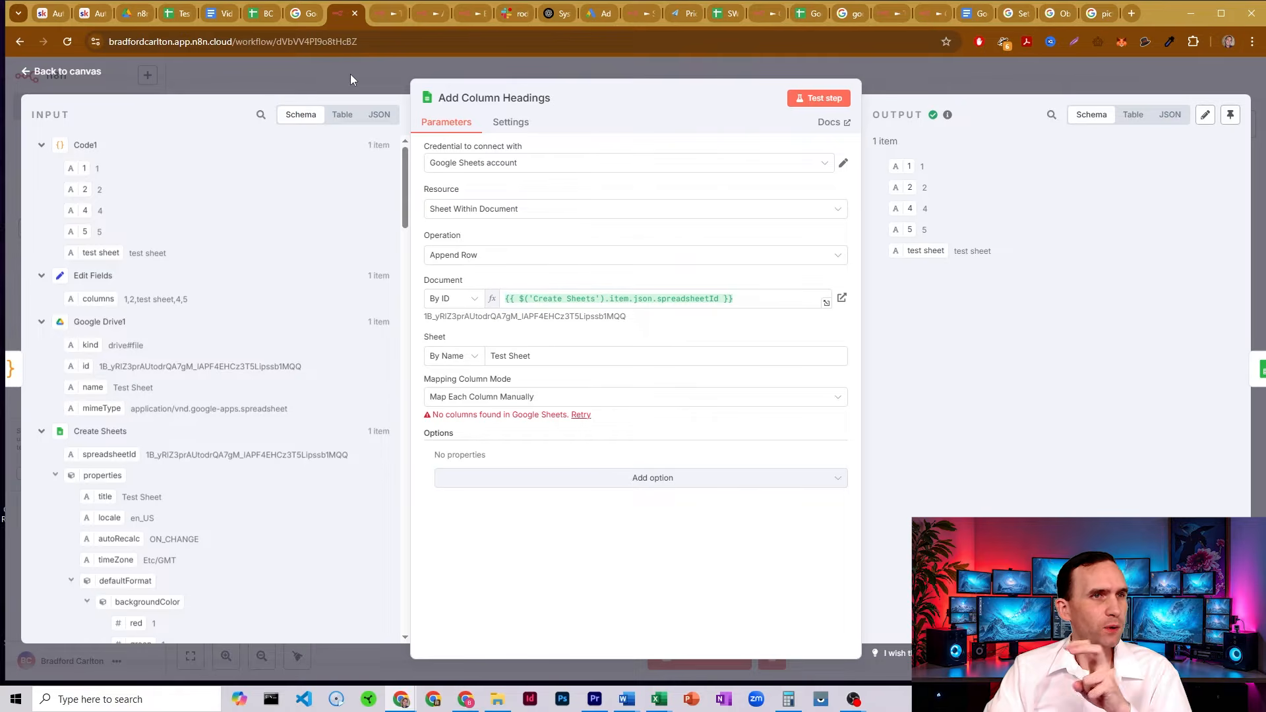
- Compare rows 1 and 2 of Test Sheet in Google Sheets with the Add Column Headings output in n8n
click(170, 15)
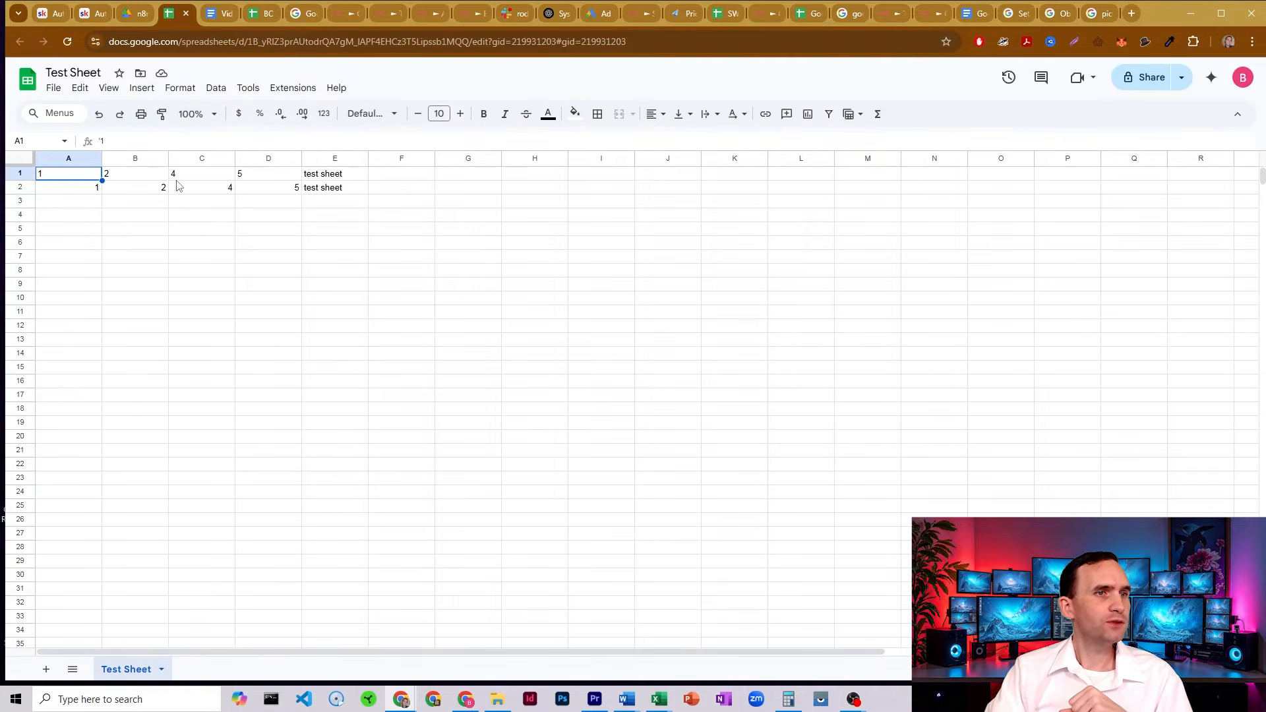
click(325, 177)
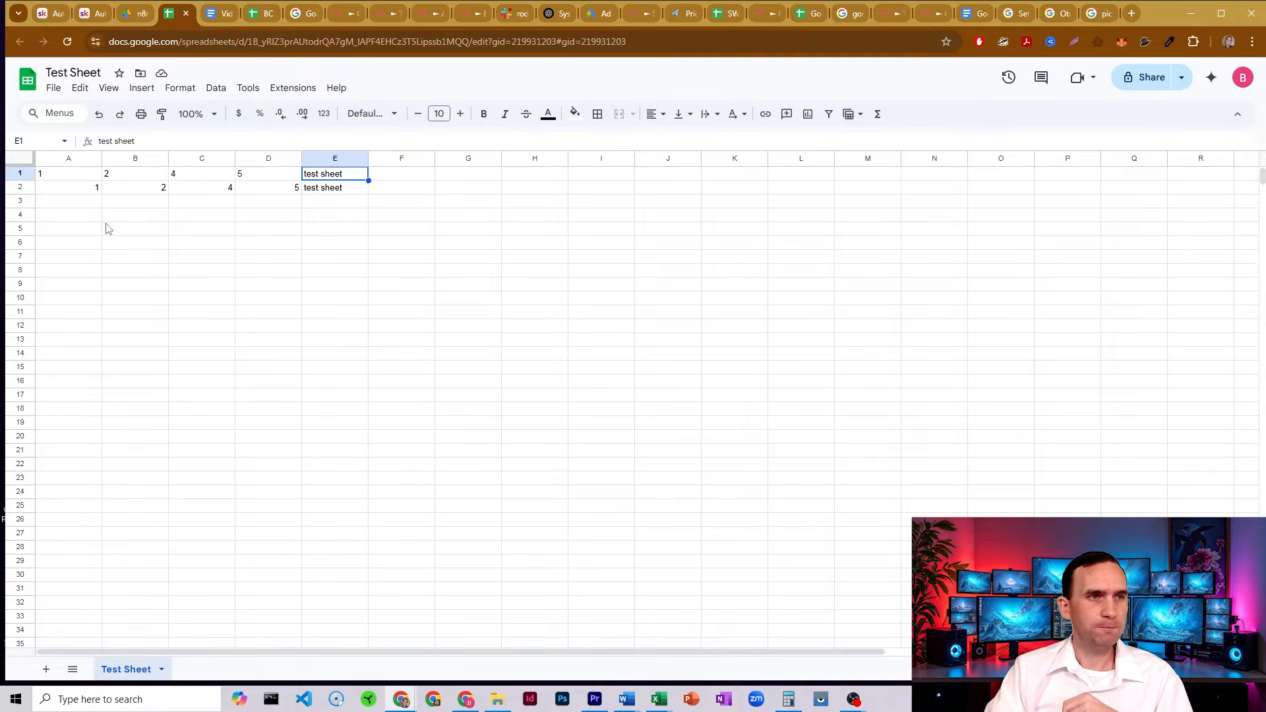
click(76, 191)
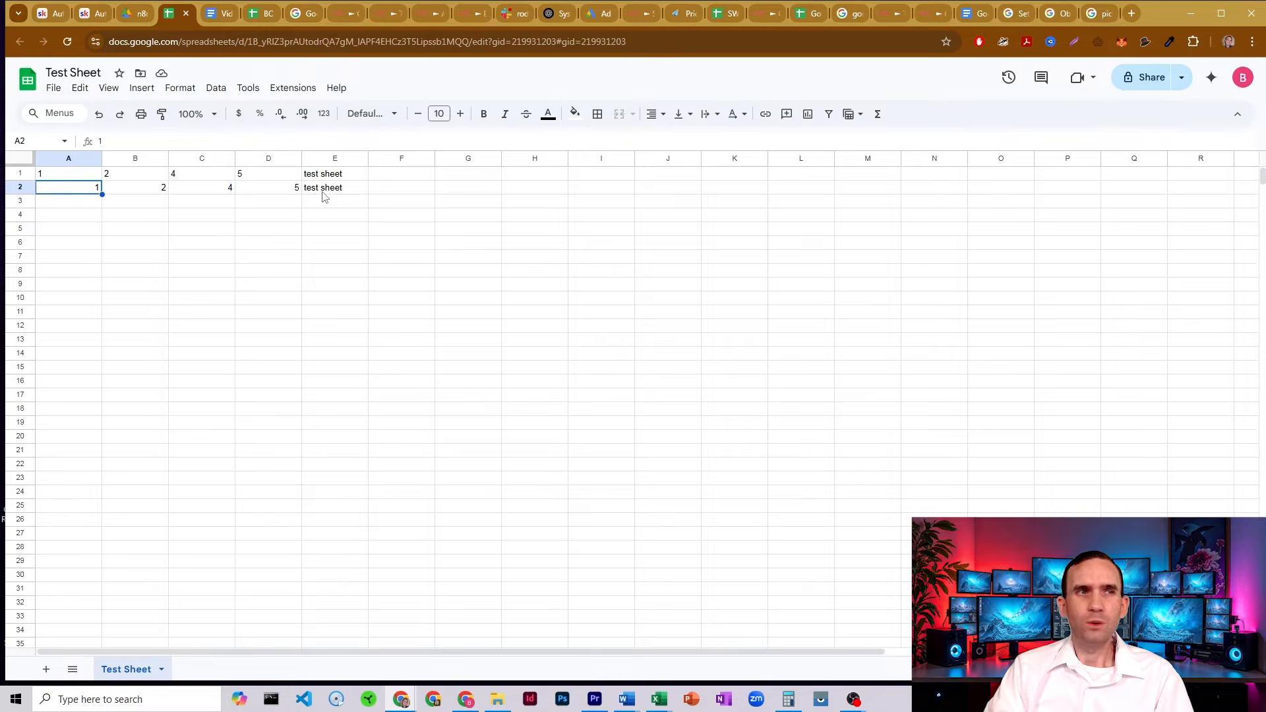
click(346, 13)
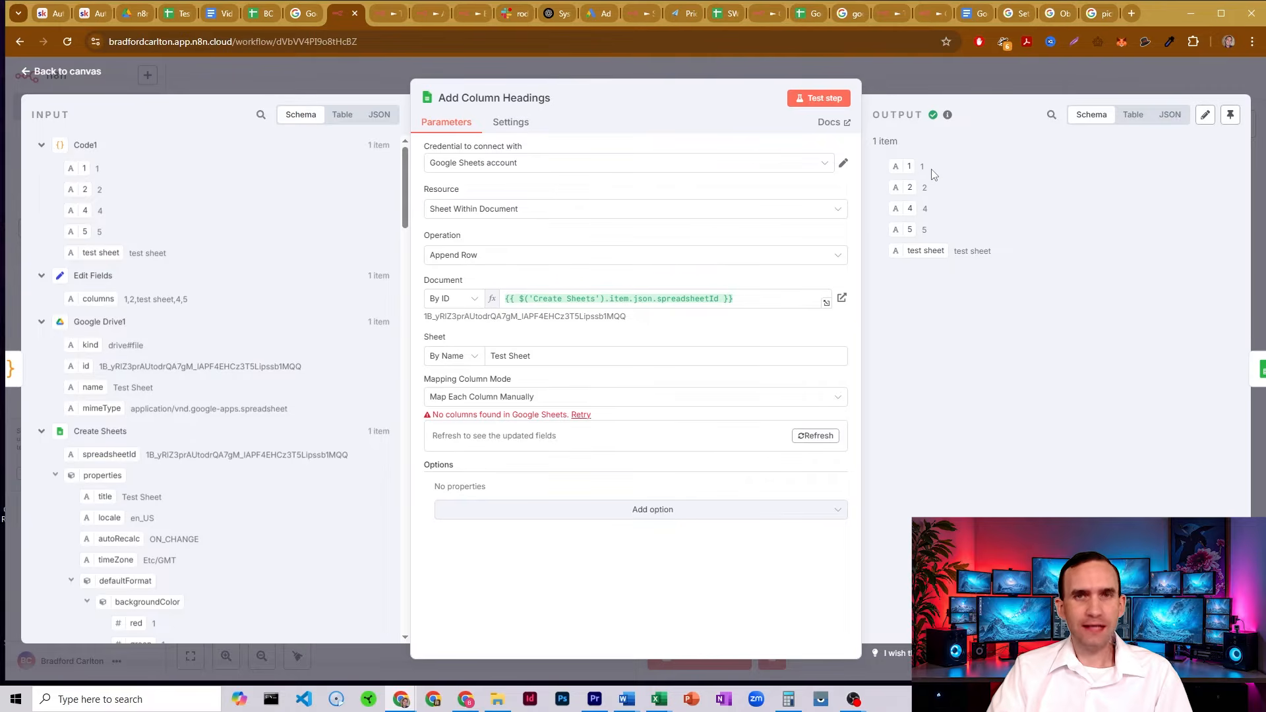
click(174, 15)
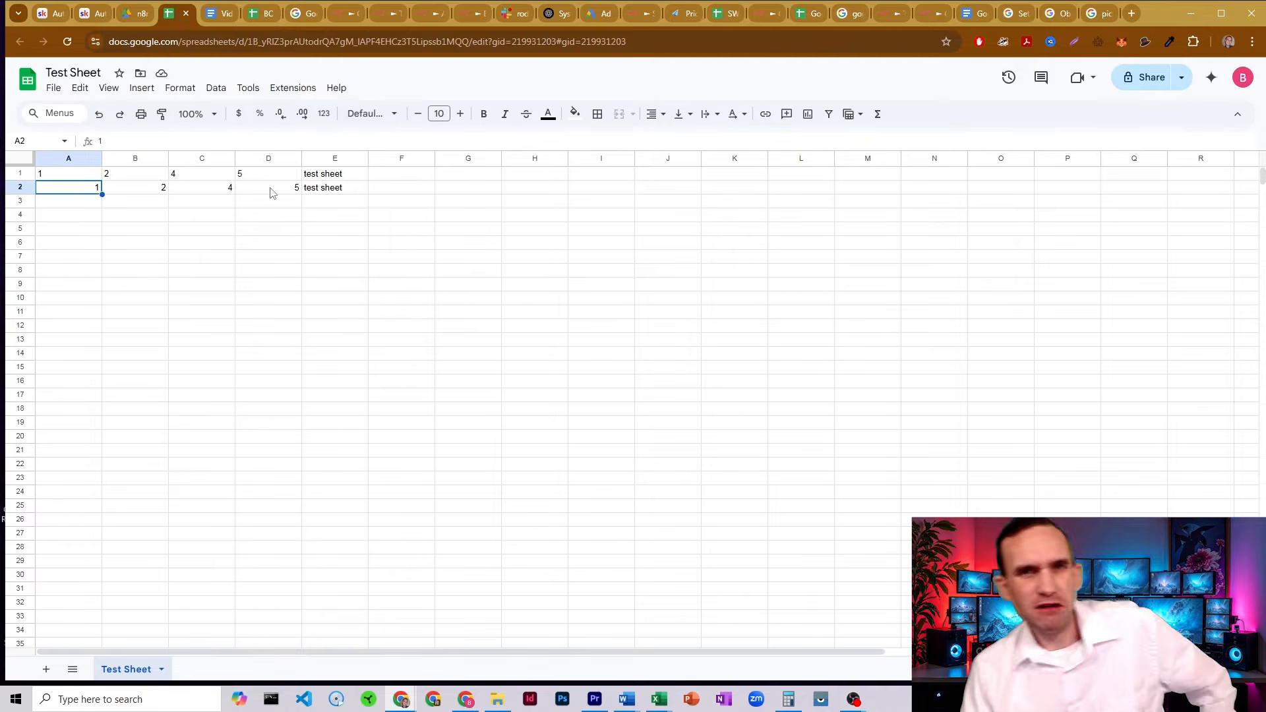
click(345, 13)
- Open the Remove Extra Row node and inspect its Document expression
click(929, 79)
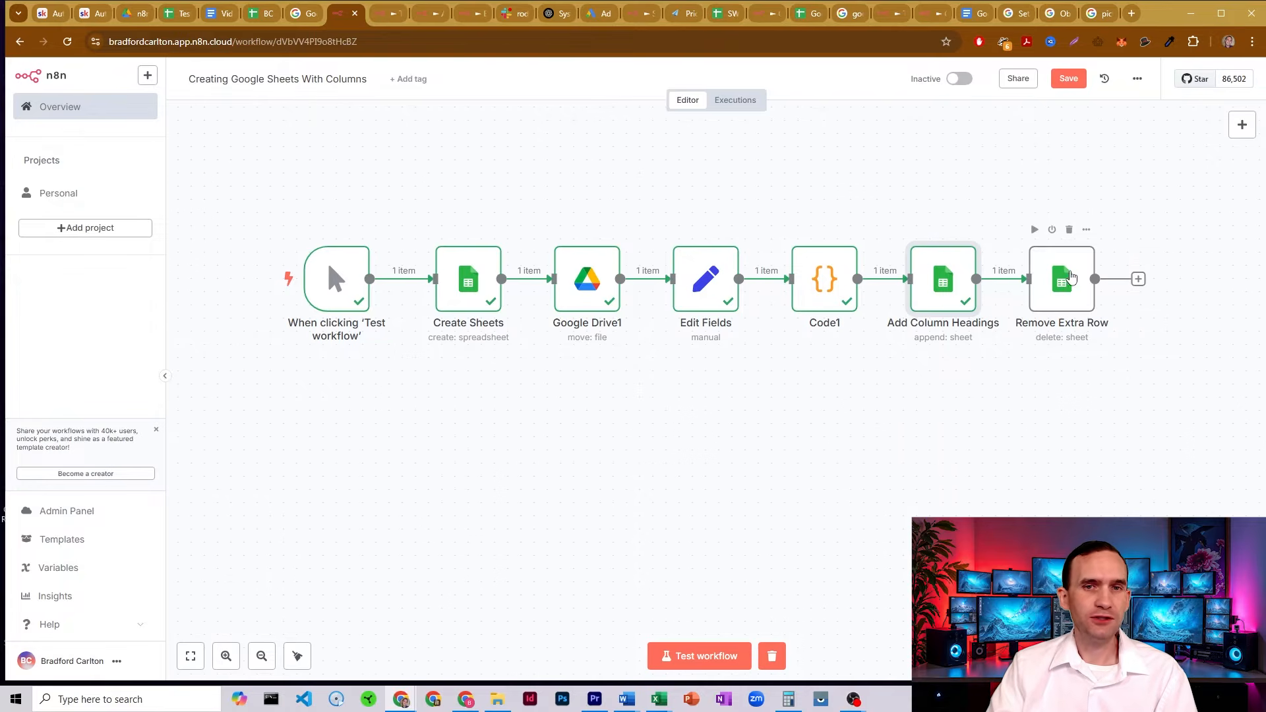
double_click(1072, 277)
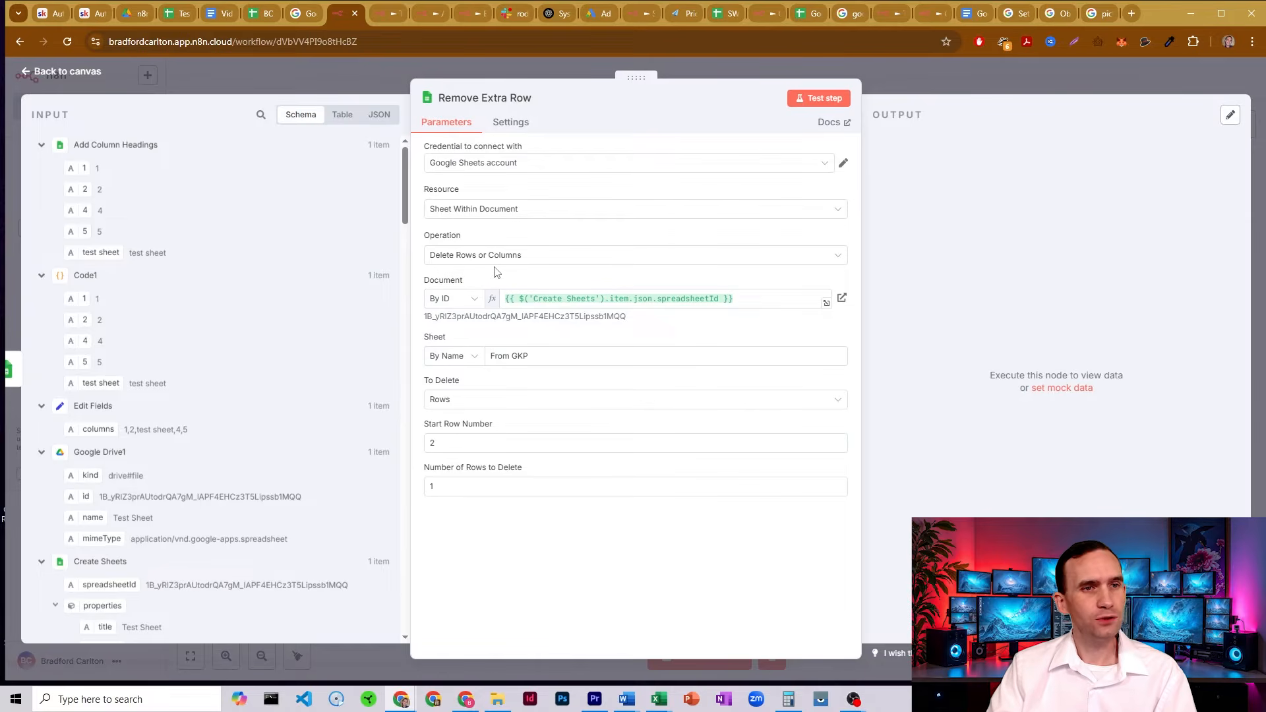
click(617, 298)
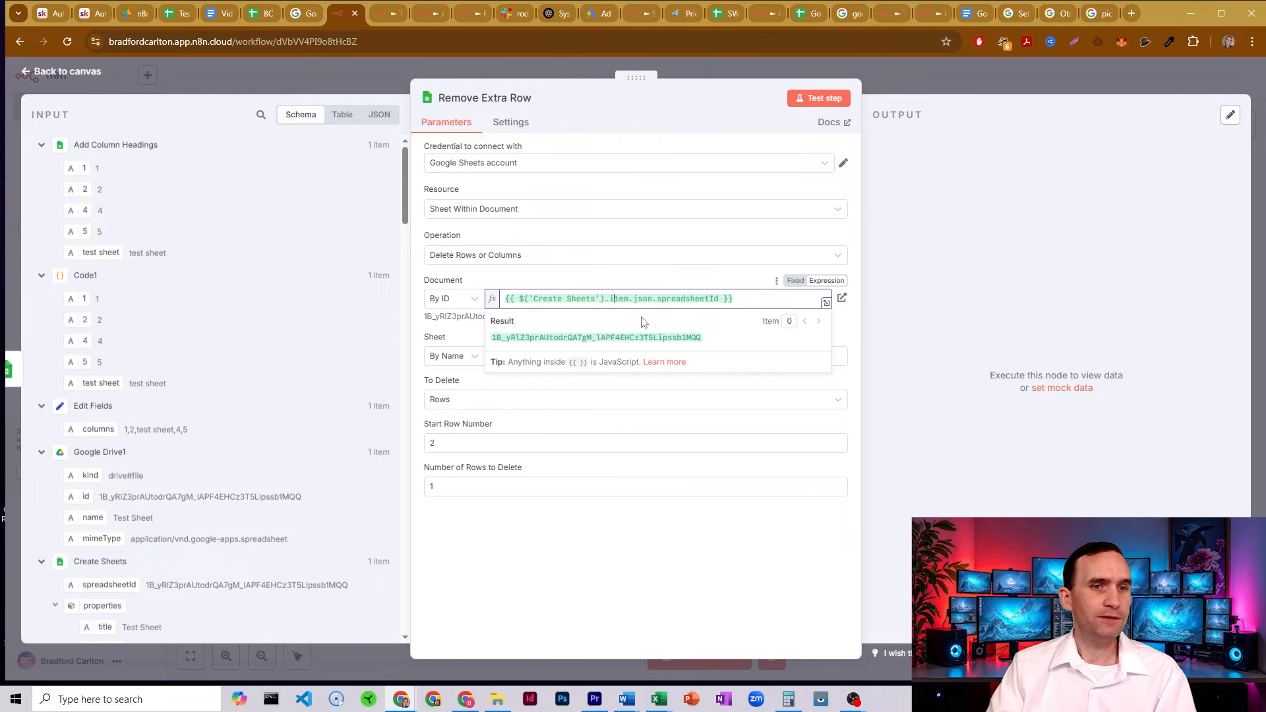
click(531, 281)
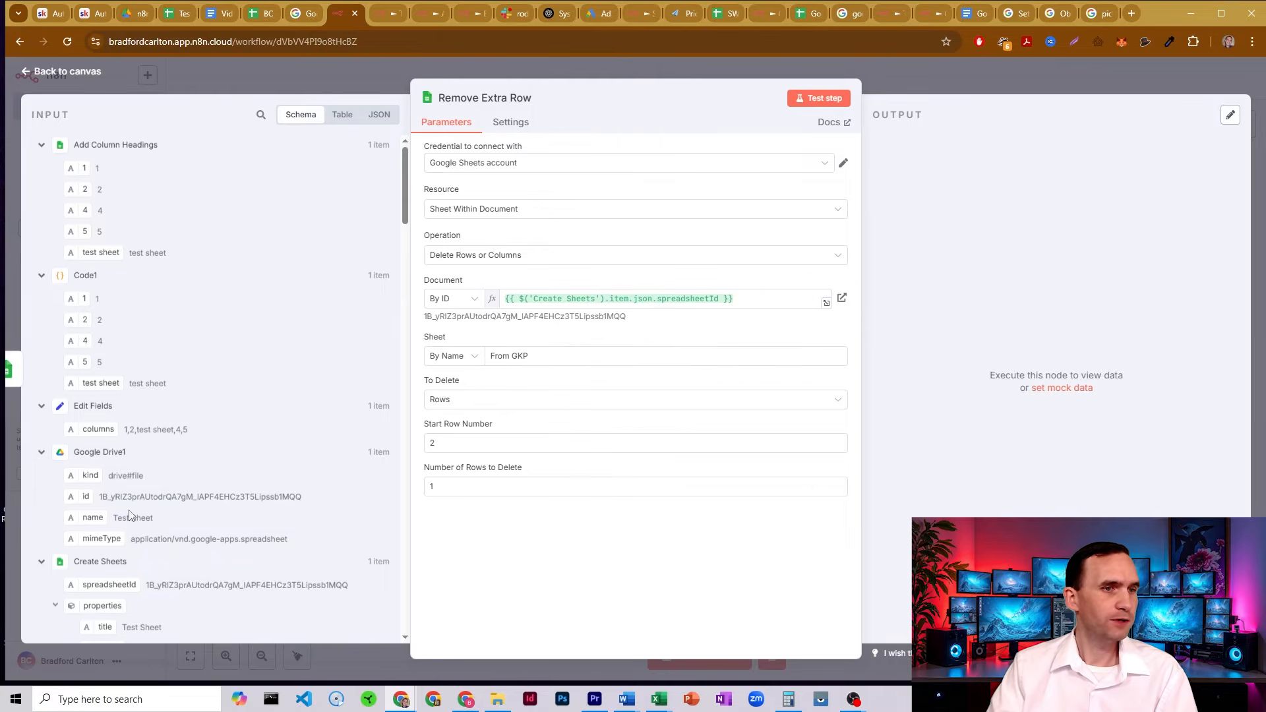
- Set the sheet name in Remove Extra Row to Test Sheet
double_click(515, 358)
key(ctrl+a)
text(T)
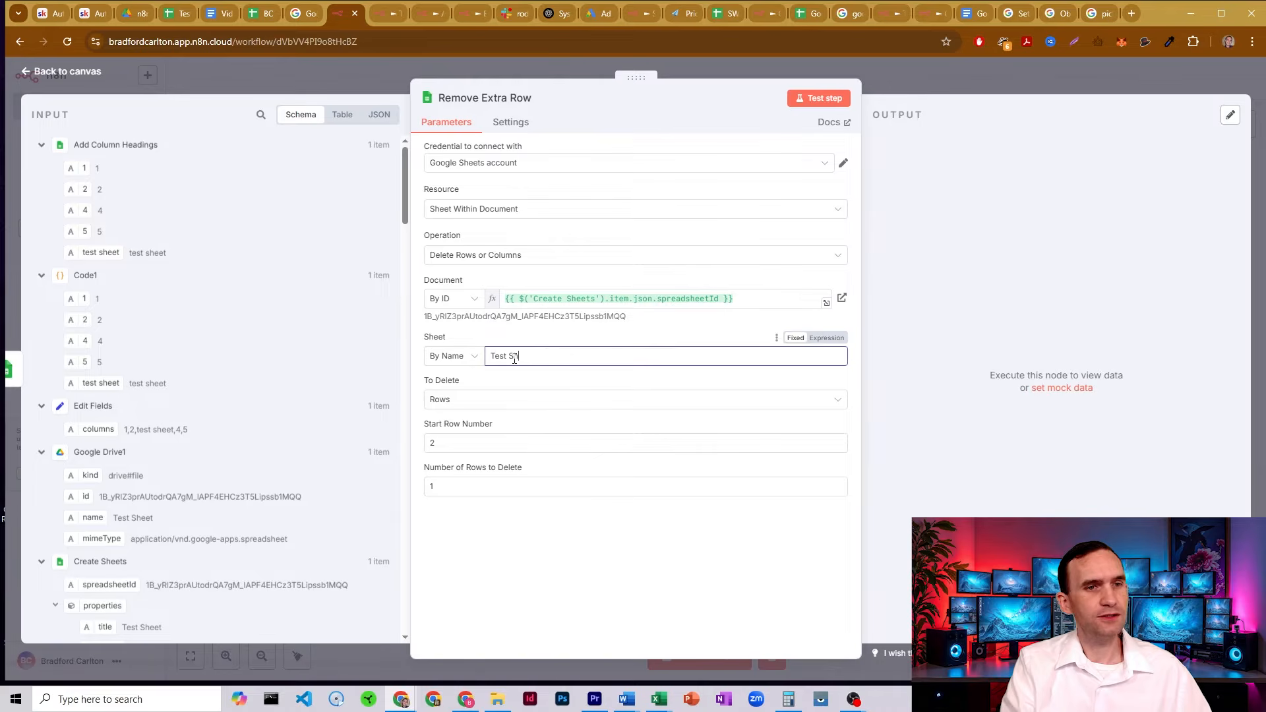
click(552, 338)
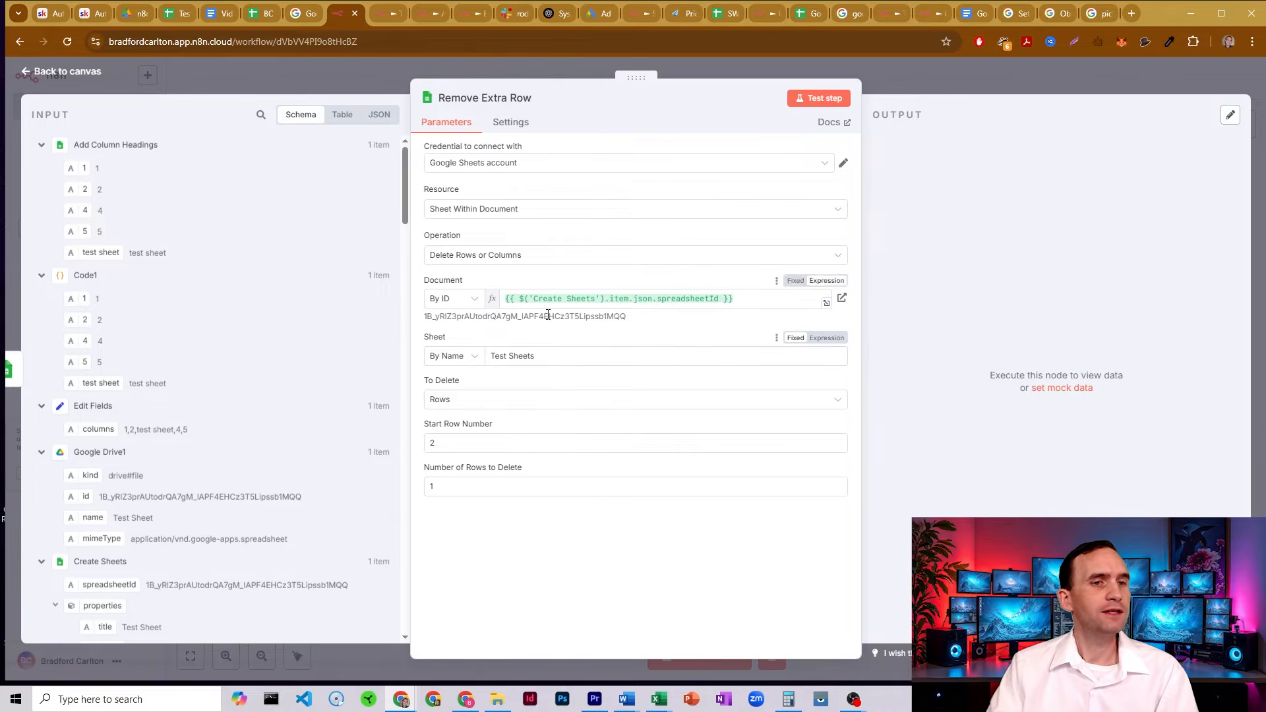
click(552, 360)
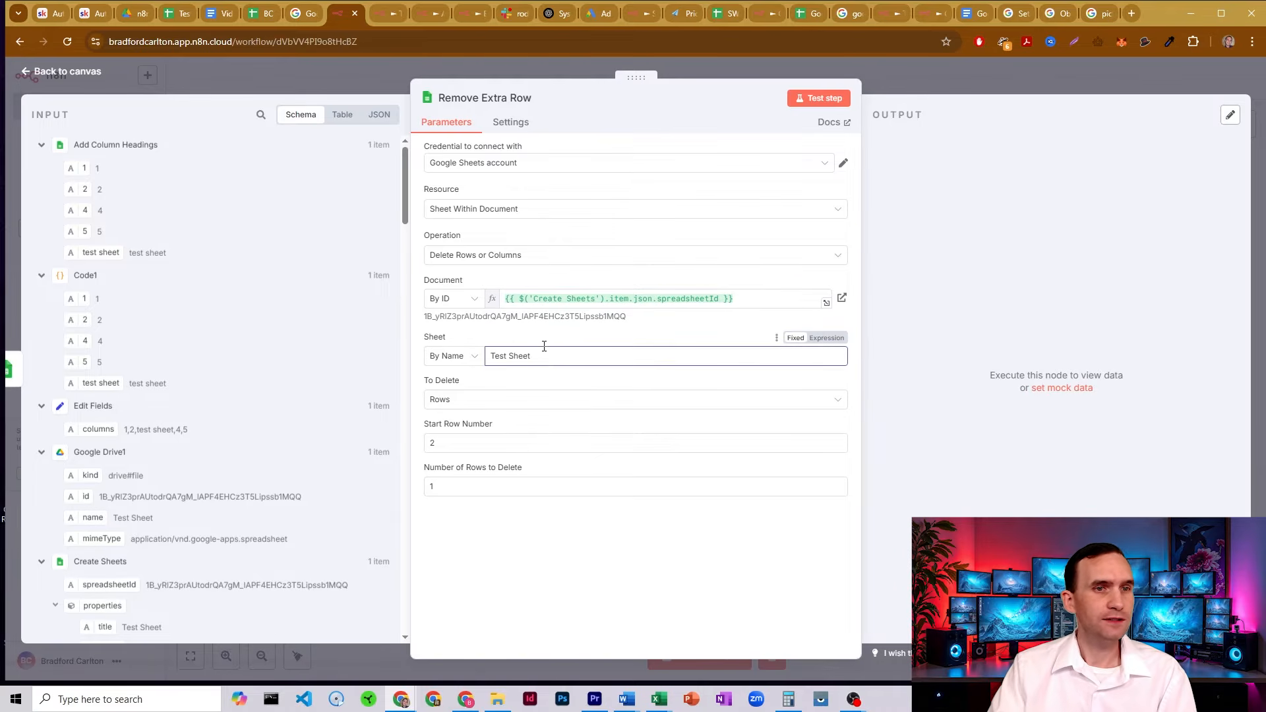
click(542, 345)
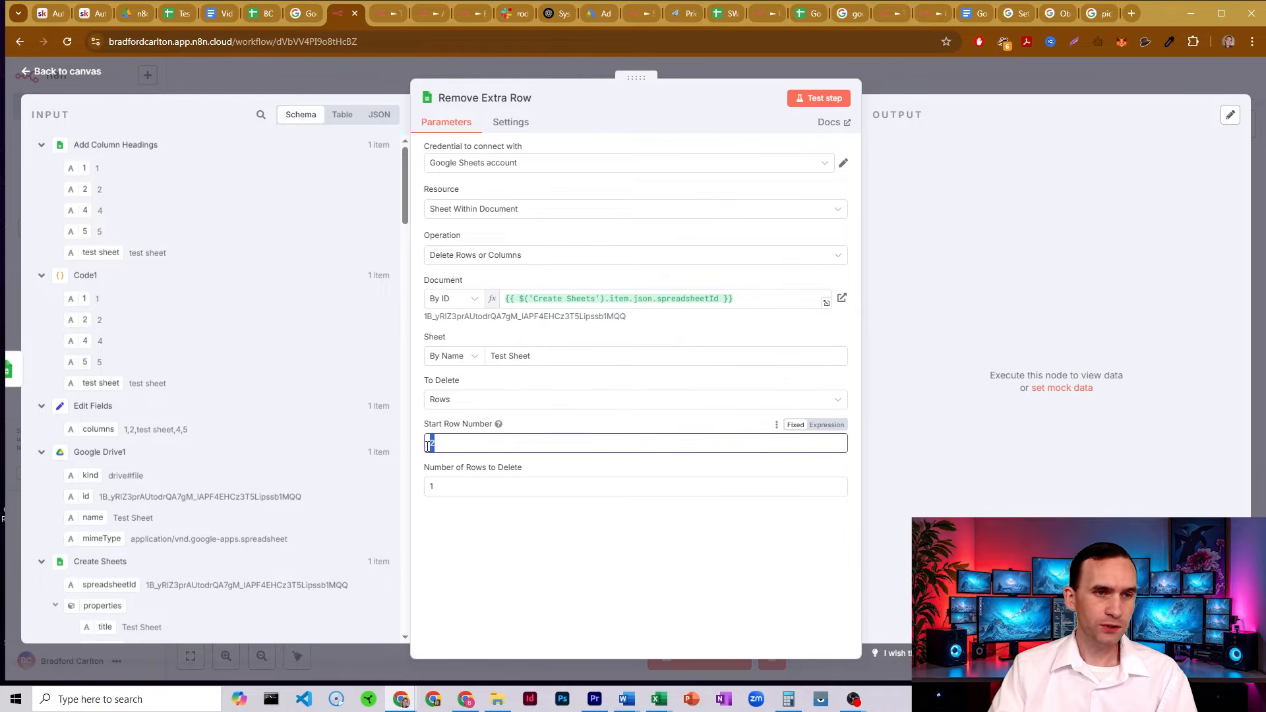
- Run Remove Extra Row to delete one row starting at row 2, and check row 2 of Test Sheet in Google Sheets
click(430, 485)
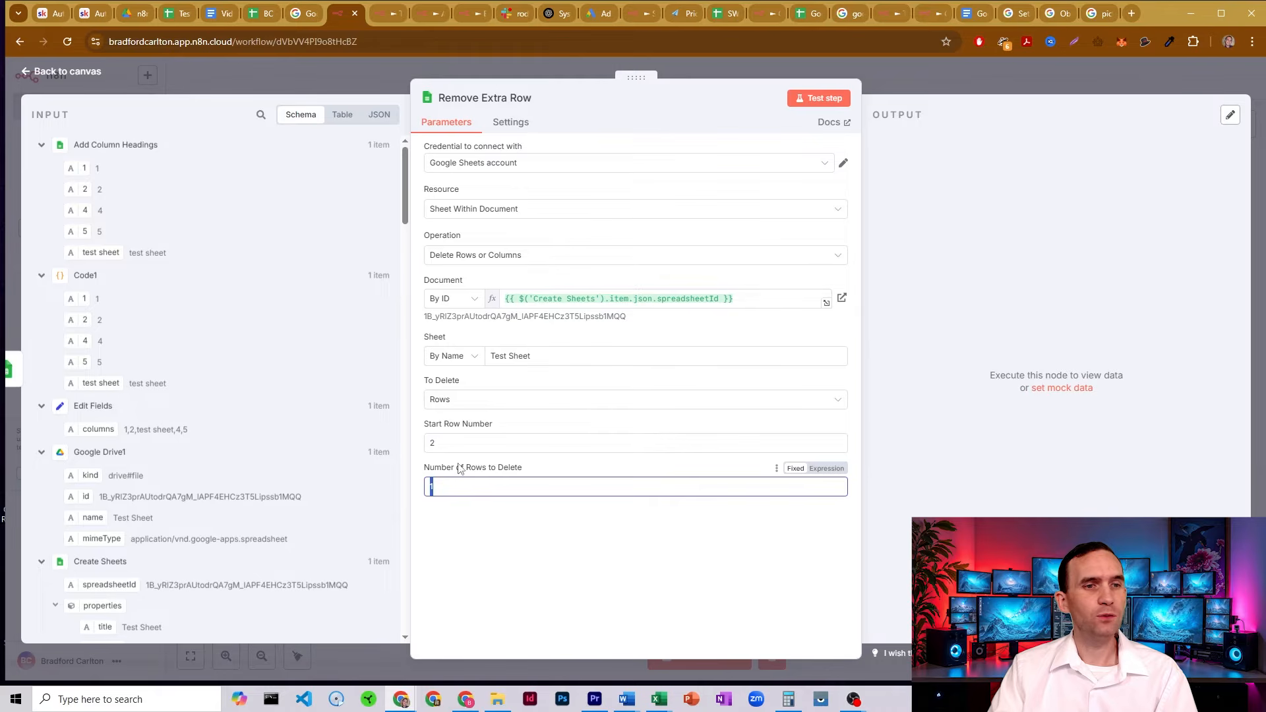
click(824, 99)
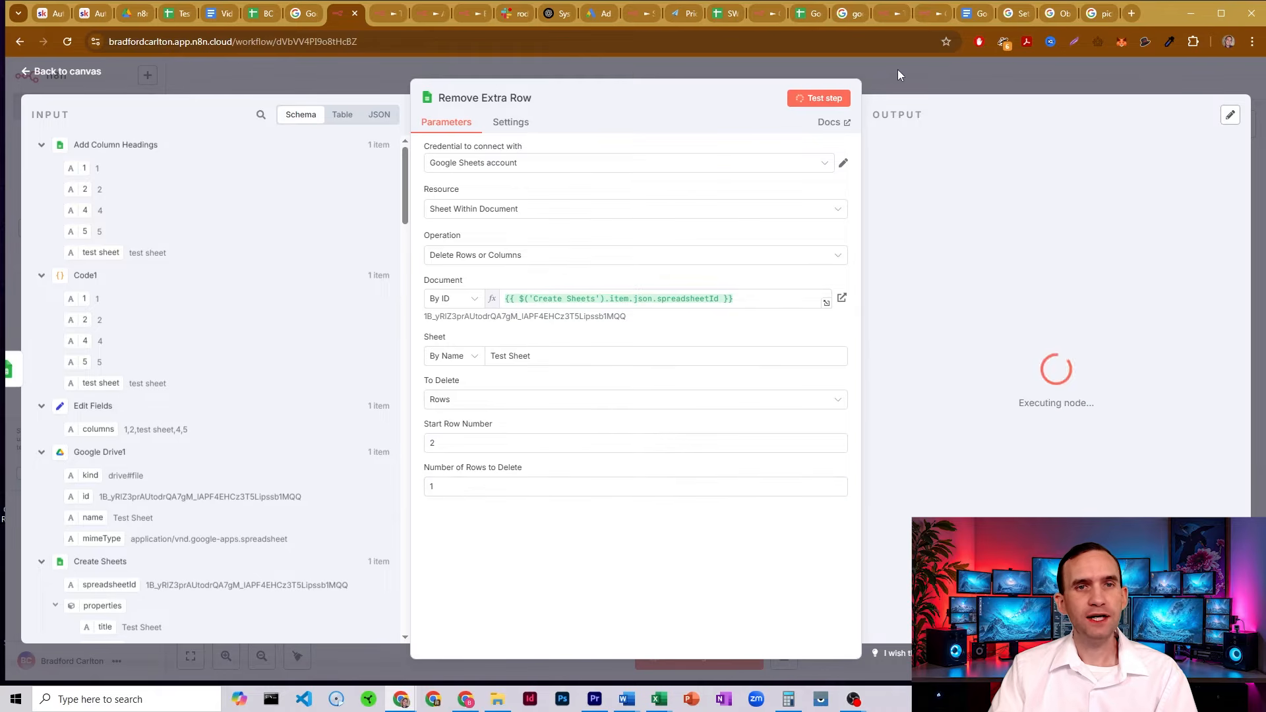
click(889, 72)
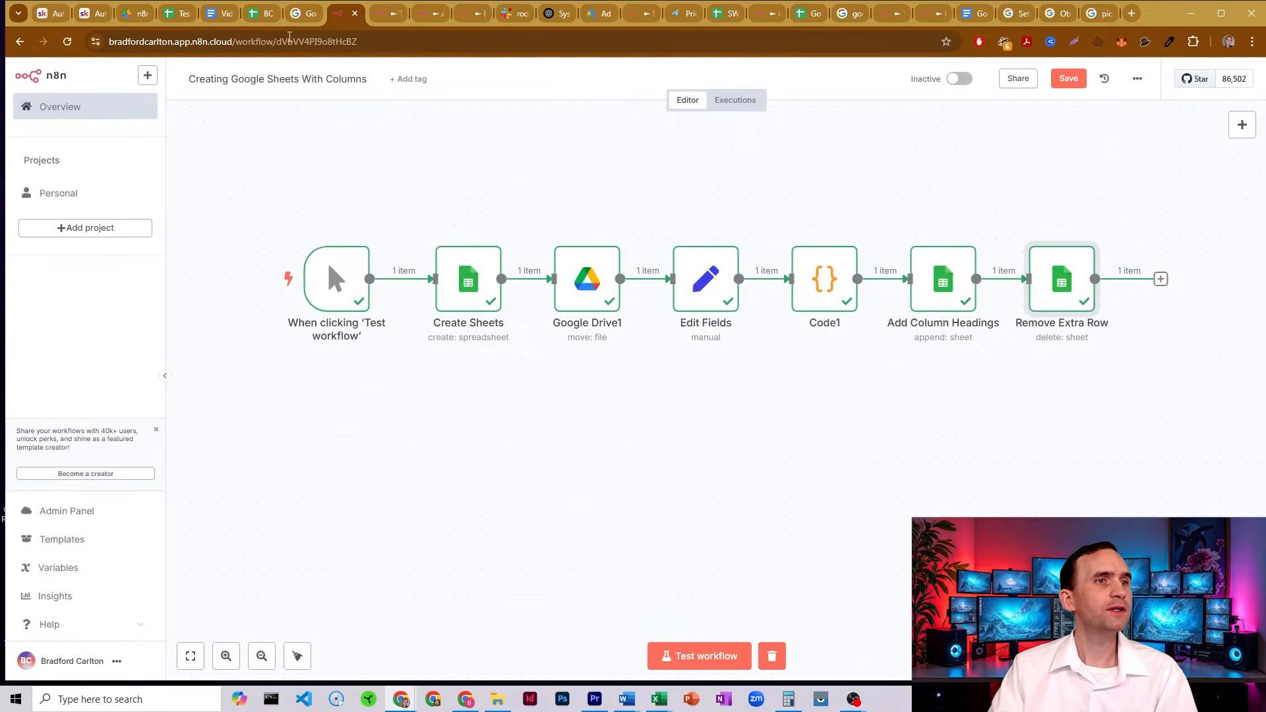
click(180, 13)
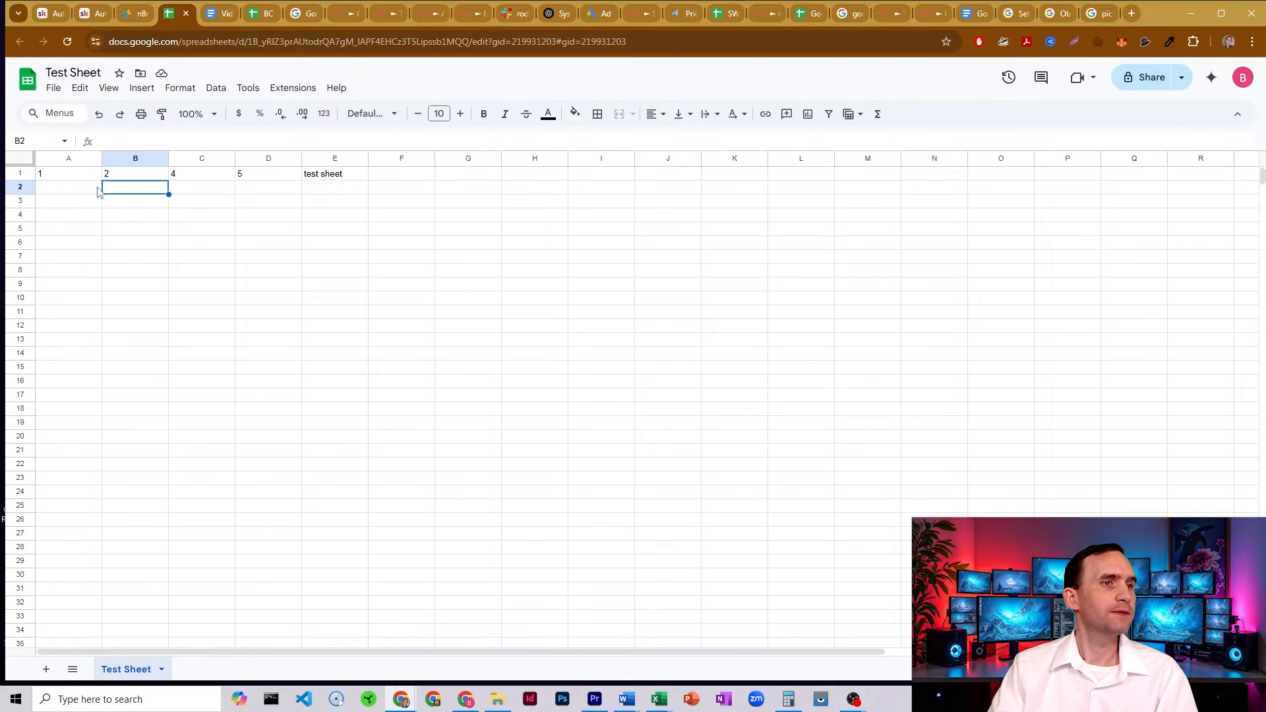
drag(69, 188, 317, 195)
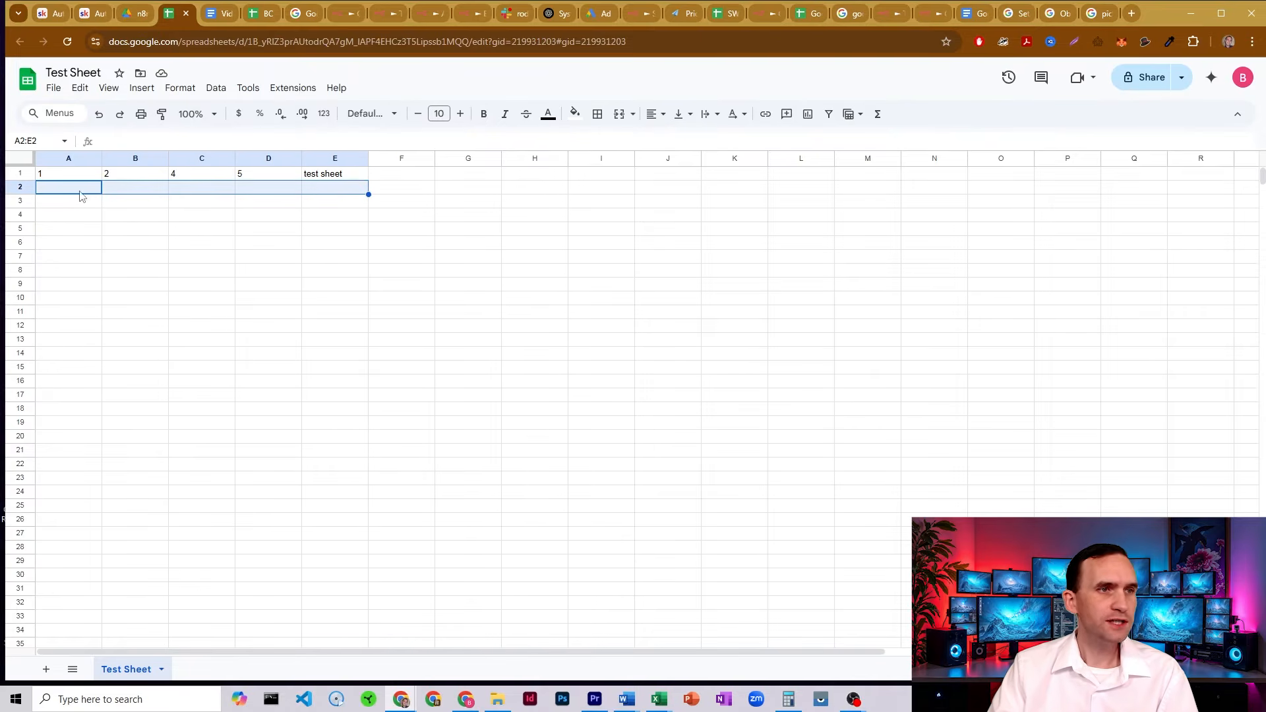
- Clear the headings in cells A1:E1 of Test Sheet
drag(71, 174, 367, 179)
key(Delete)
click(335, 229)
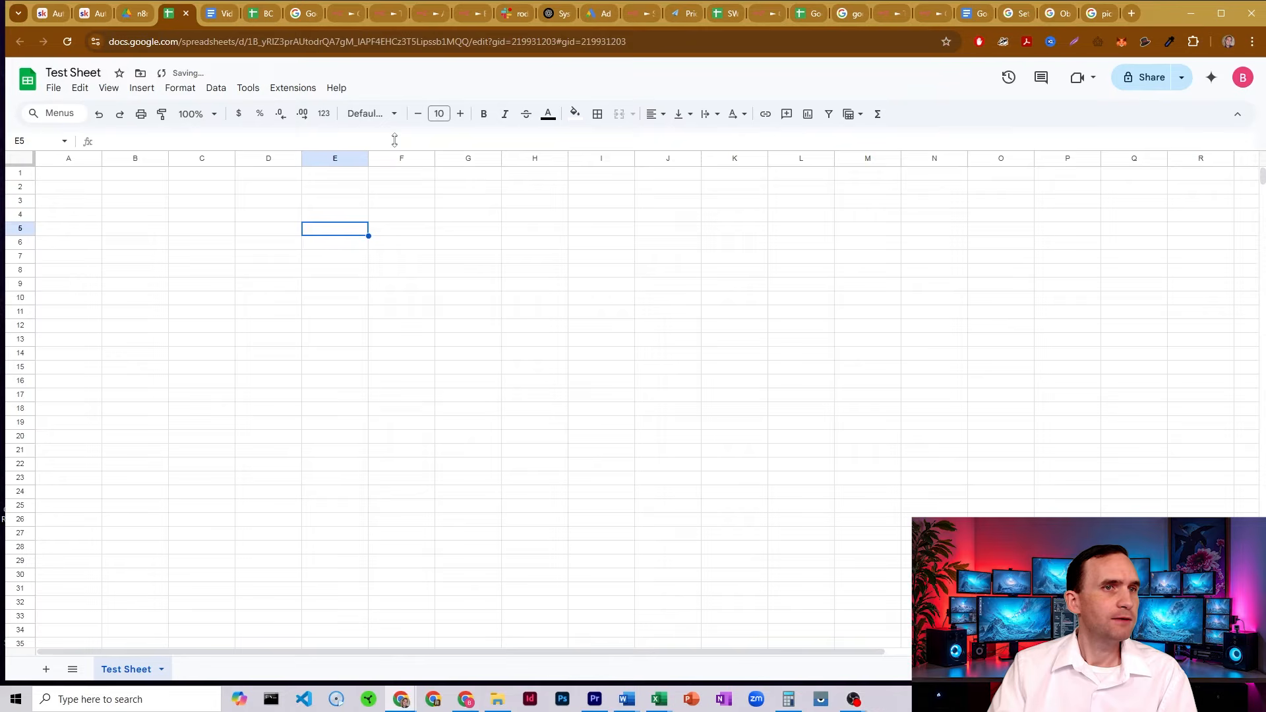
- Switch to the n8n workflow and set the columns value in Edit Fields to "Test sheet,piggyback,bowlingball,fasting"
click(344, 10)
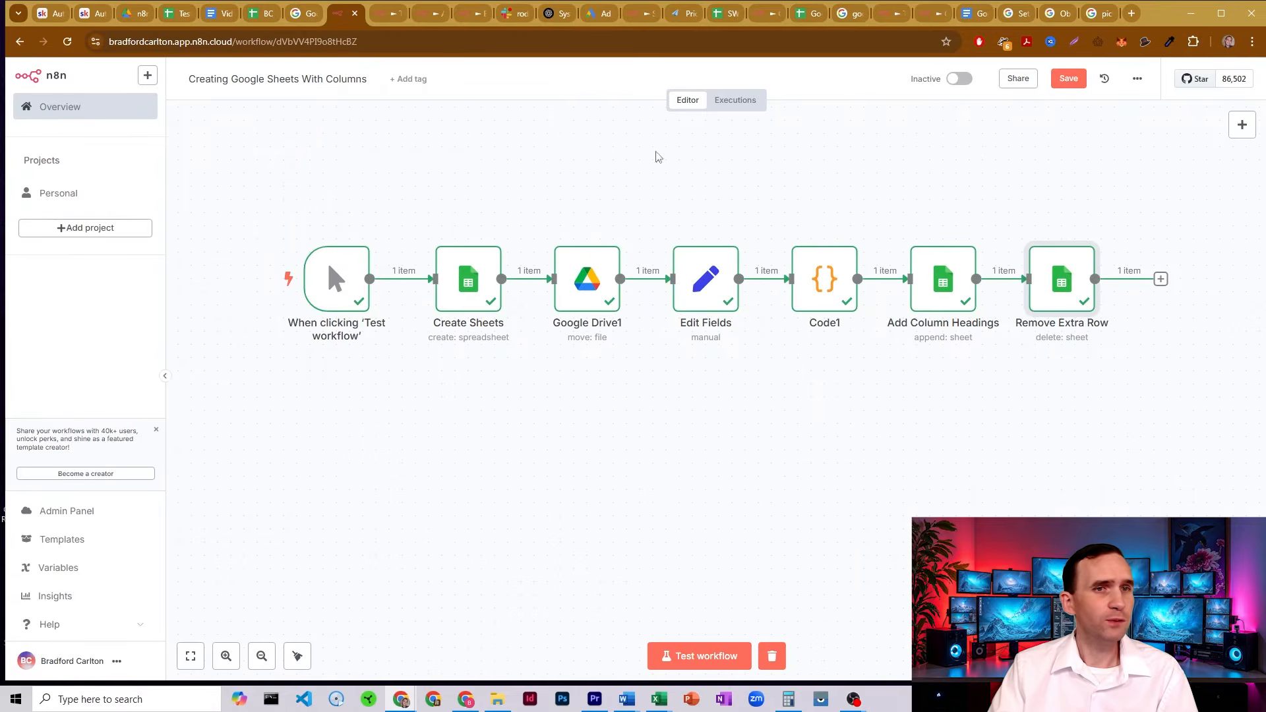
double_click(699, 281)
drag(550, 250, 448, 251)
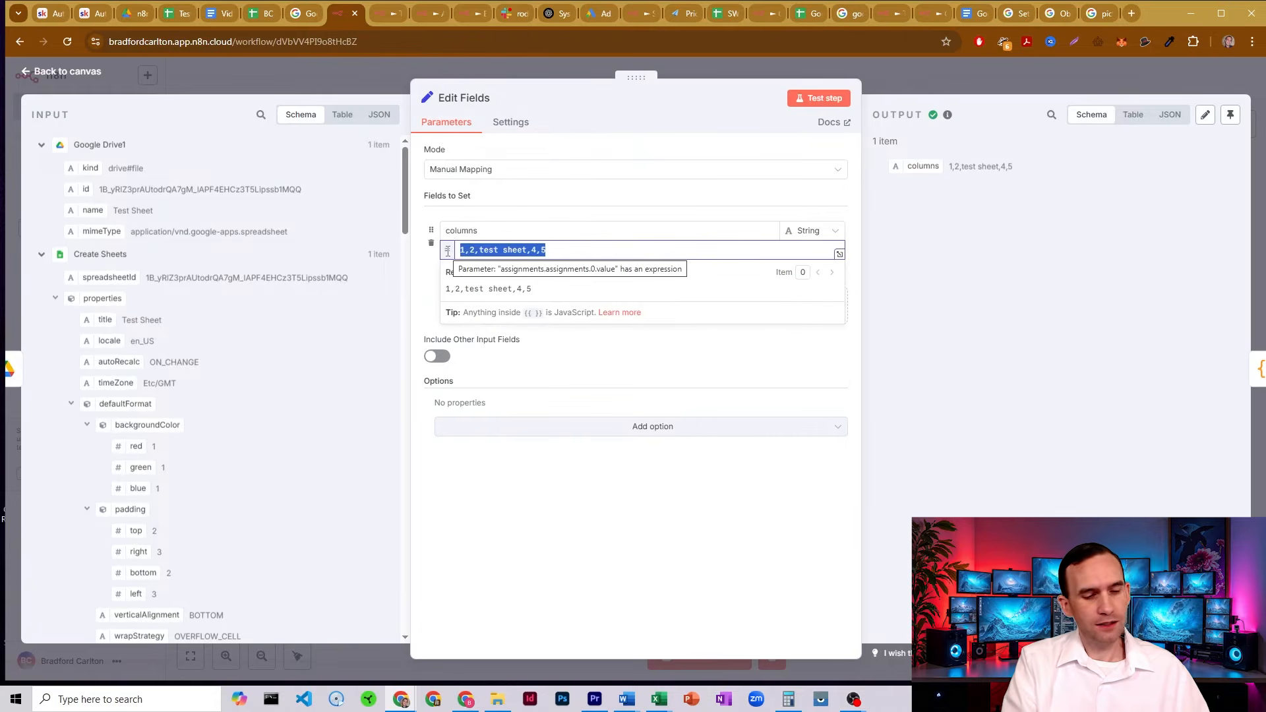
text(Test sheet)
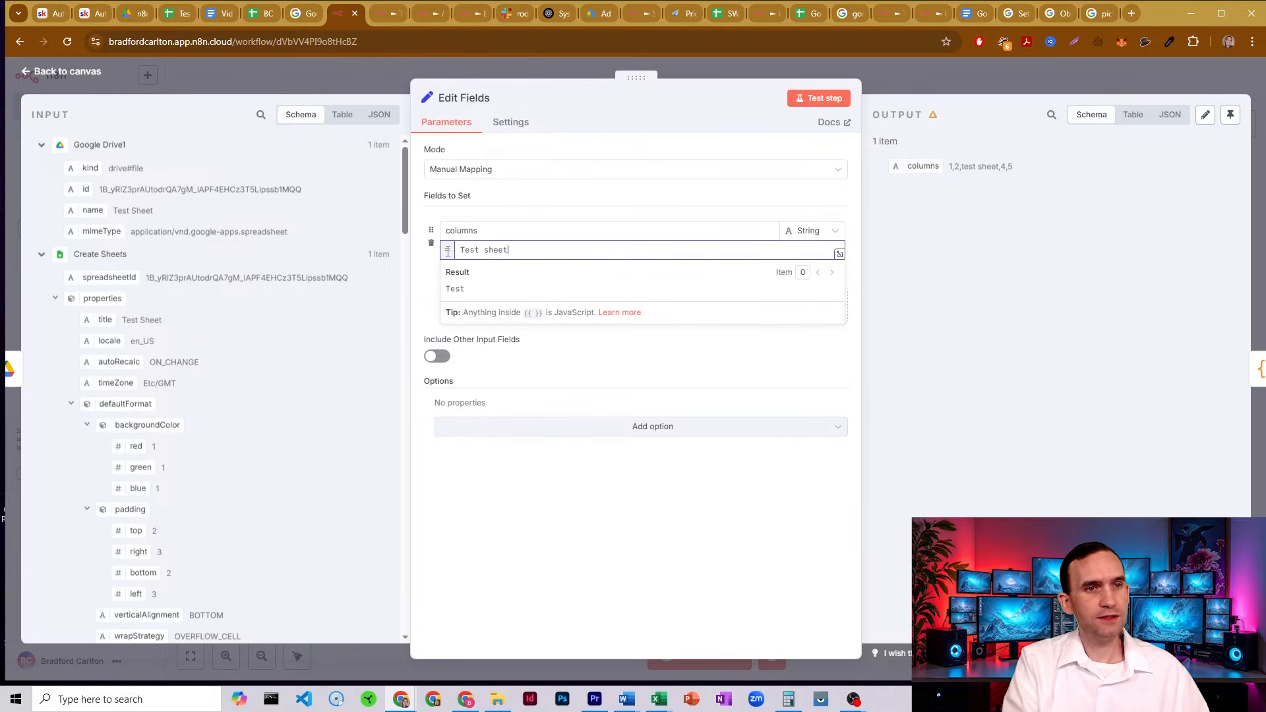
text(,)
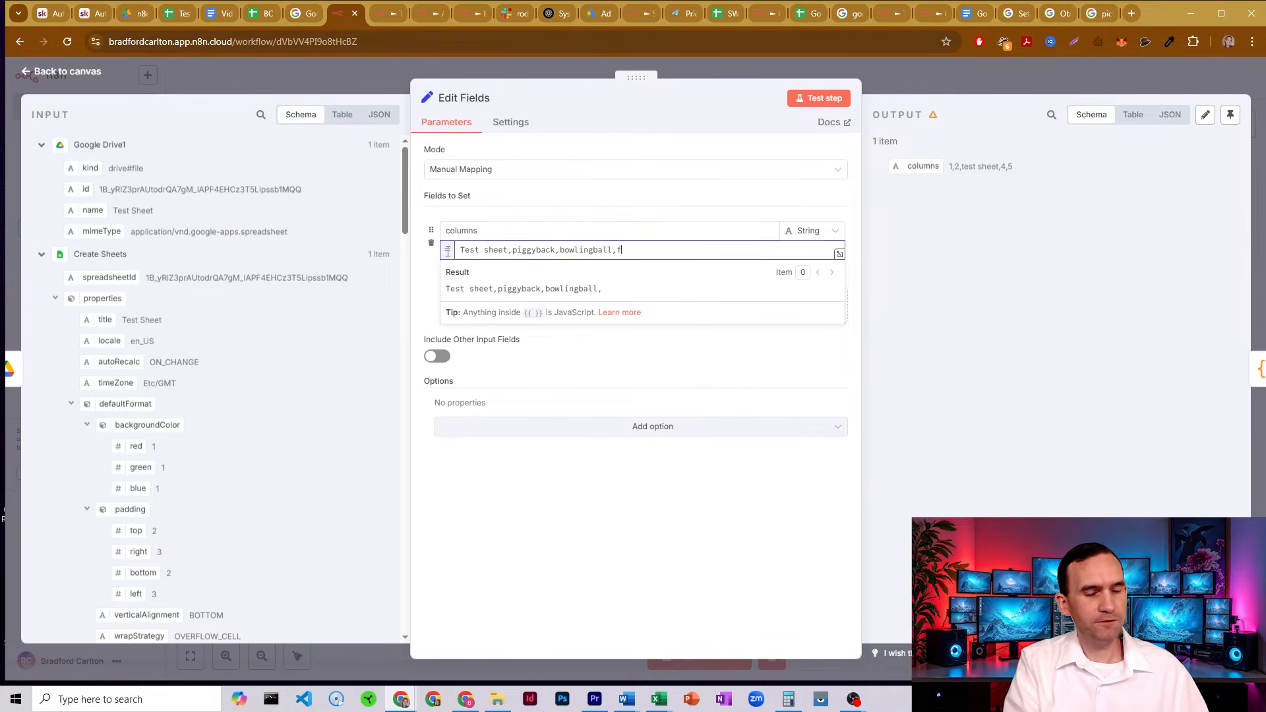
text(g)
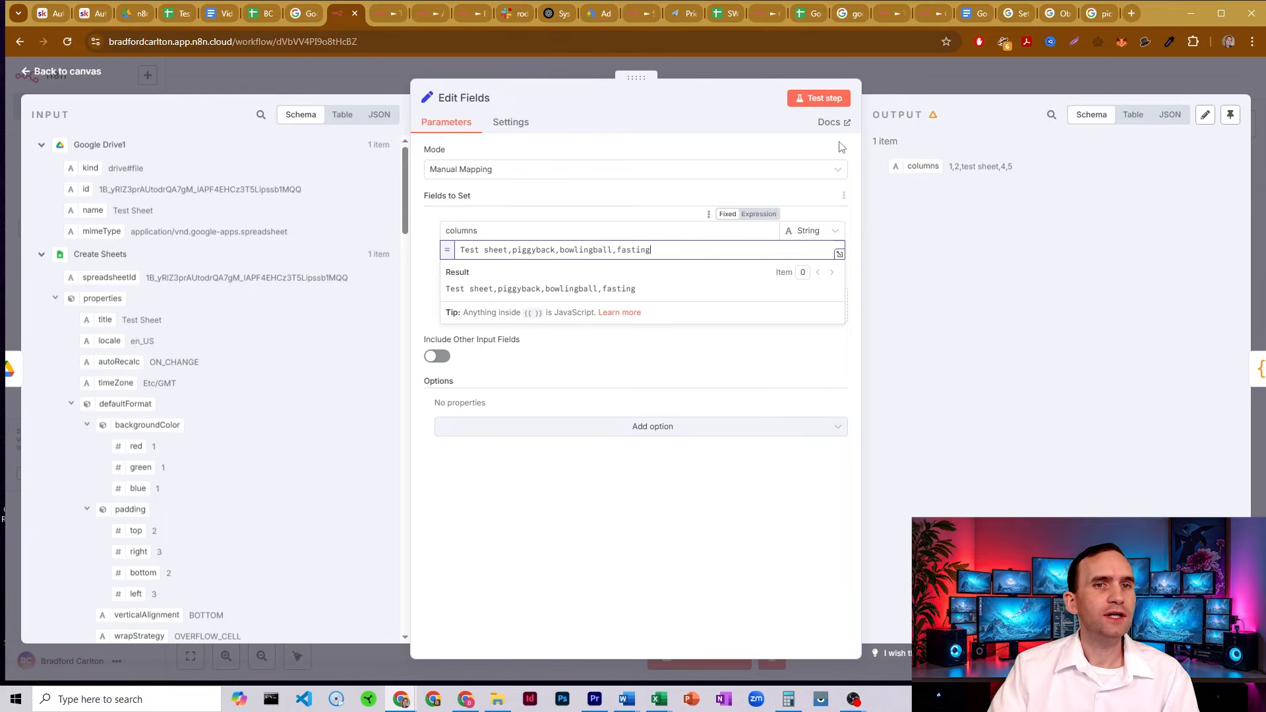
- Look at heading cells A1:D1 of Test Sheet in Google Sheets, return to n8n and close Edit Fields
click(177, 13)
drag(97, 178, 301, 177)
click(344, 9)
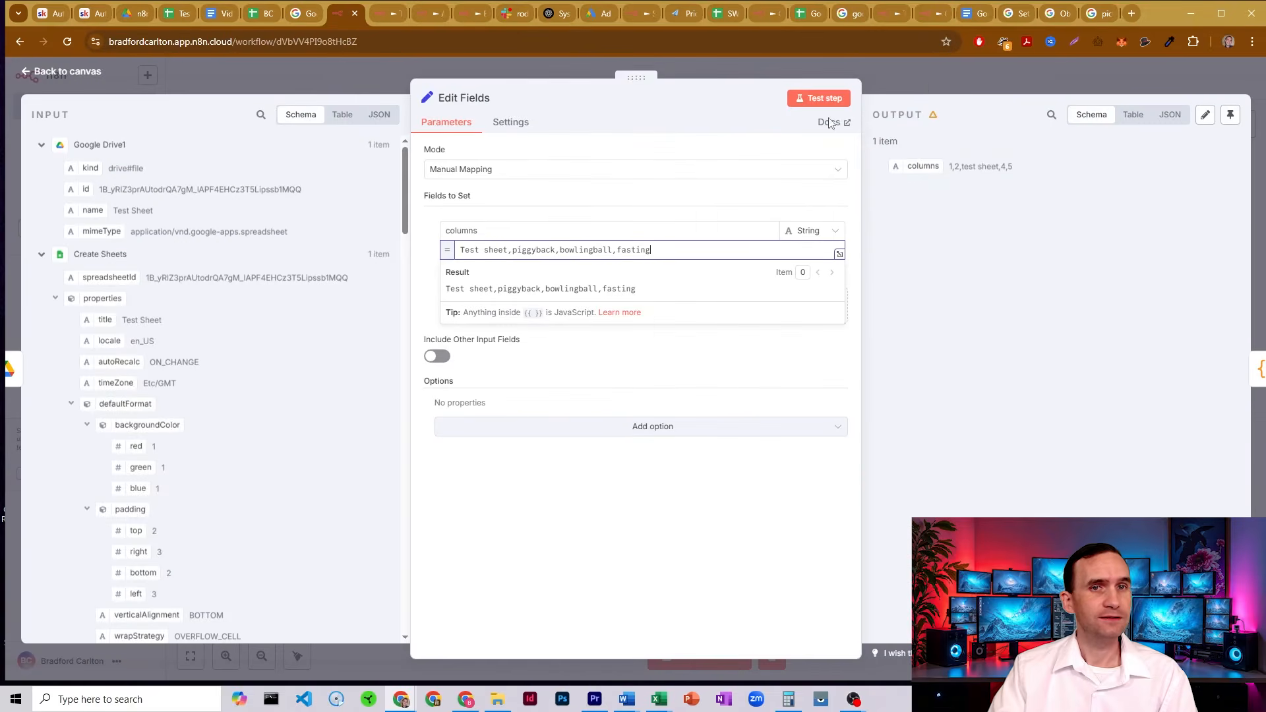
click(924, 83)
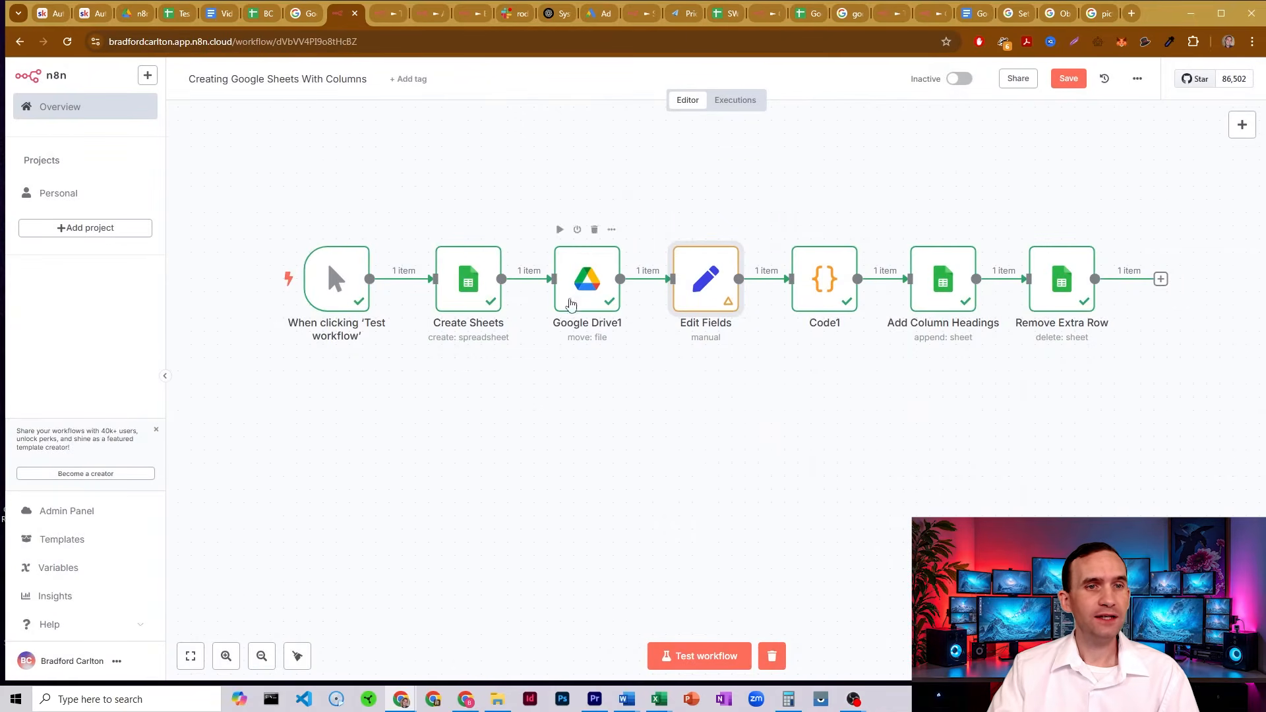
- Examine the document, sheet and column mapping settings of the Add Column Headings node
double_click(944, 279)
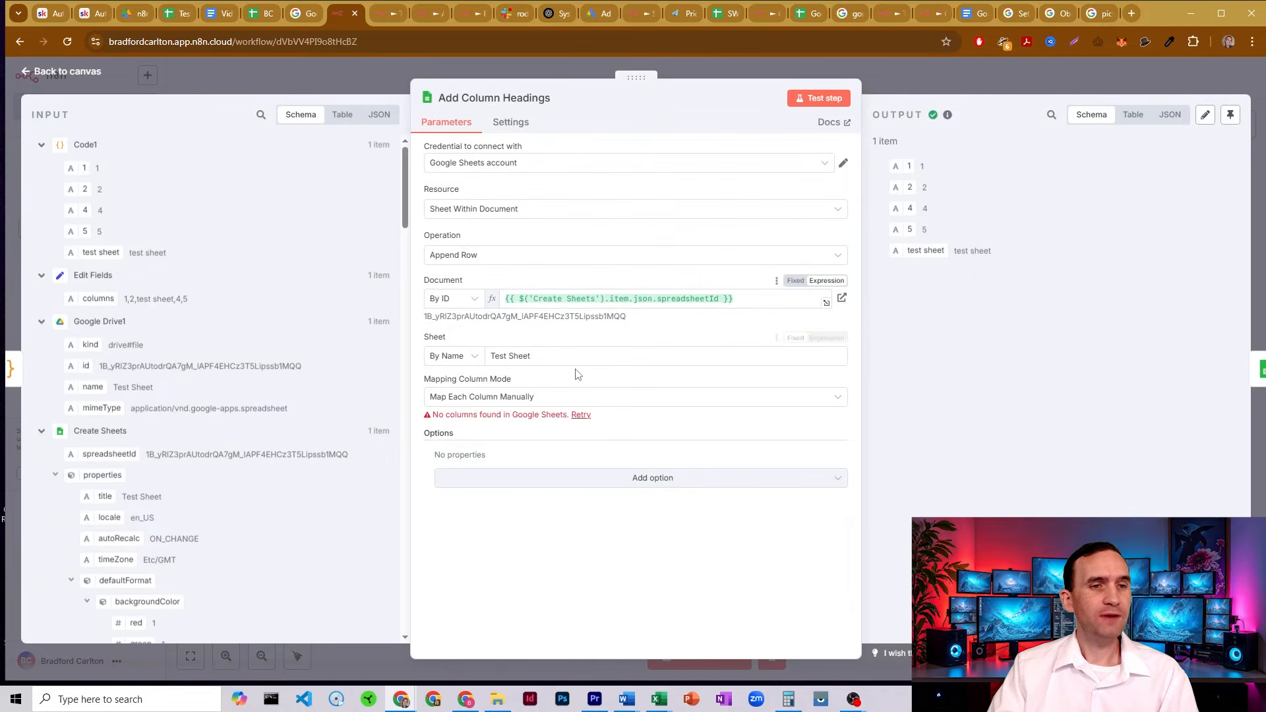
click(875, 77)
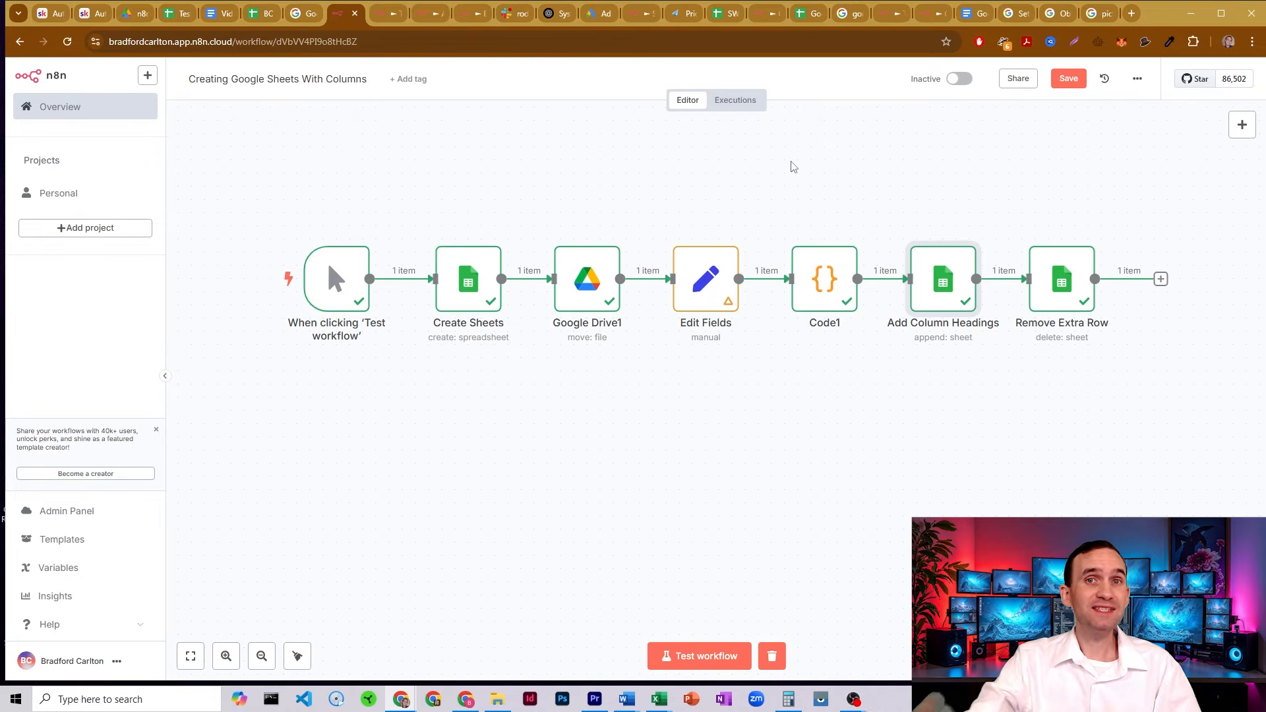
double_click(943, 280)
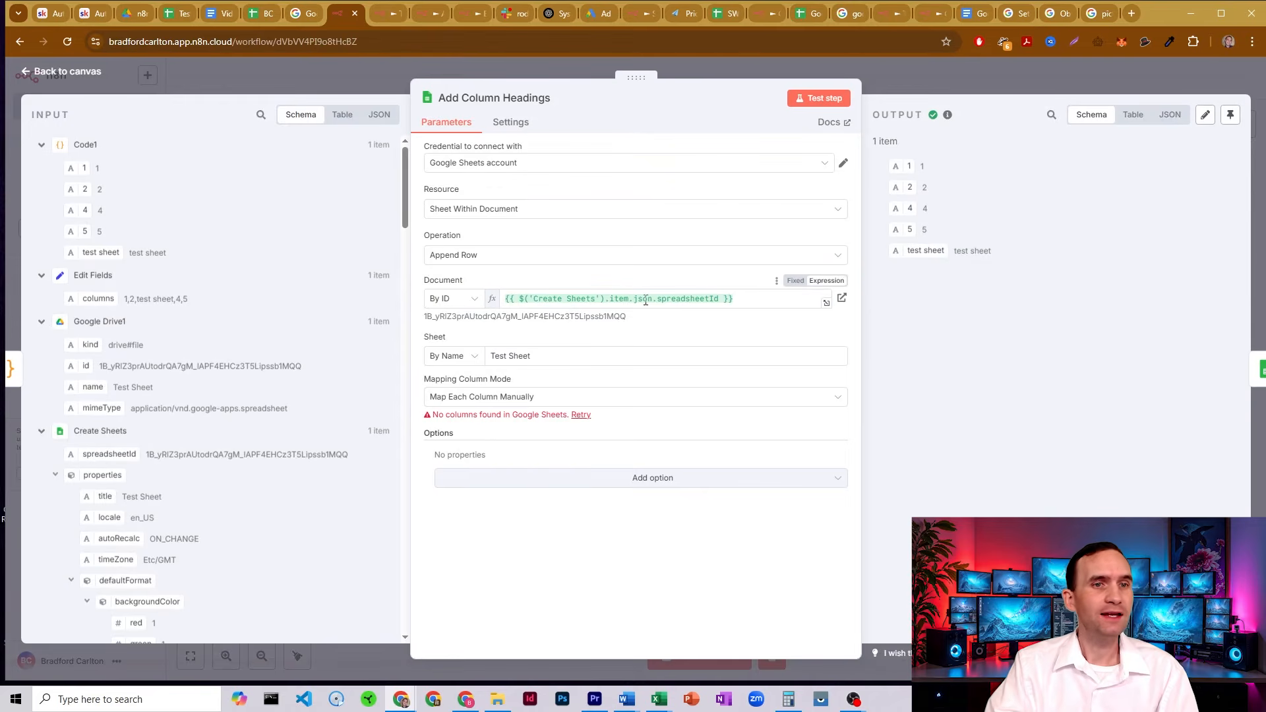
click(896, 87)
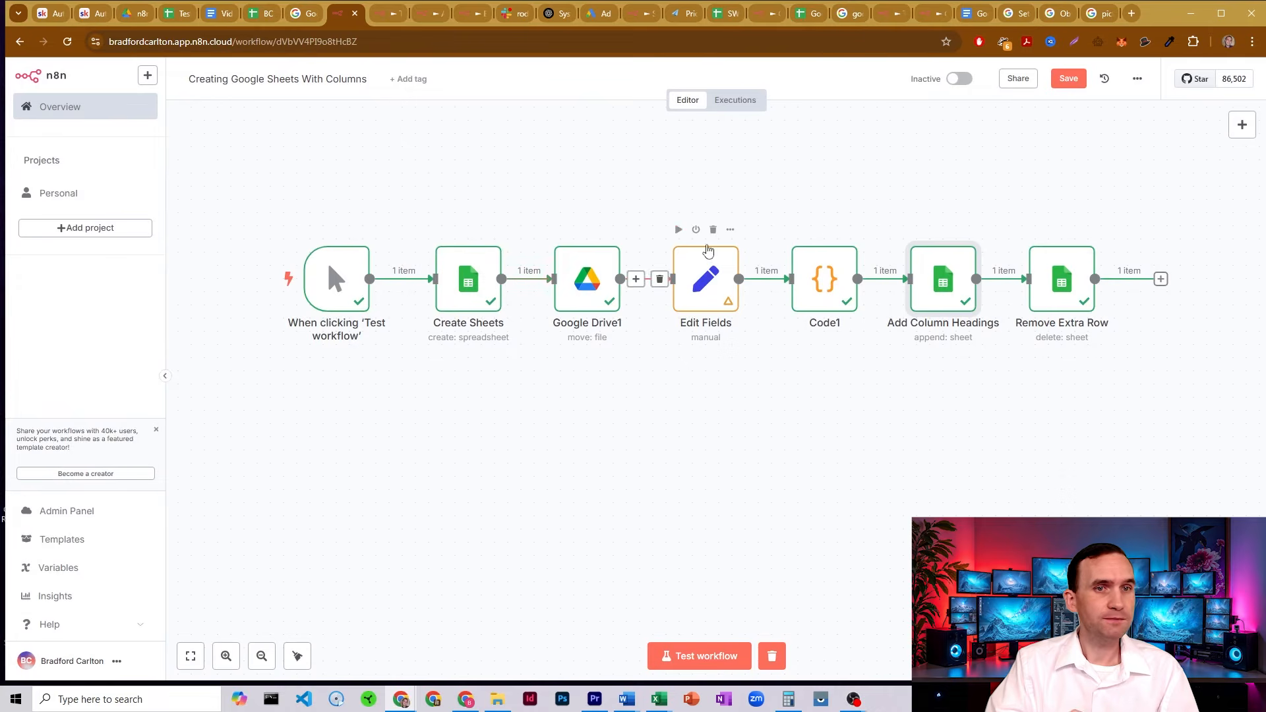
- Run the Edit Fields and Code1 nodes and inspect how Code1 splits the columns string into headings
click(679, 229)
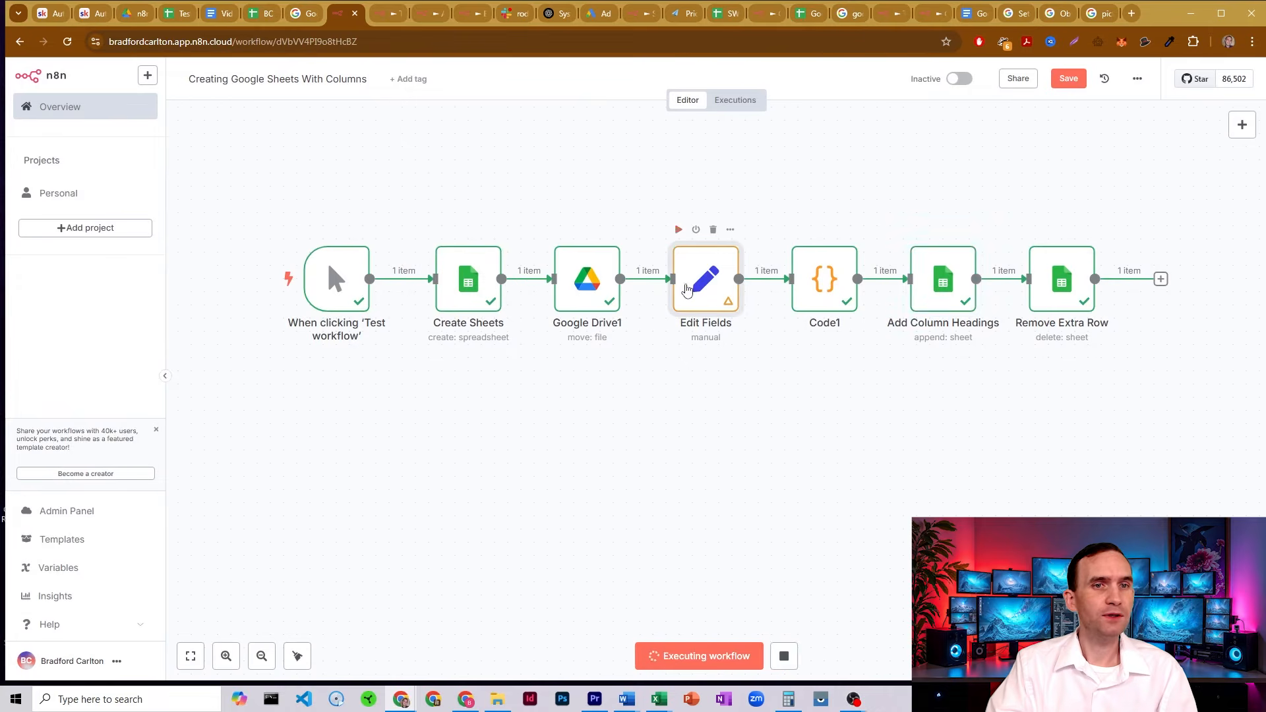
double_click(824, 283)
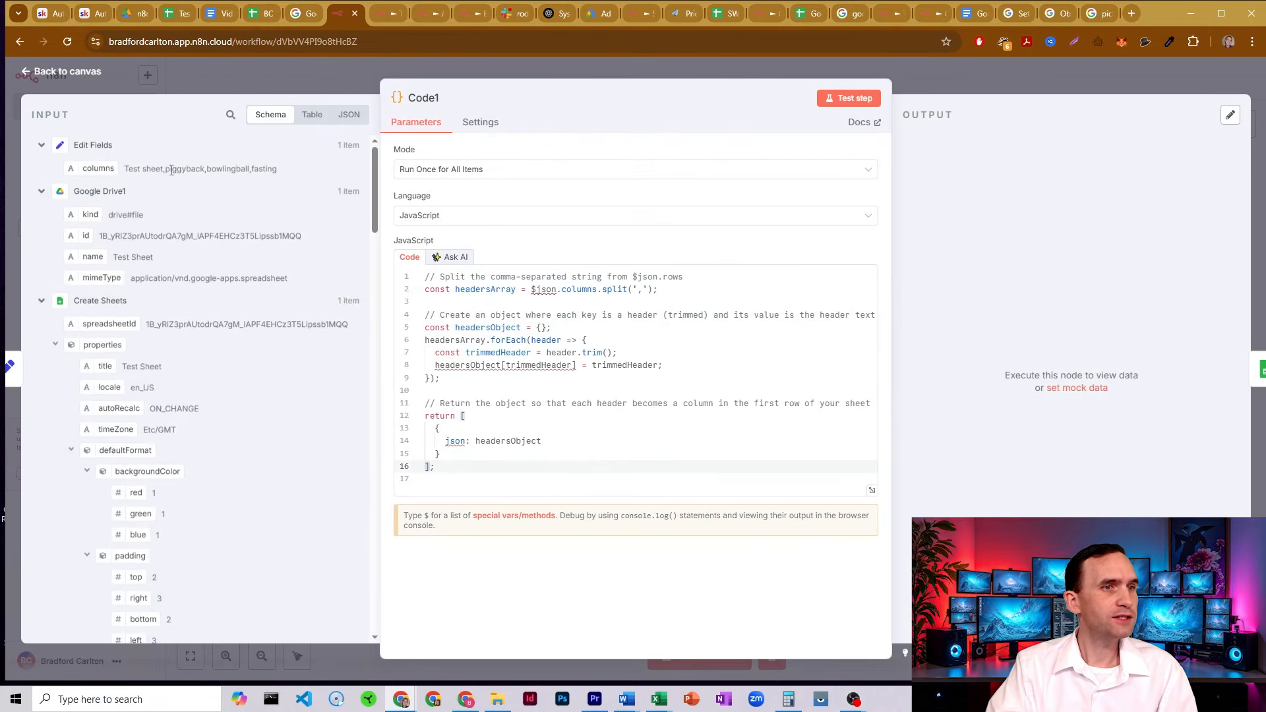
click(847, 99)
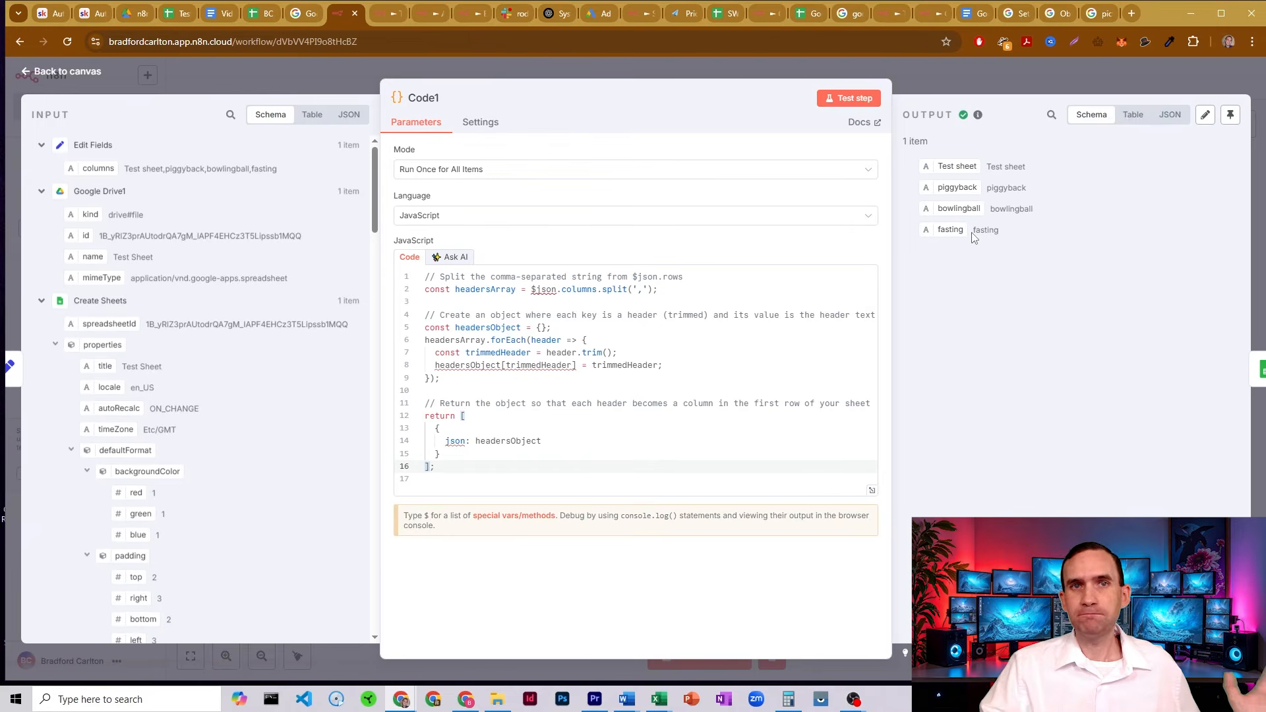
click(924, 80)
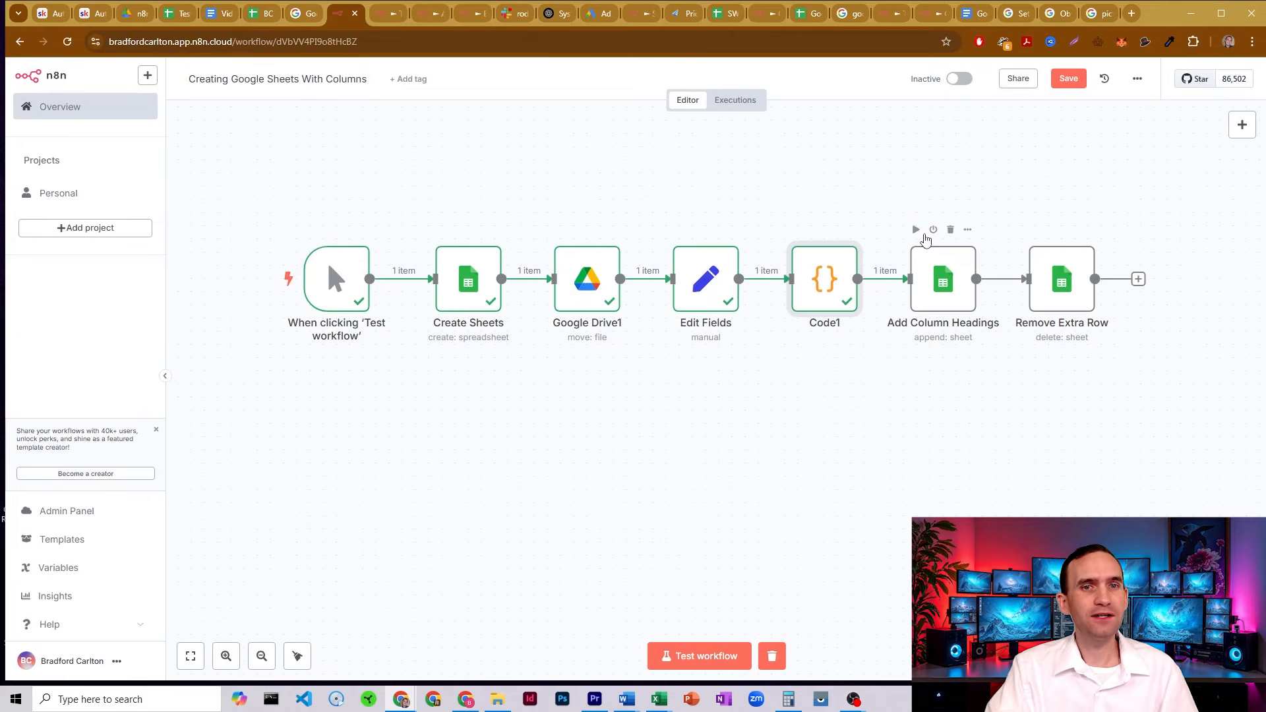
- Run the Add Column Headings node and check rows 1 and 2 of Test Sheet in Google Sheets
click(916, 229)
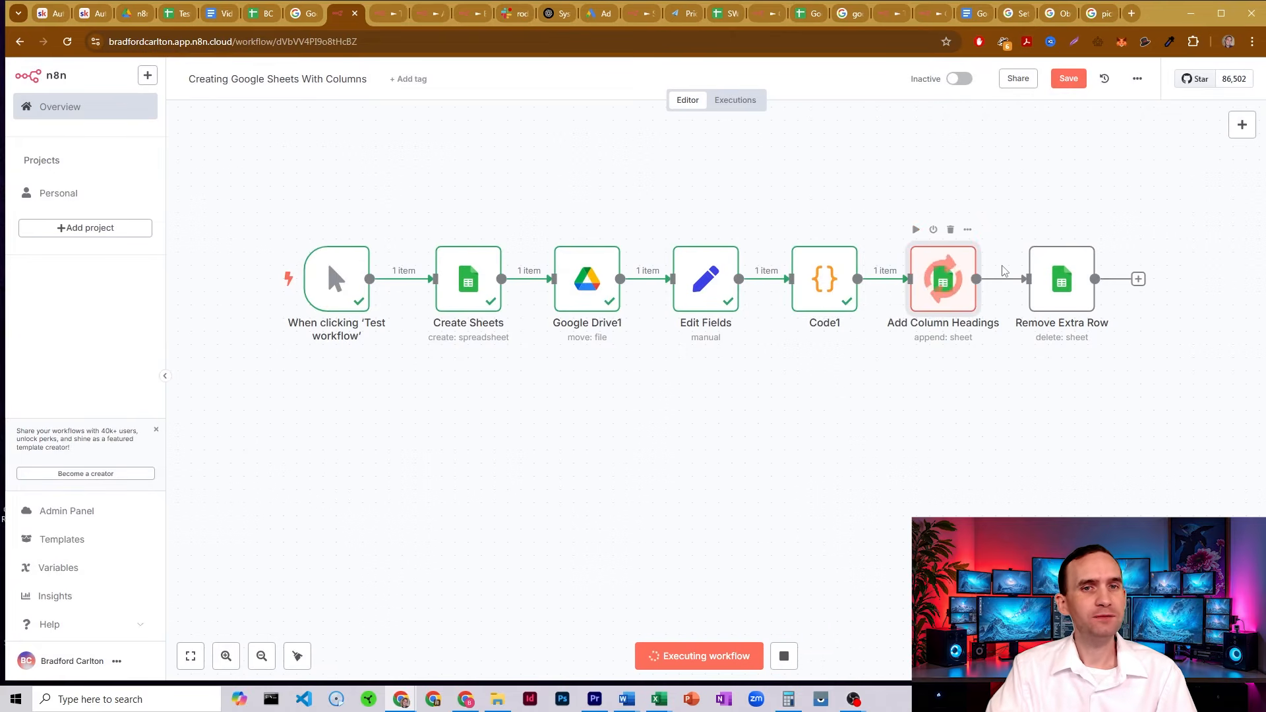
click(177, 13)
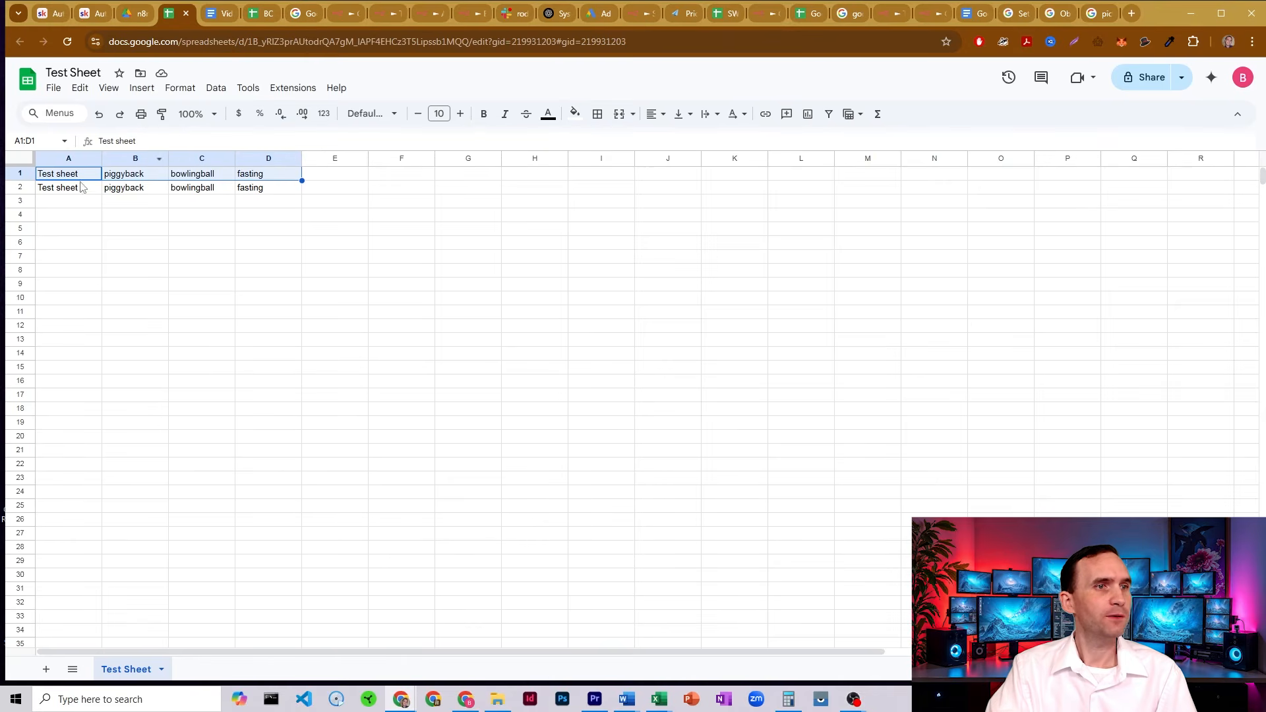
click(200, 179)
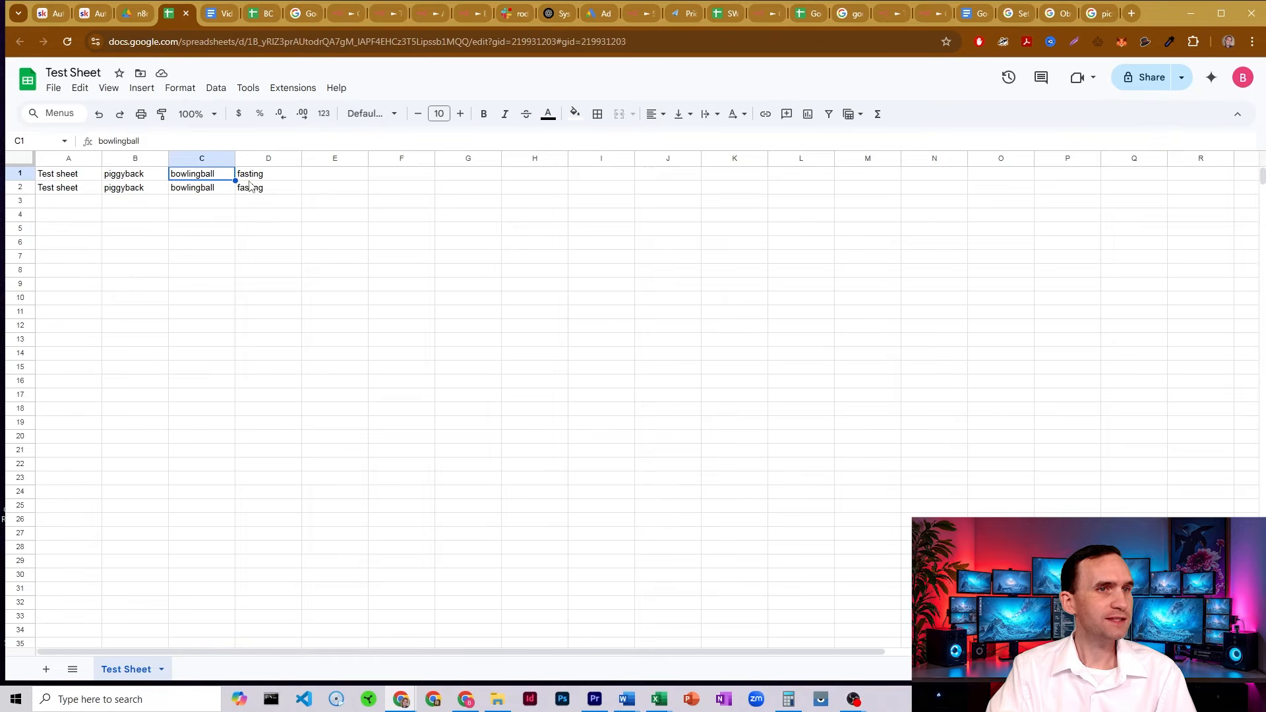
- Run the Remove Extra Row node in n8n and check the remaining heading row of Test Sheet in Google Sheets
click(335, 12)
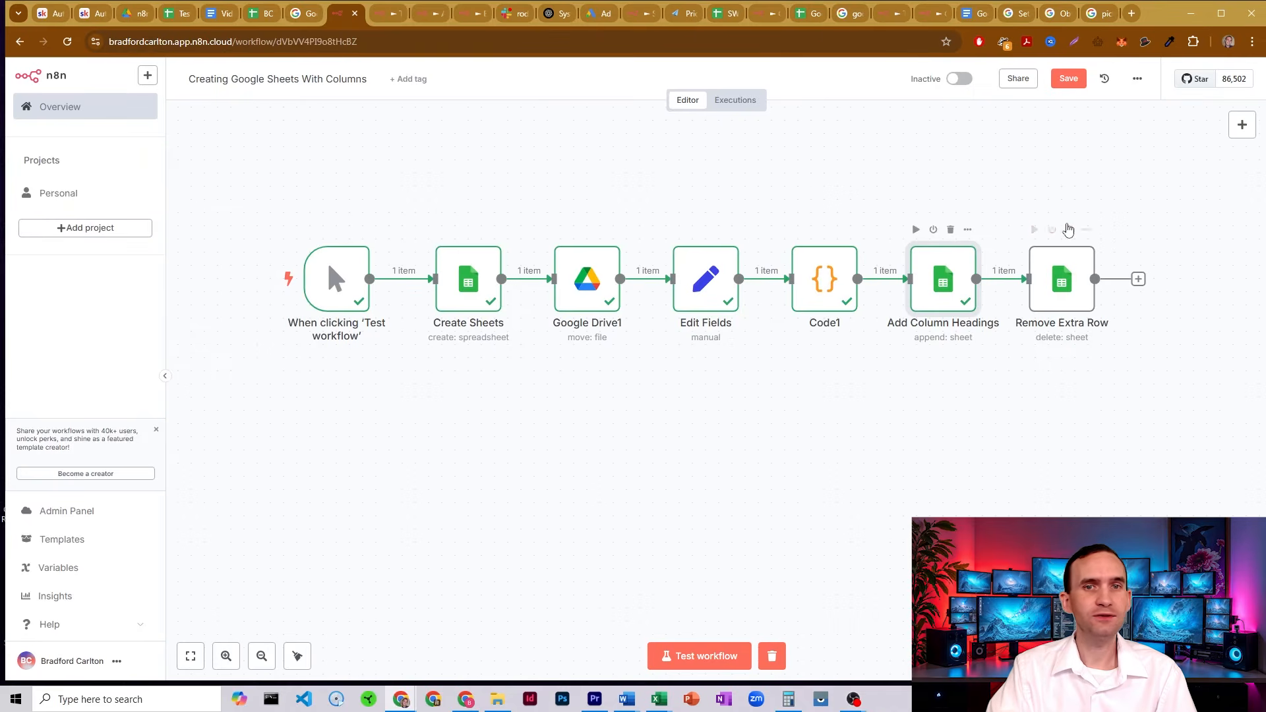
click(1035, 229)
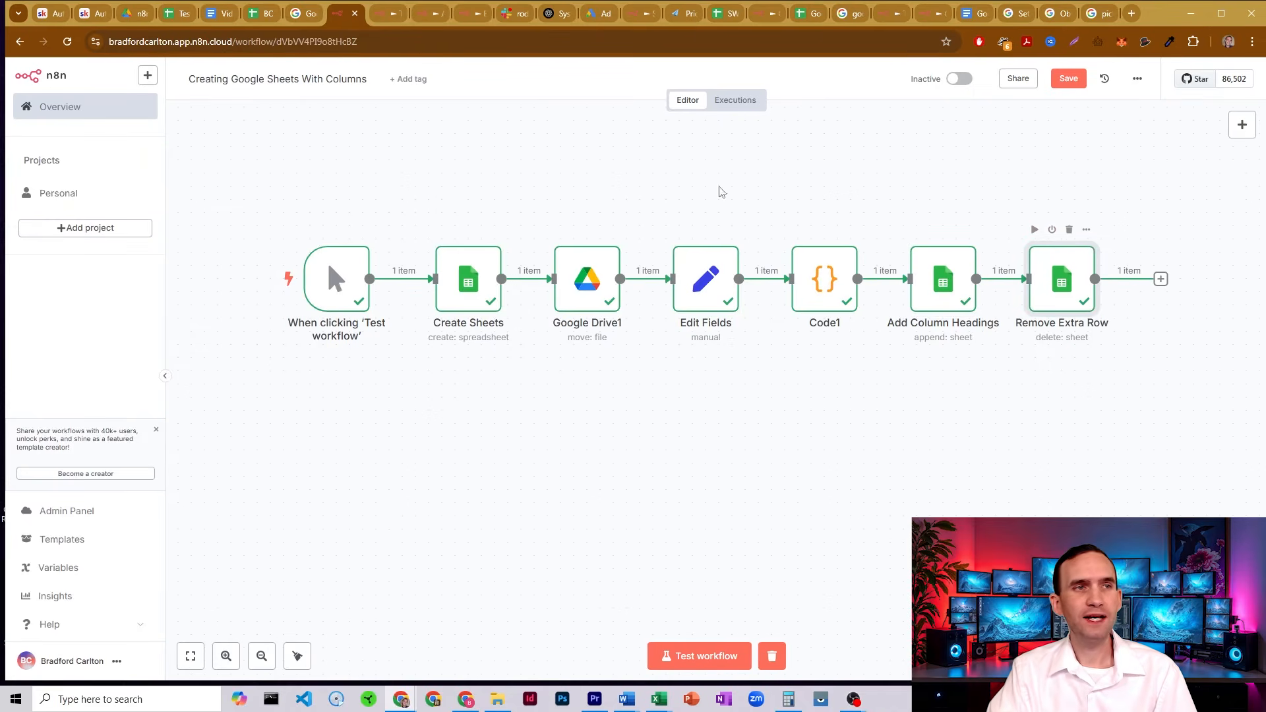
click(176, 16)
click(206, 219)
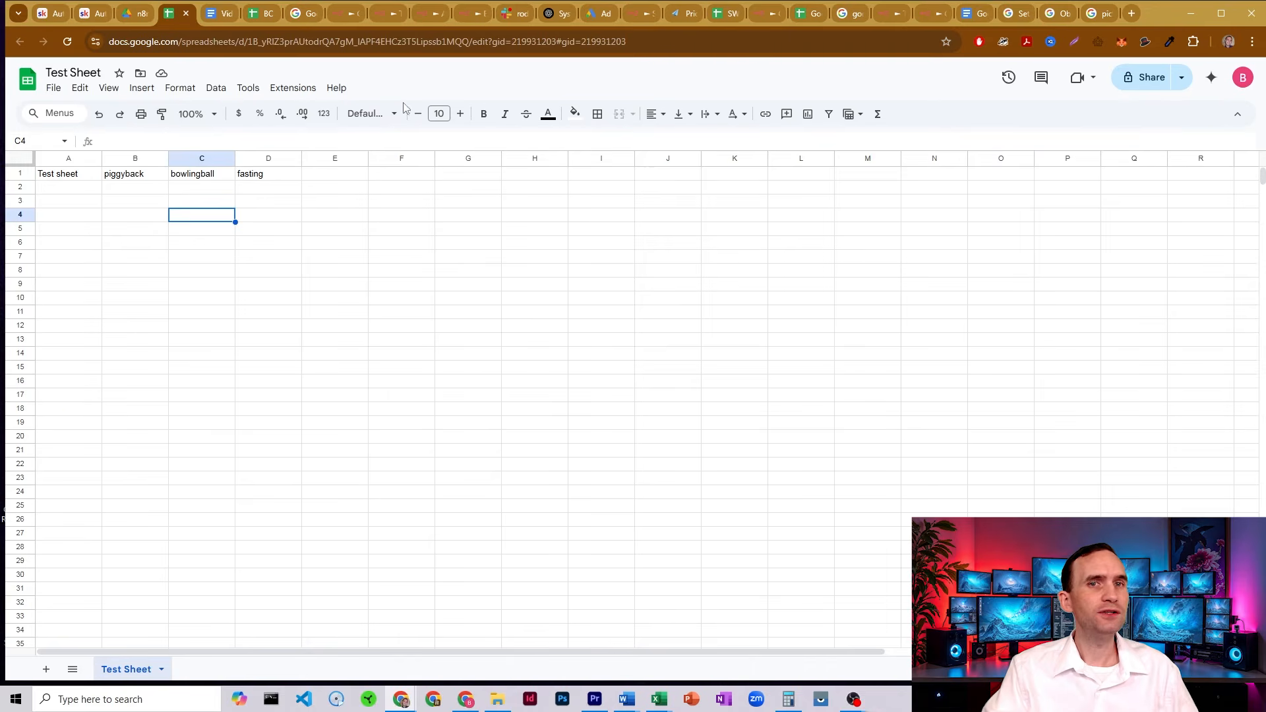
- View the Set up openai api Keyword Data spreadsheet and the Set Up The Google Sheets section of The Video SEO Maximizer workflow
click(719, 20)
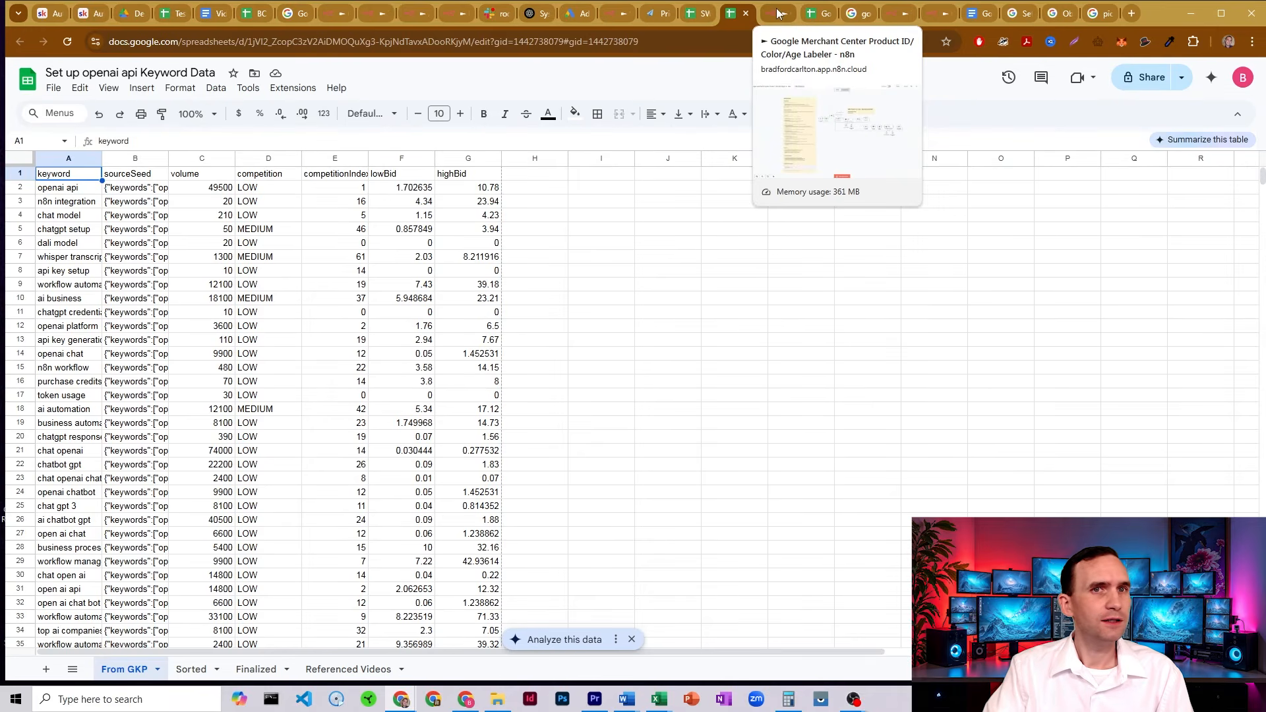
click(896, 12)
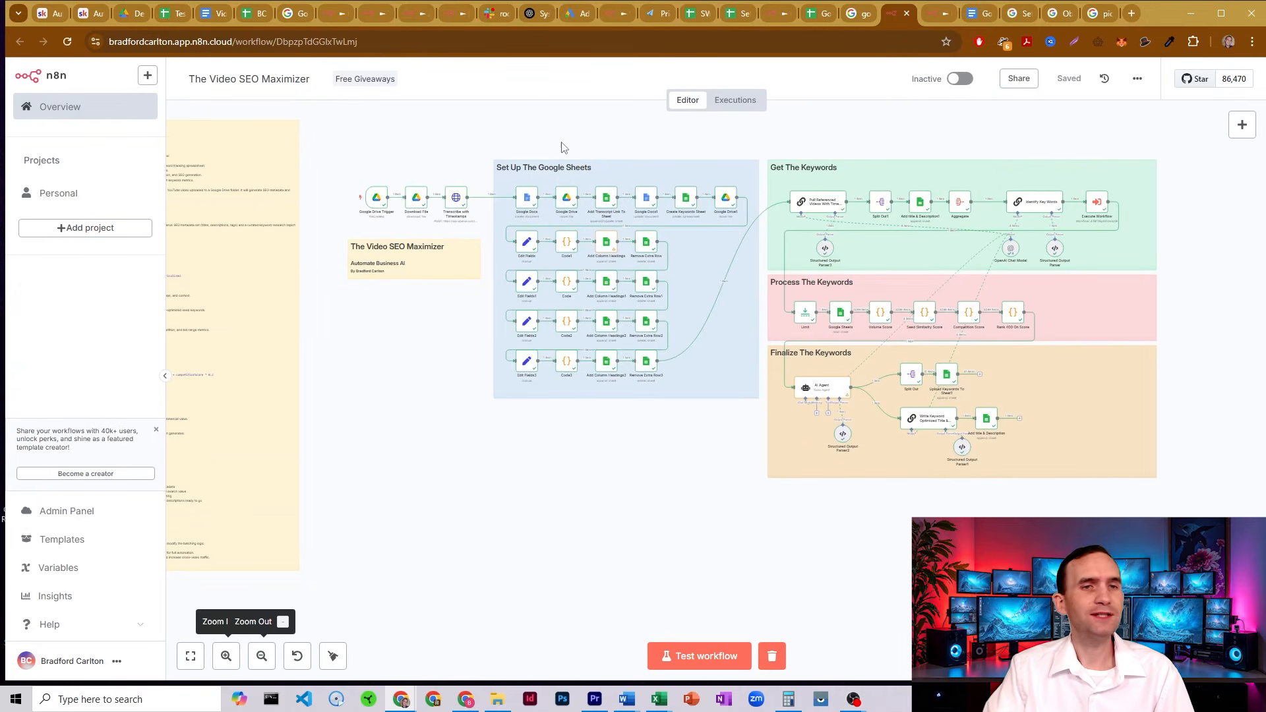
drag(485, 129, 728, 405)
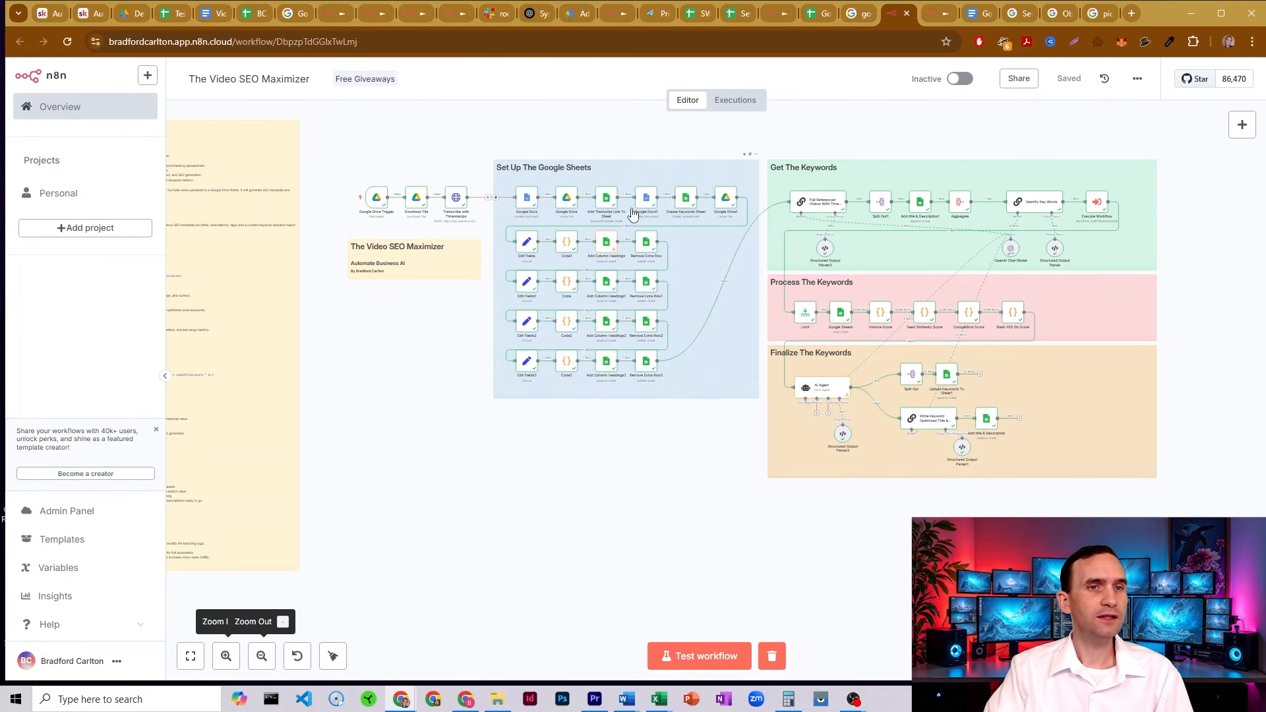
- Open the Create Keywords Sheet node and review its document title expression and its list of sheet titles
double_click(684, 205)
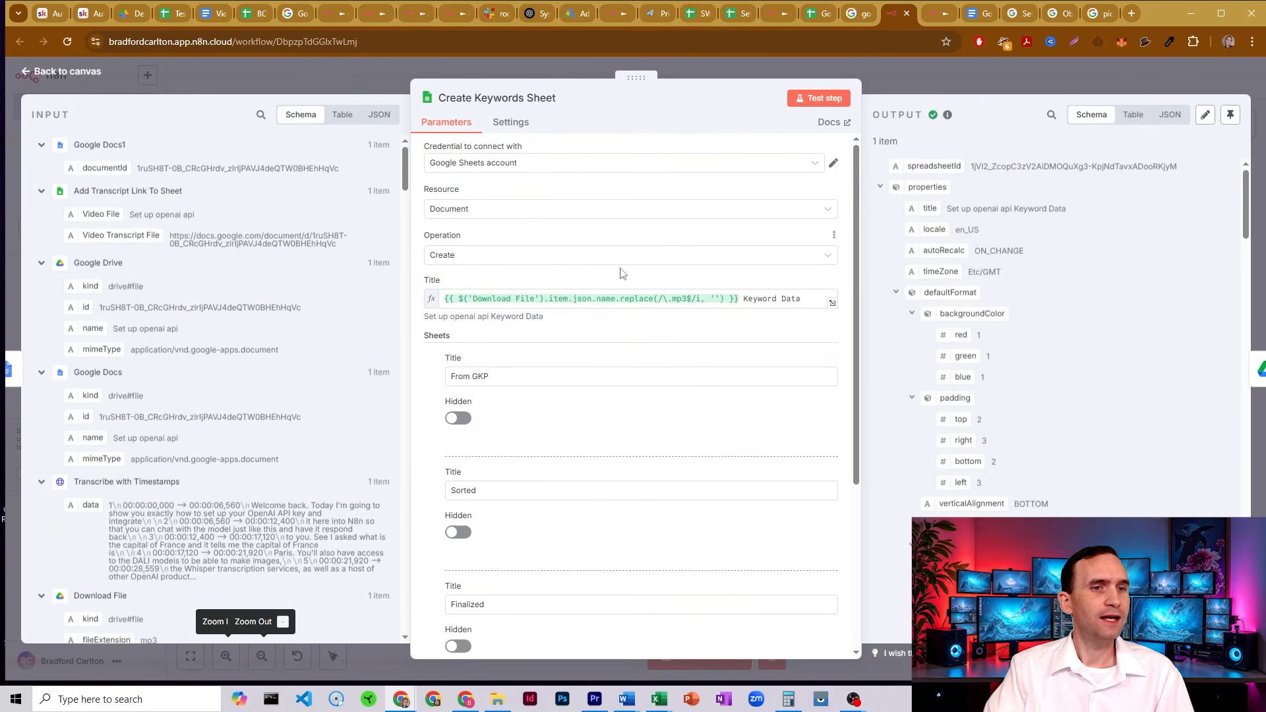
scroll(541, 409, down, 1)
scroll(530, 421, down, 3)
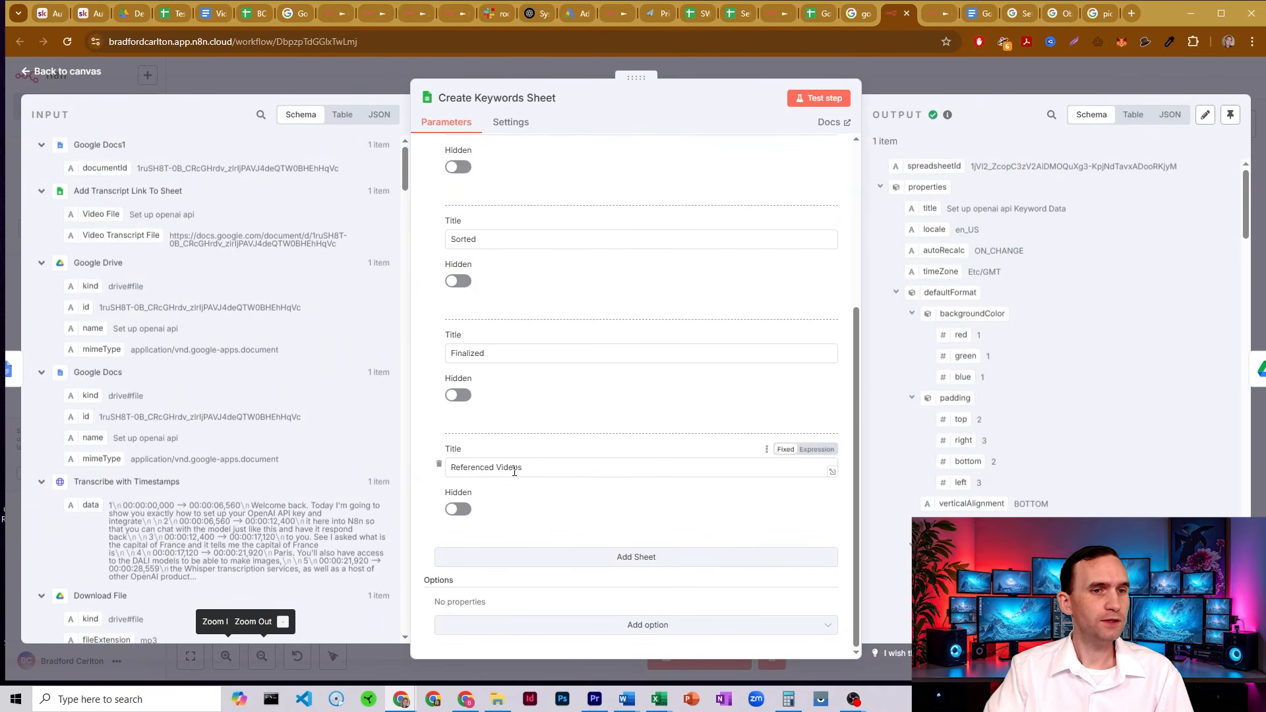
click(916, 73)
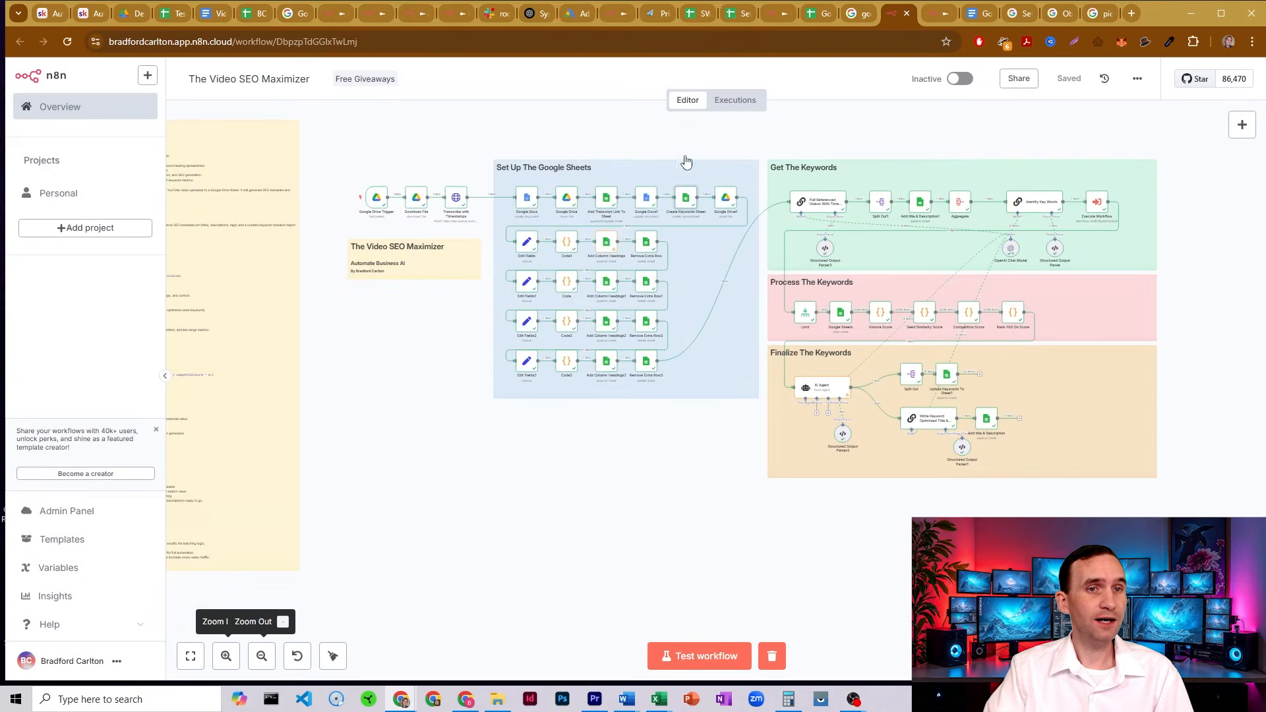
- Review the four rows of heading nodes in the workflow and switch to the Set up openai api Keyword Data spreadsheet
drag(485, 229, 486, 356)
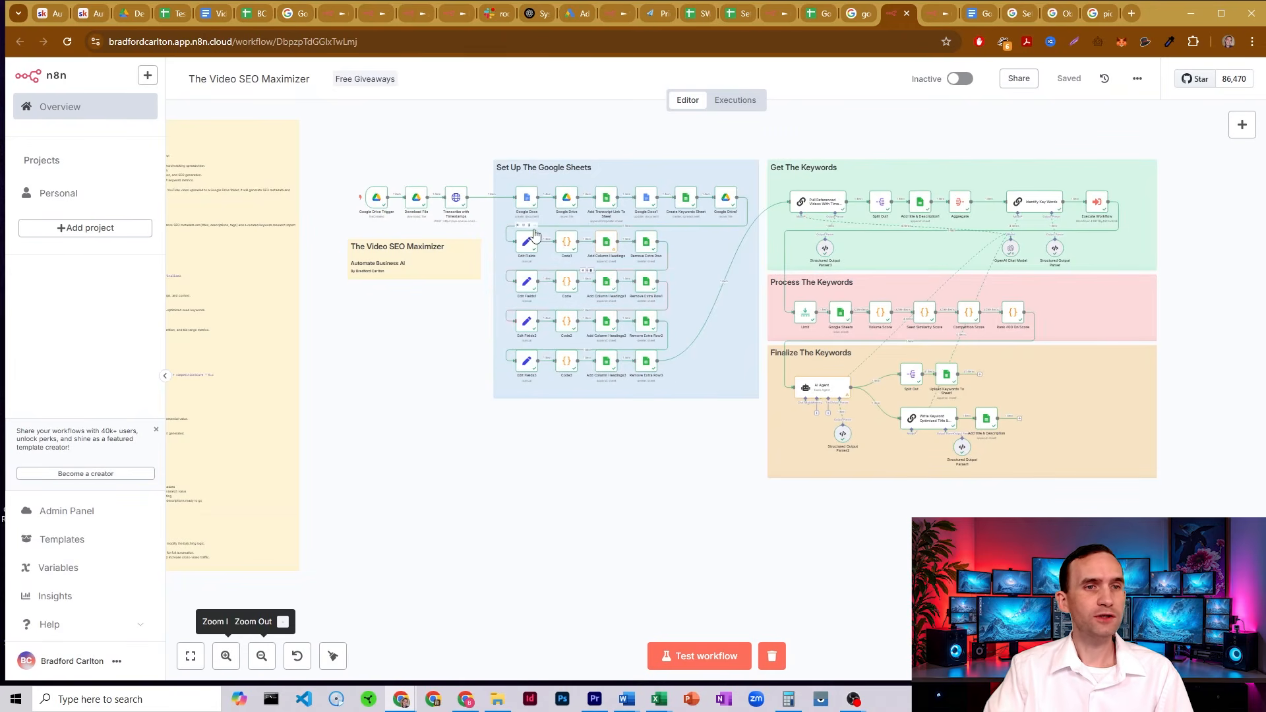
click(738, 15)
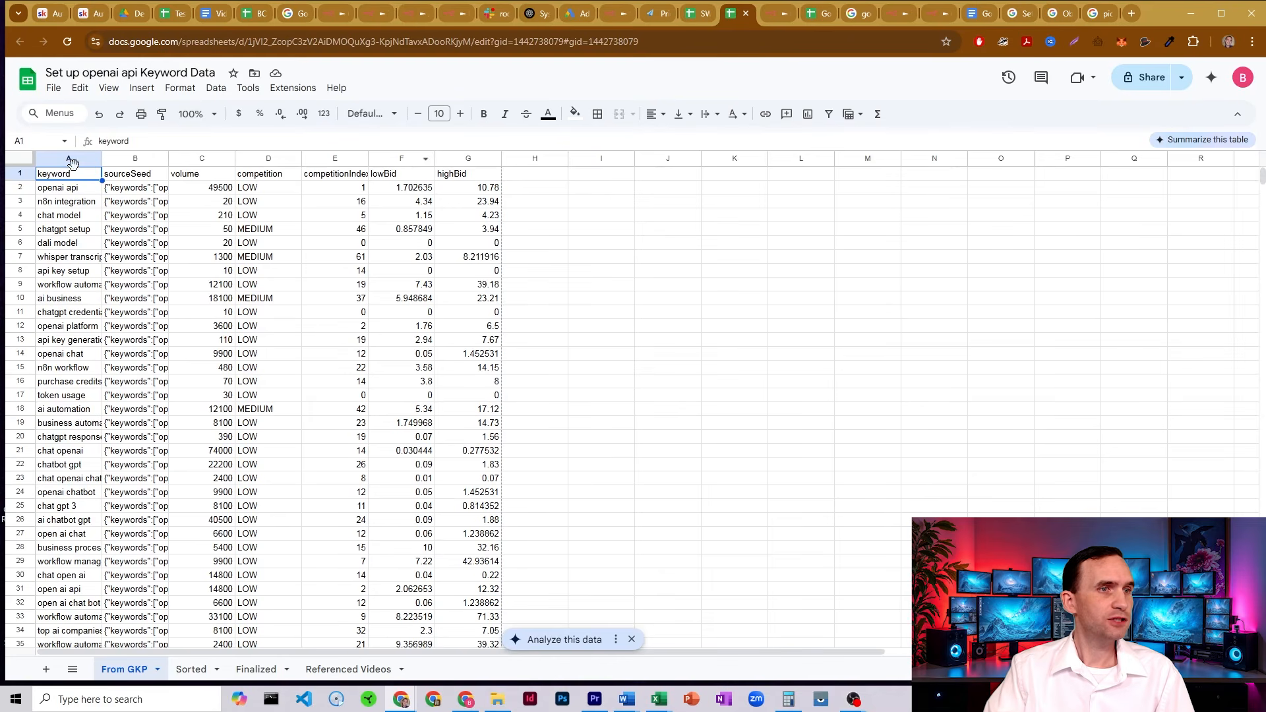
- View the Sorted, Finalized and Referenced Videos sheets of the Set up openai api Keyword Data spreadsheet
click(191, 669)
click(256, 670)
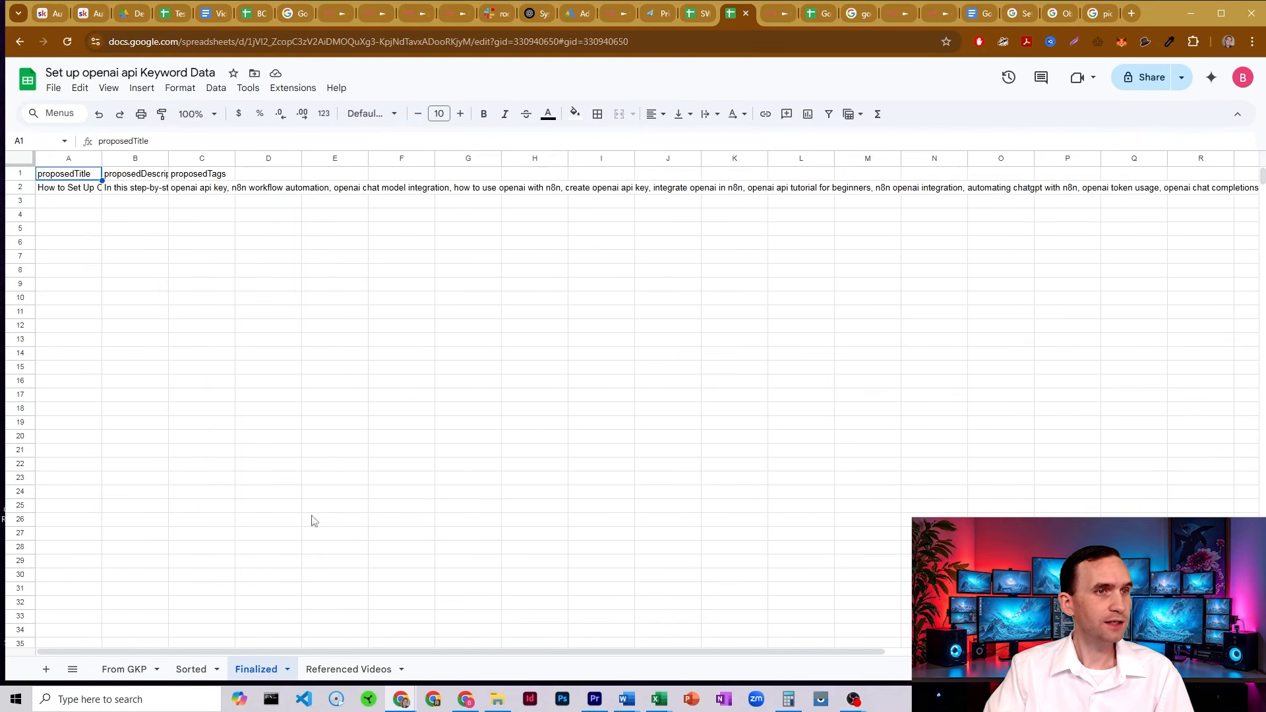
click(347, 669)
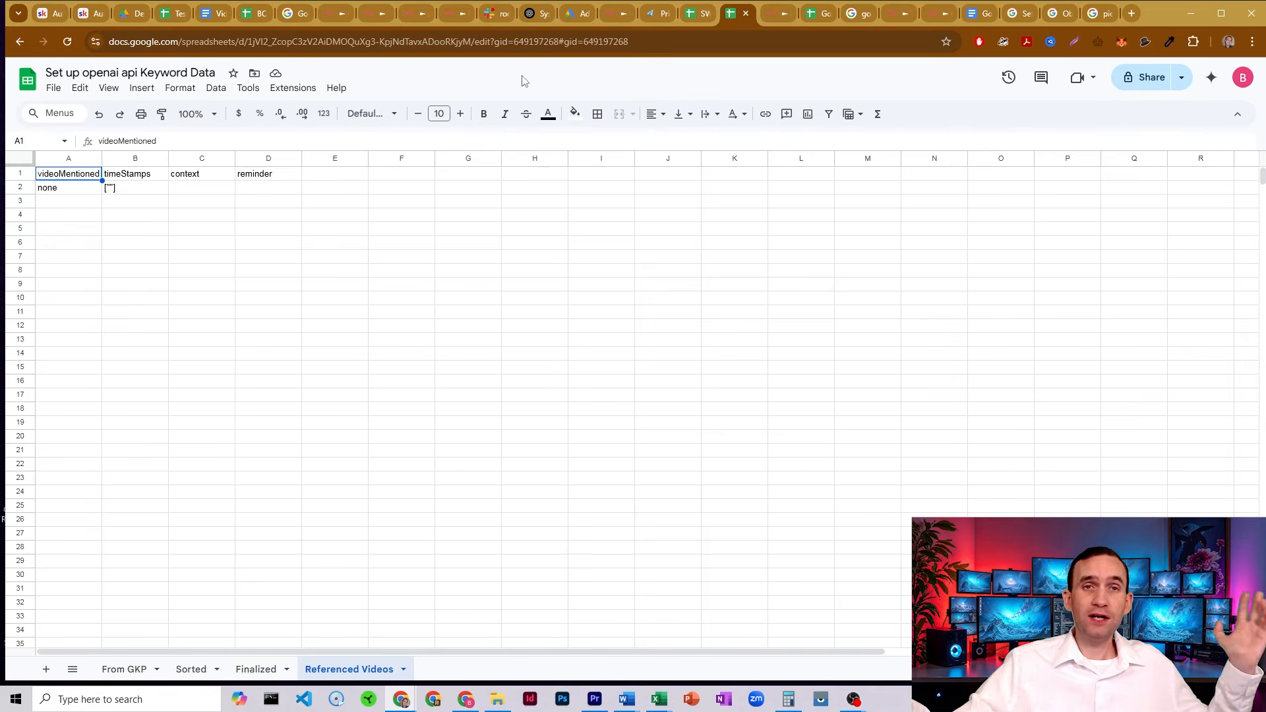
- In the n8n Creating Google Sheets With Columns workflow, duplicate the Edit Fields to Remove Extra Row nodes below and connect them after Remove Extra Row
click(337, 13)
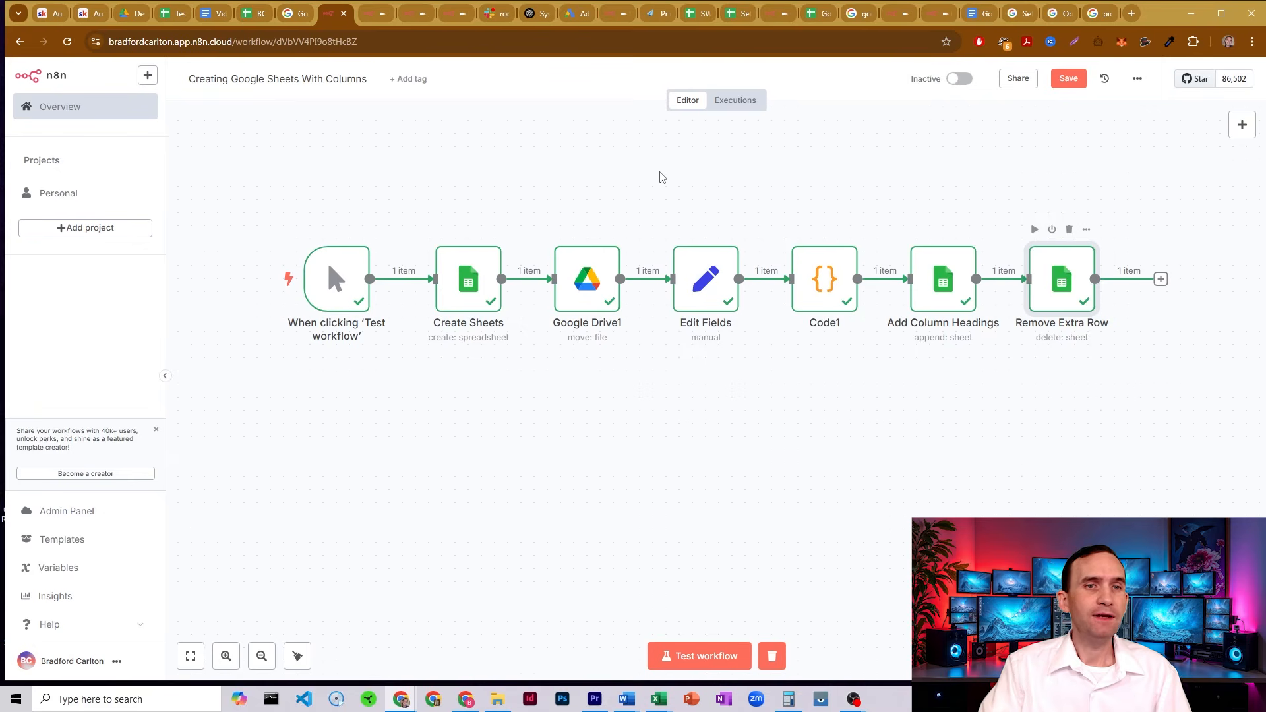
drag(661, 177, 1163, 387)
key(ctrl+c)
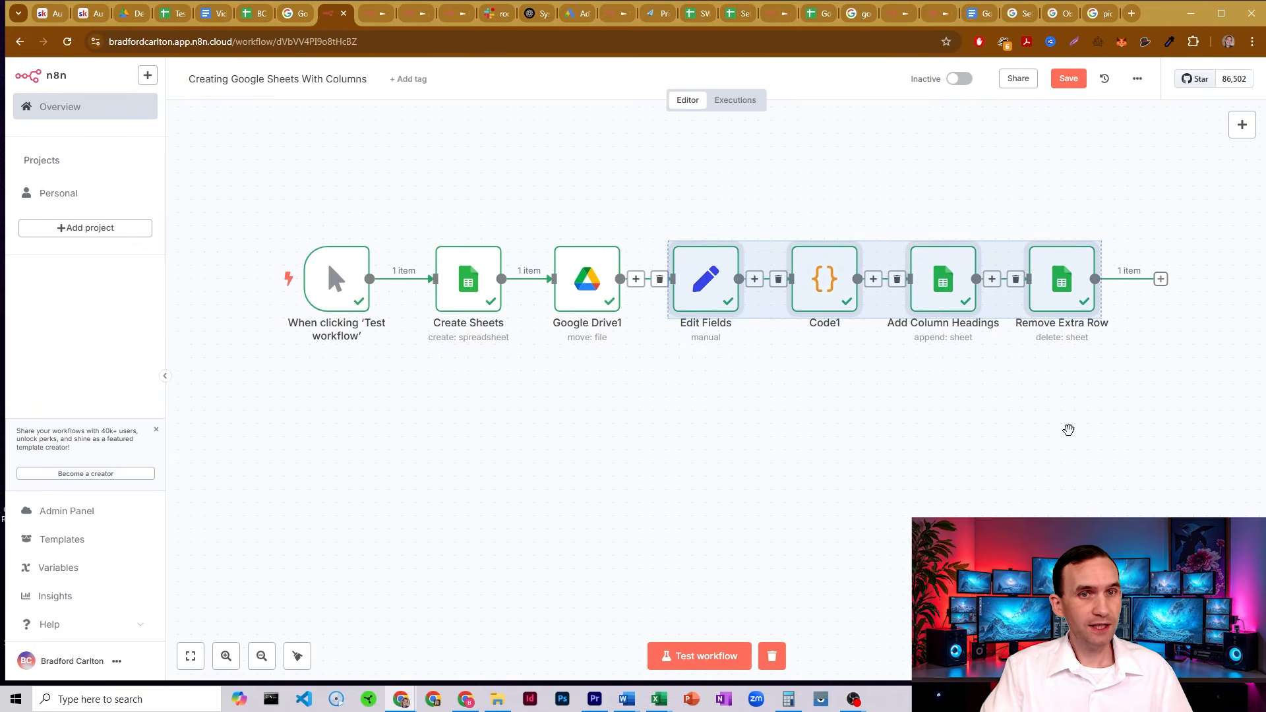
key(ctrl+v)
drag(967, 481, 716, 404)
drag(938, 359, 673, 411)
click(708, 509)
- Open the duplicated Edit Fields1 node and review the comma-separated headings in its columns field
double_click(713, 413)
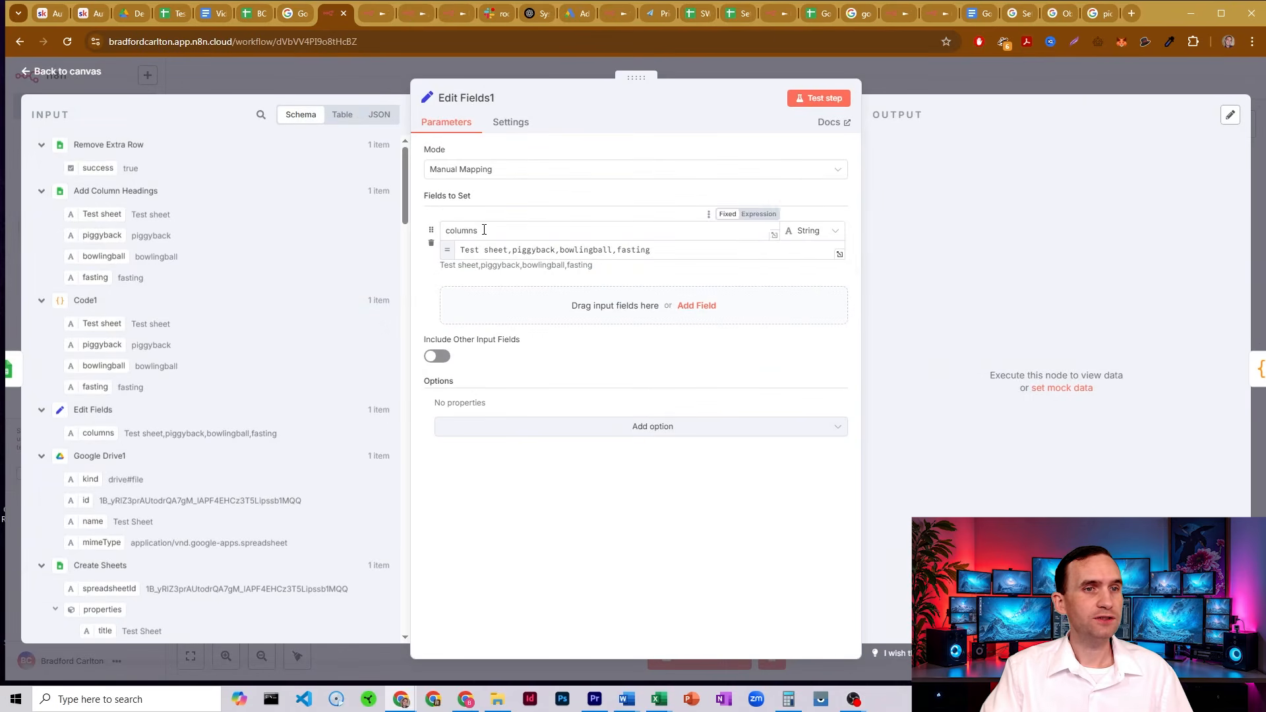
drag(469, 249, 706, 254)
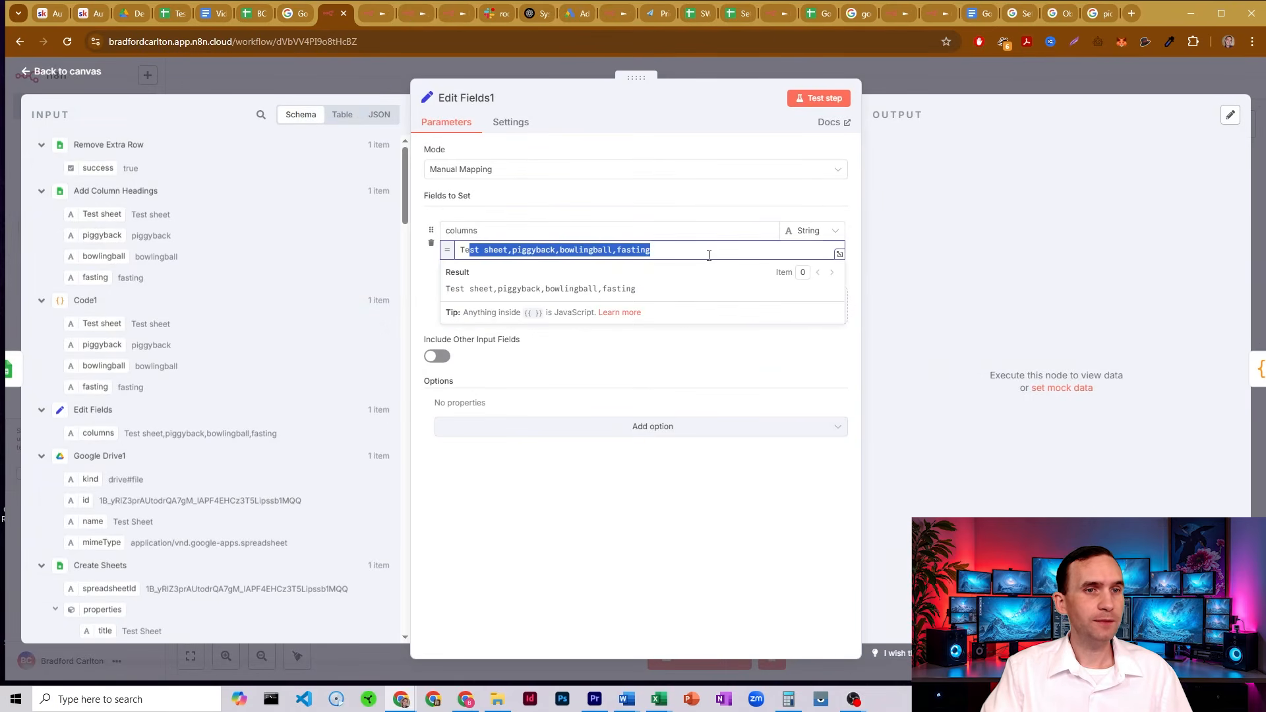
click(911, 86)
- Review the sheet name setting in the duplicated Add Column Headings1 and Remove Extra Row1 nodes
click(956, 417)
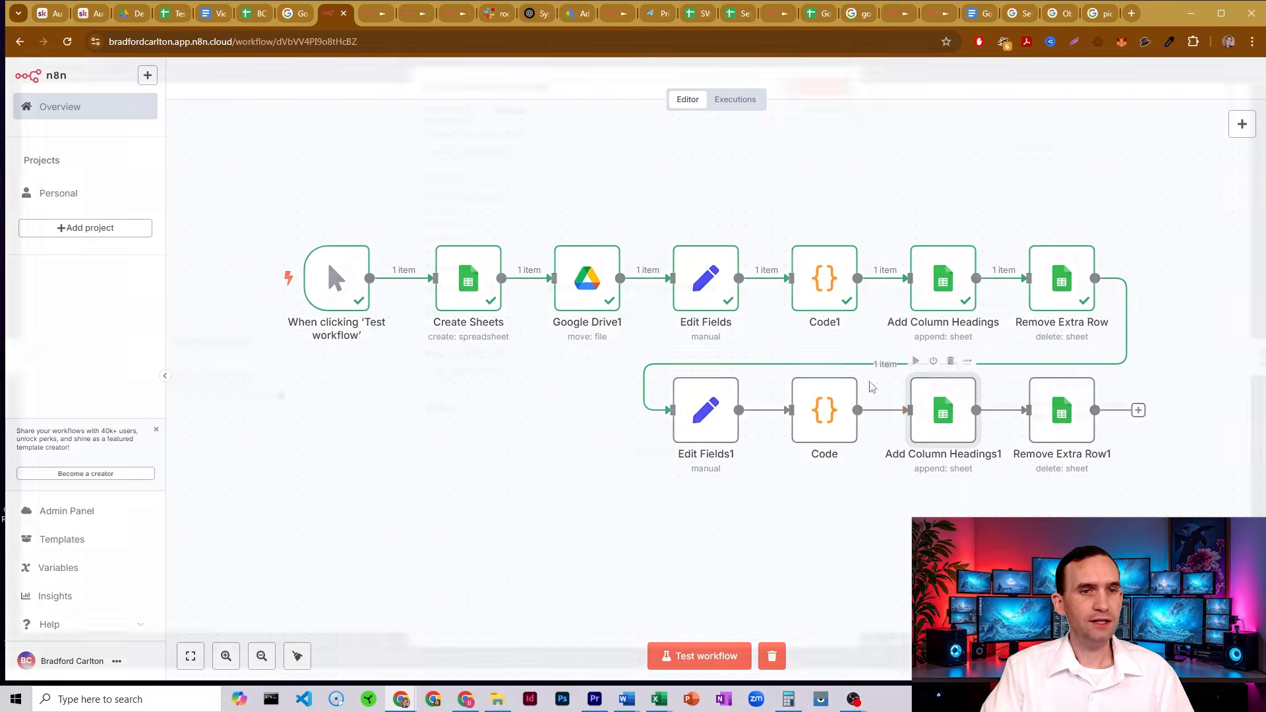
double_click(955, 418)
triple_click(520, 343)
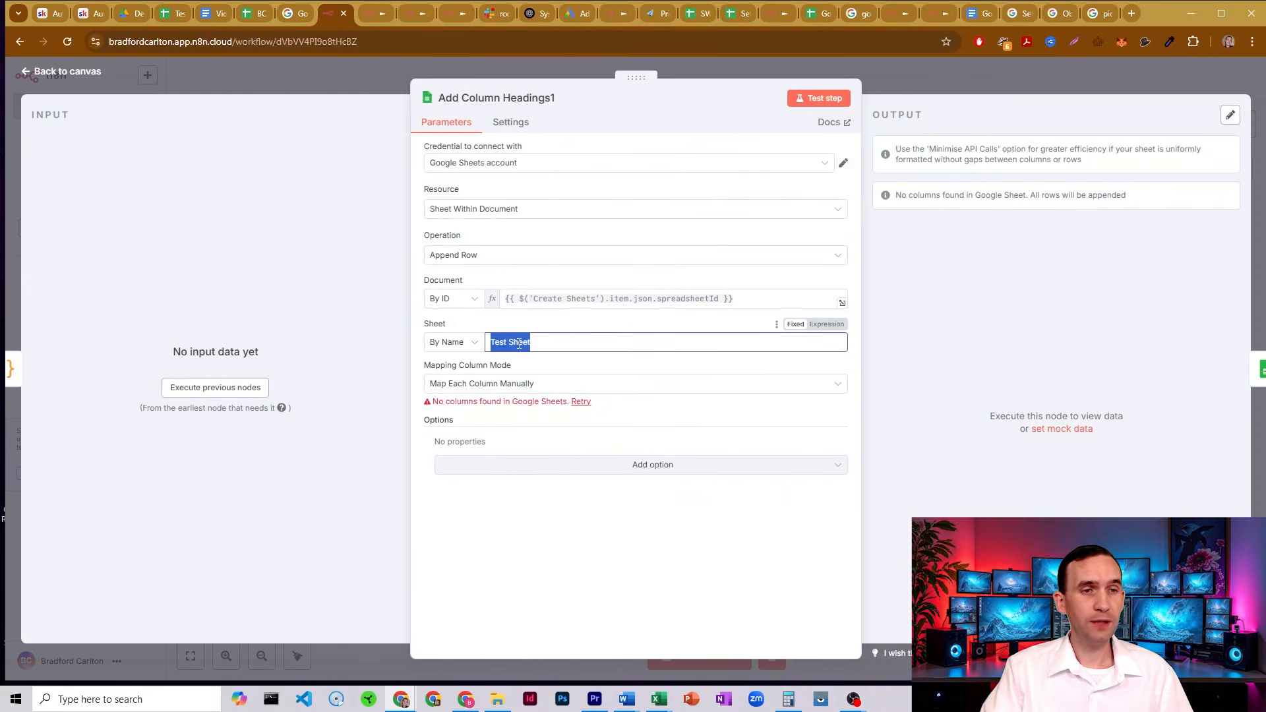
click(884, 78)
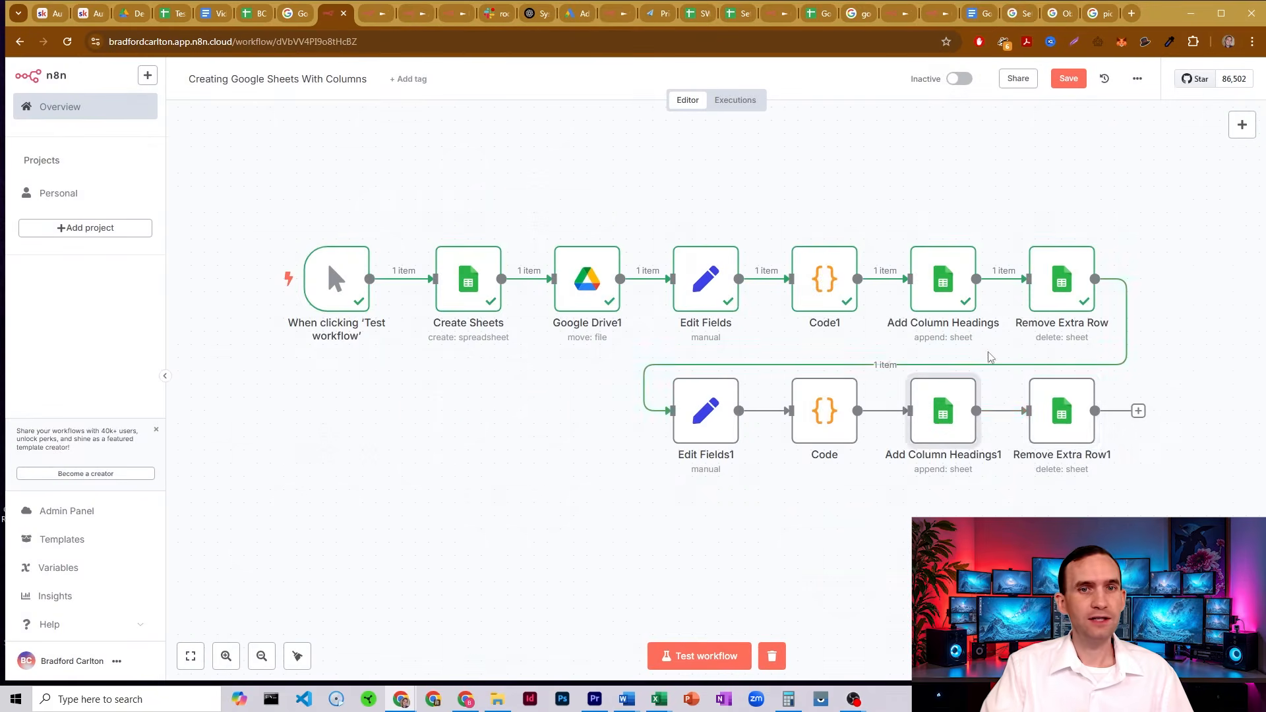
click(1059, 415)
double_click(1059, 414)
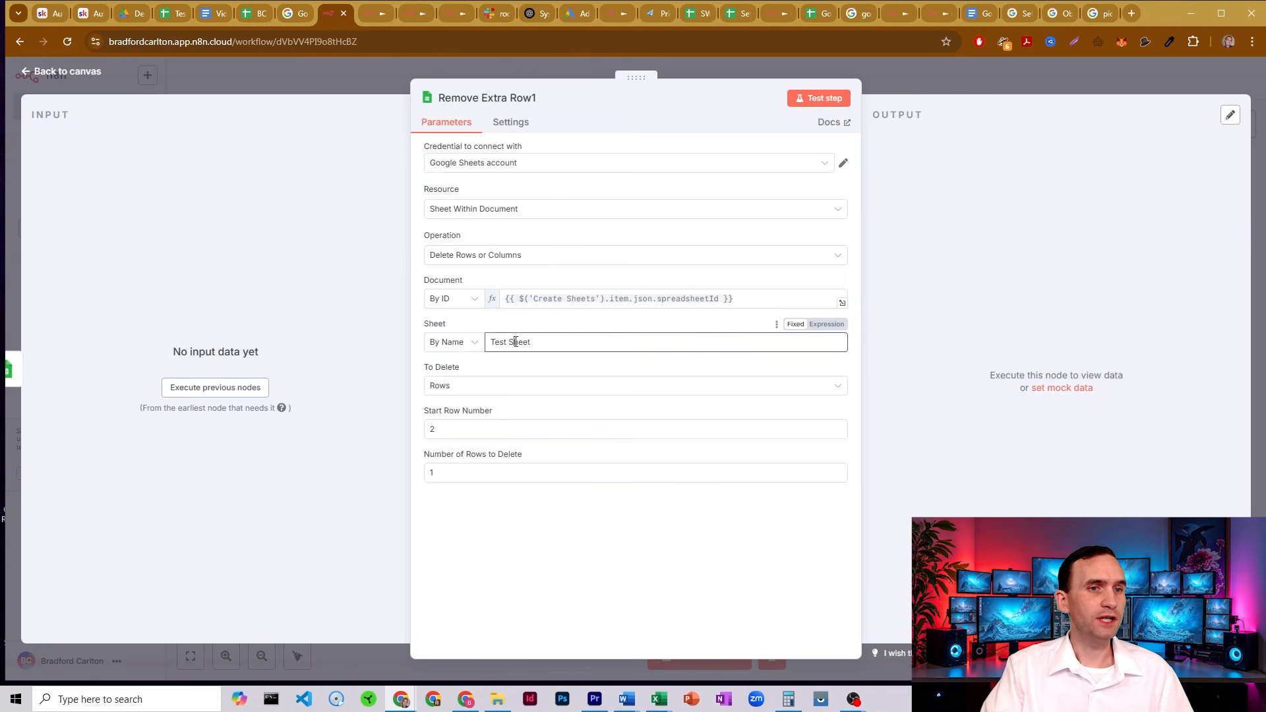
triple_click(515, 341)
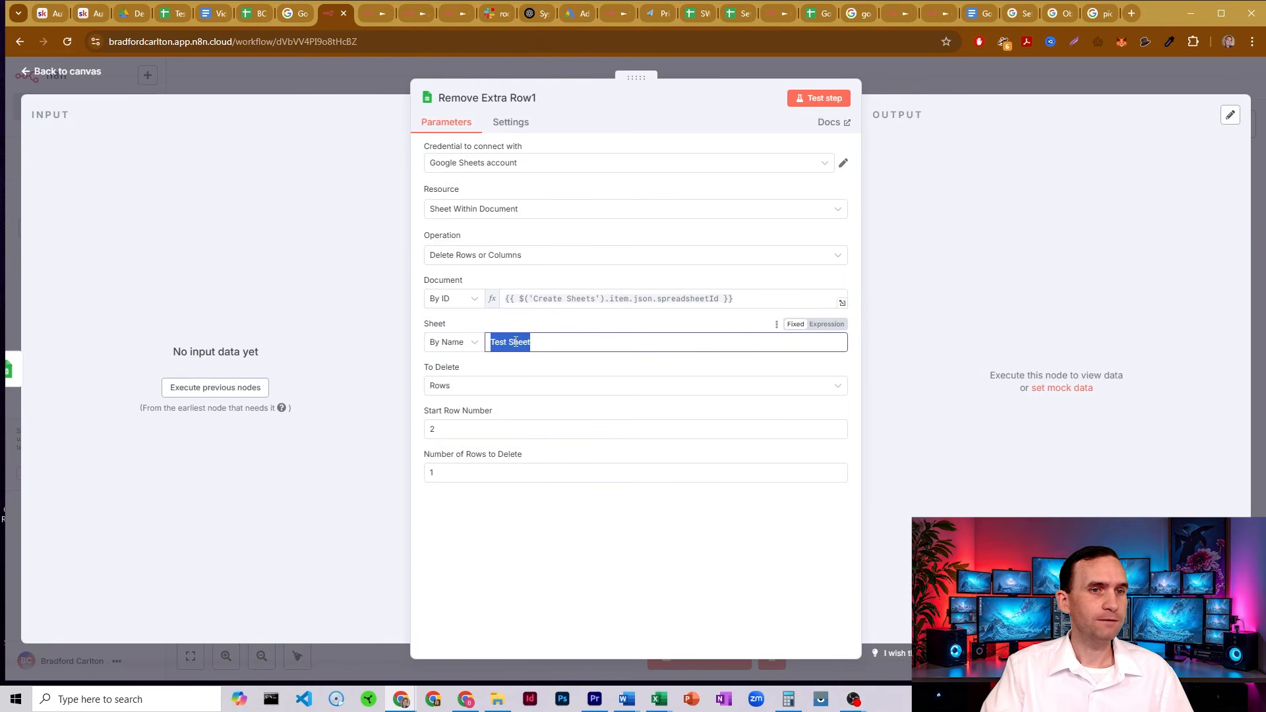
click(909, 83)
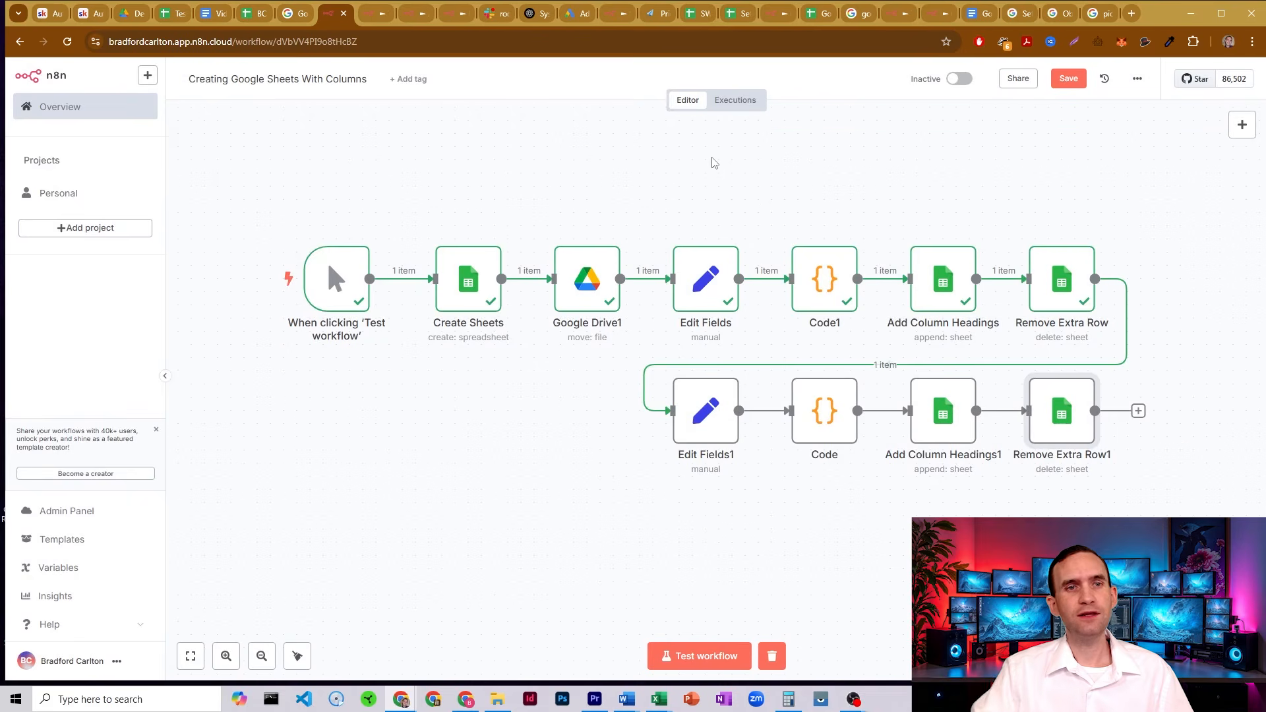
mouse_move(1174, 367)
mouse_down()
mouse_move(1046, 393)
mouse_move(864, 495)
mouse_move(1175, 341)
mouse_up()
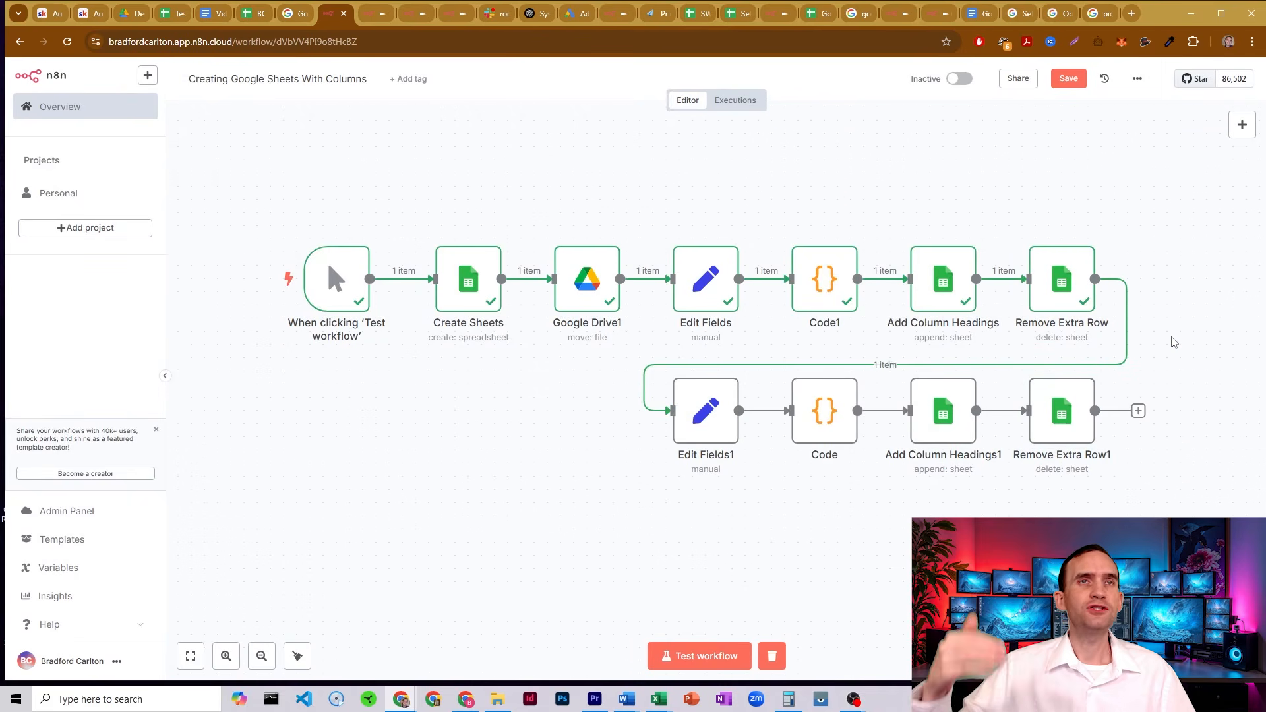